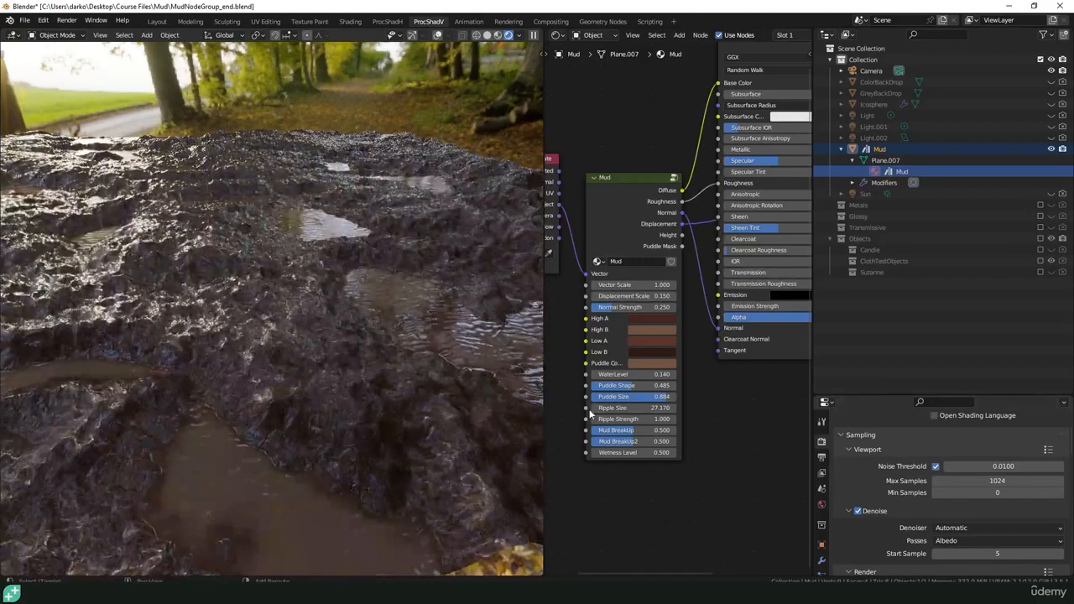
# Step: Set the Mud node's Ripple Size to 41.99, Ripple Strength to 0, Mud BreakUp to 0.761 and Mud BreakUp2 to 0.189, and lower the WaterLevel
pyautogui.moveTo(634, 408); pyautogui.dragTo(671, 408)
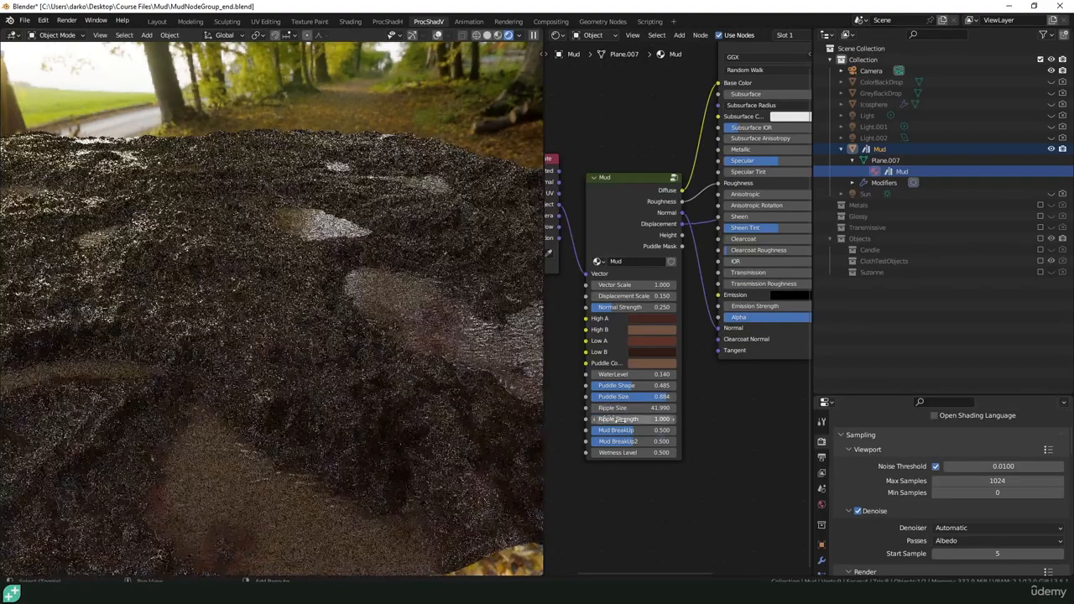
pyautogui.moveTo(651, 419); pyautogui.dragTo(617, 453)
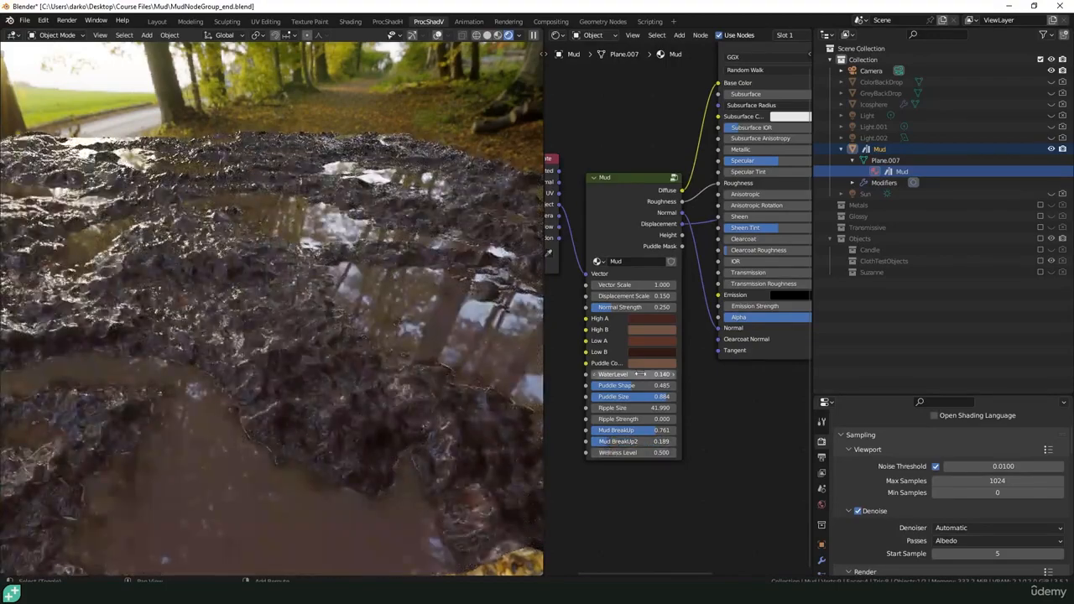
pyautogui.moveTo(637, 374); pyautogui.dragTo(617, 373)
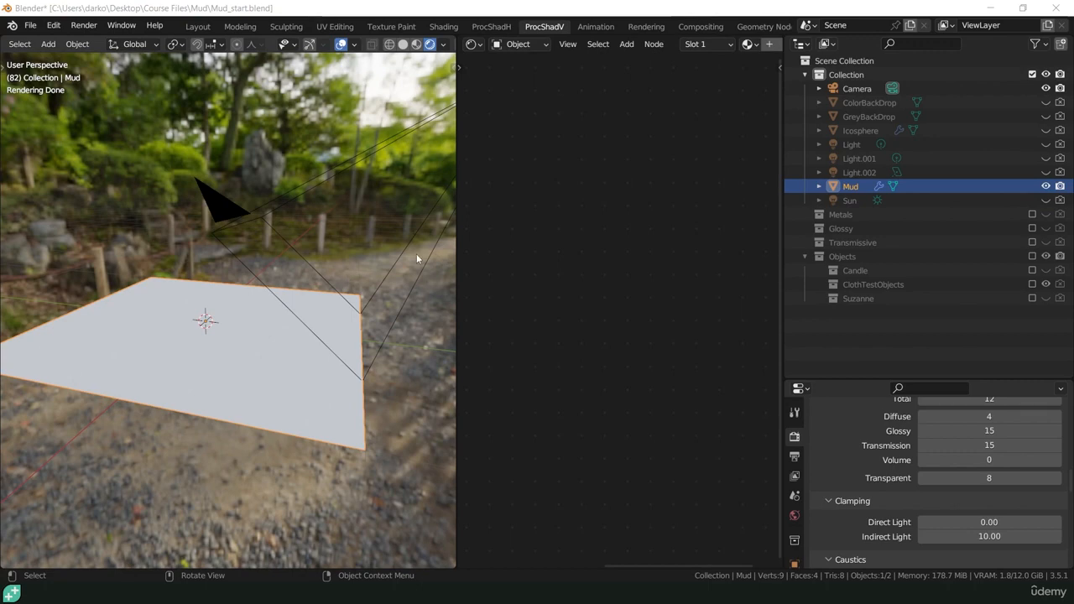
# Step: Widen the shader editor and enable Scene World lighting for the rendered viewport
pyautogui.moveTo(416, 253); pyautogui.dragTo(274, 272, button='middle')
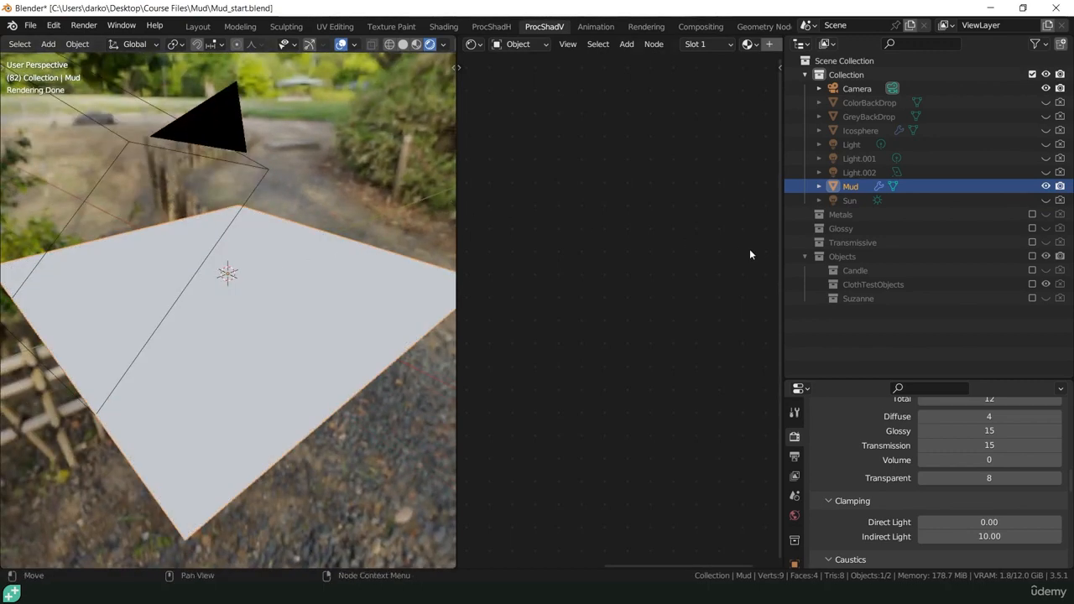
pyautogui.moveTo(781, 252); pyautogui.dragTo(871, 225)
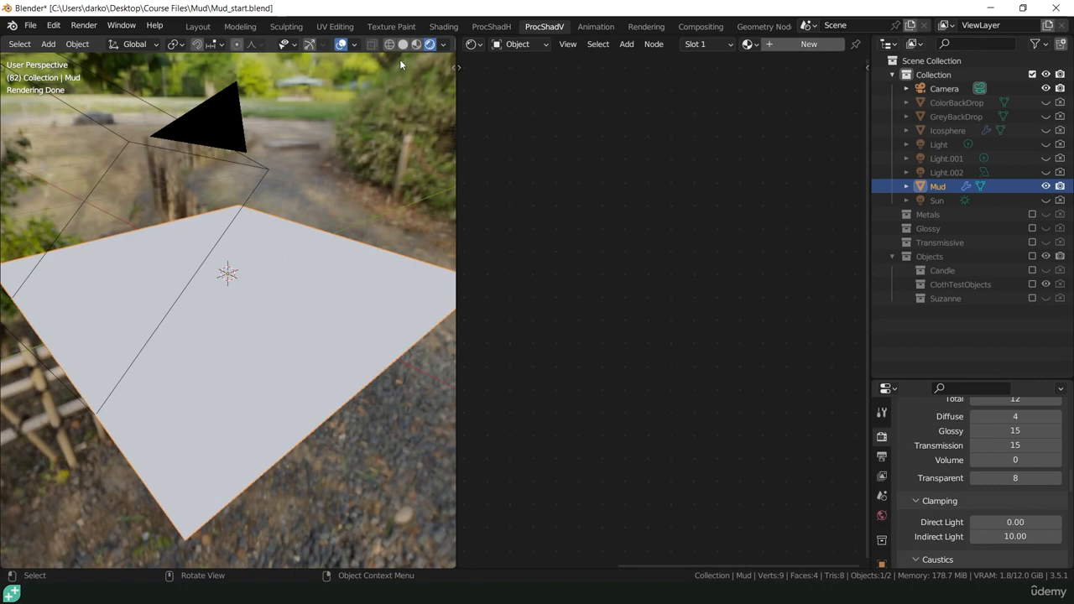
pyautogui.click(443, 44)
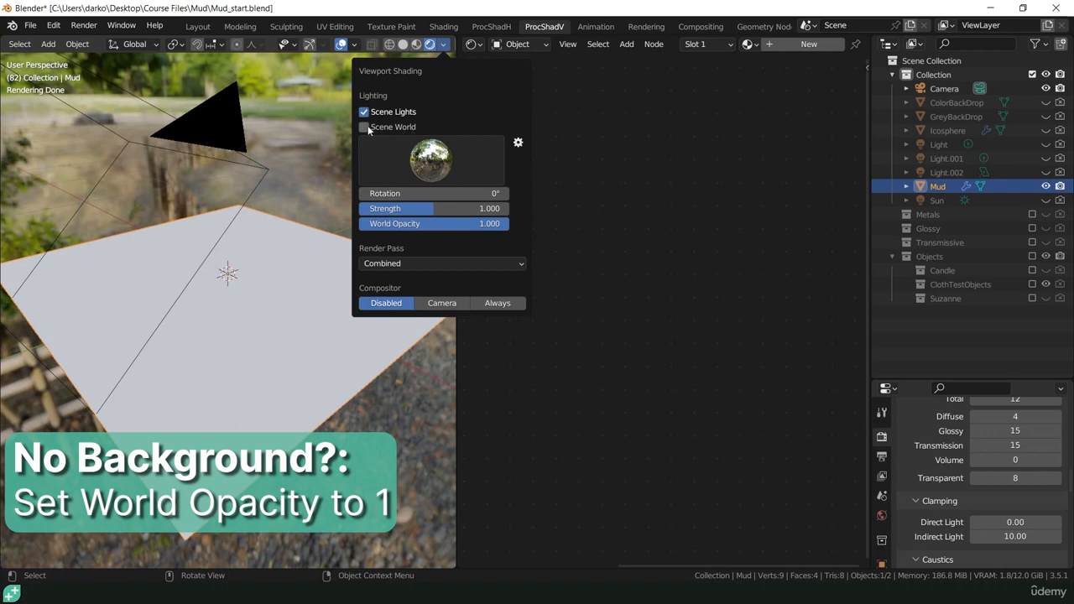
pyautogui.click(432, 161)
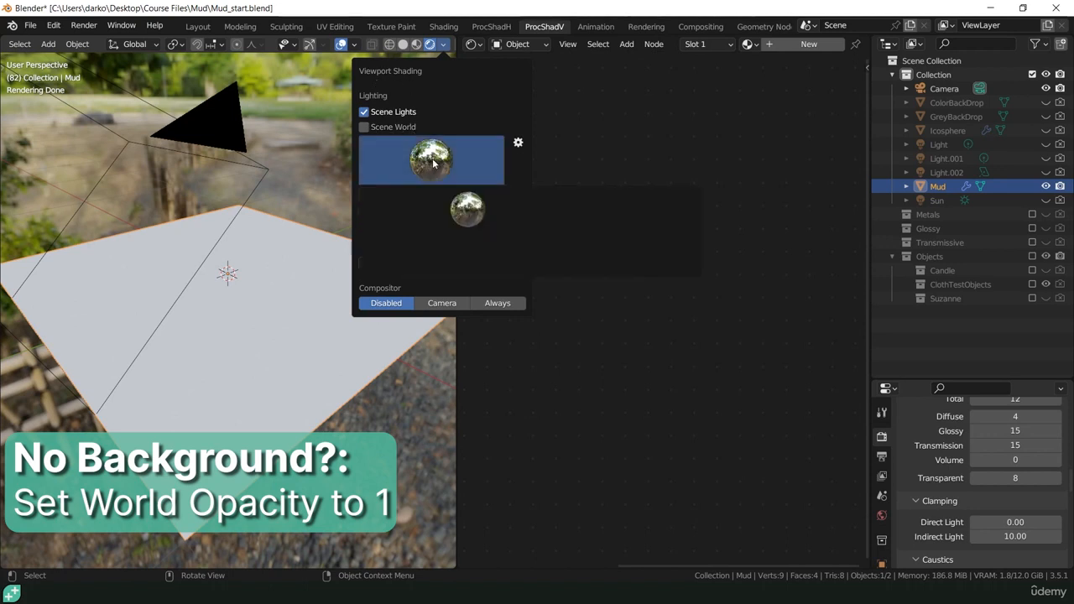
pyautogui.click(364, 127)
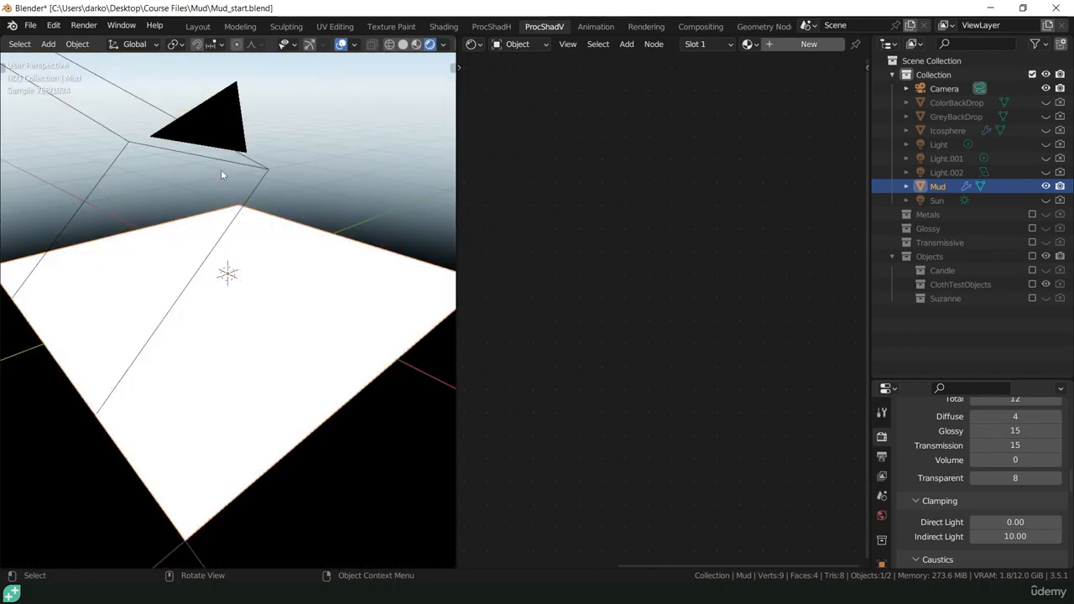
# Step: Switch the shader editor from the object material to the World node tree, with its Sky Texture node readable
pyautogui.click(517, 44)
pyautogui.click(507, 76)
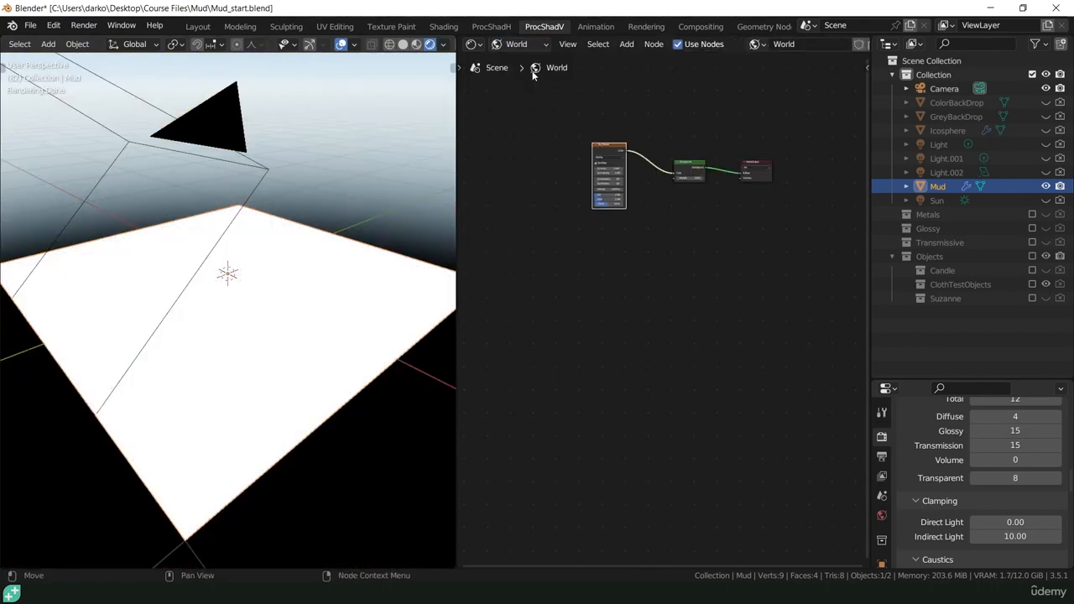
pyautogui.scroll(5, 602, 160)
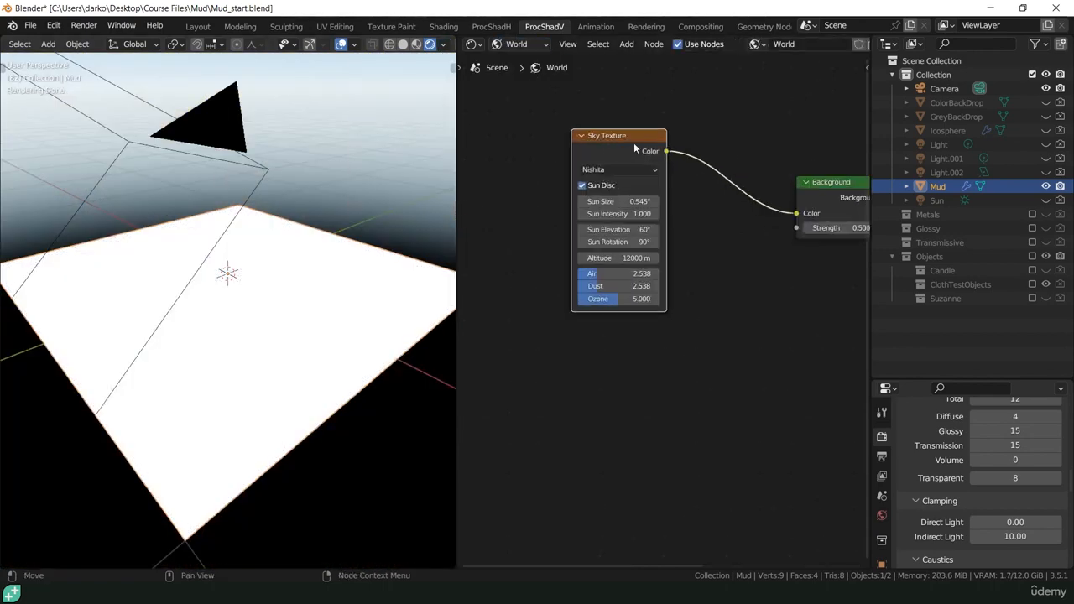
pyautogui.keyDown('shift'); pyautogui.moveTo(614, 229); pyautogui.dragTo(610, 229, button='middle'); pyautogui.keyUp('shift')
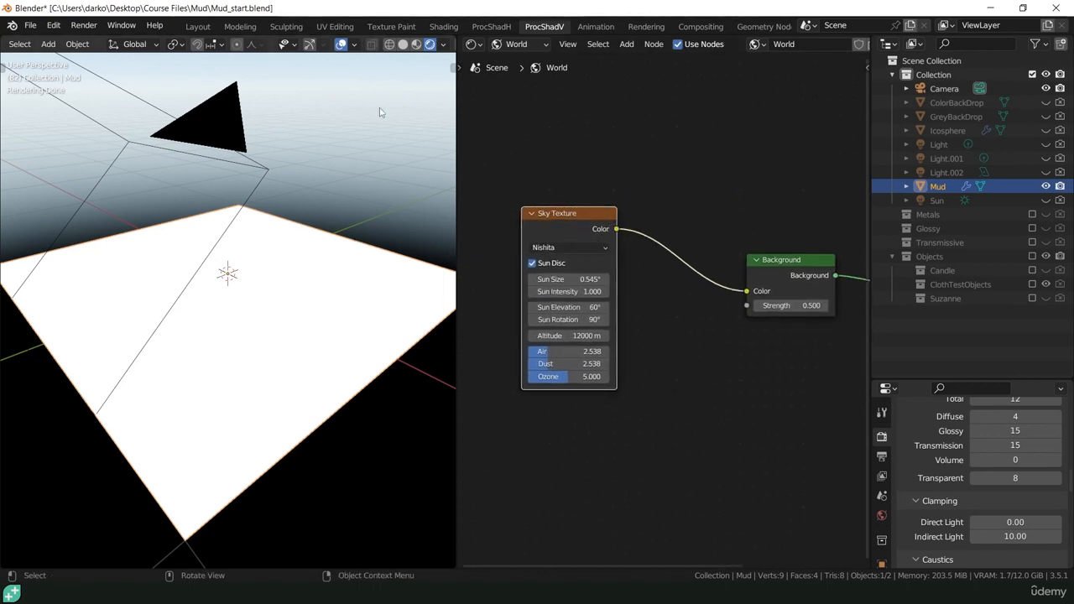
# Step: Compare Material Preview with Rendered shading in the viewport and check the rendered mode's lighting options
pyautogui.click(416, 45)
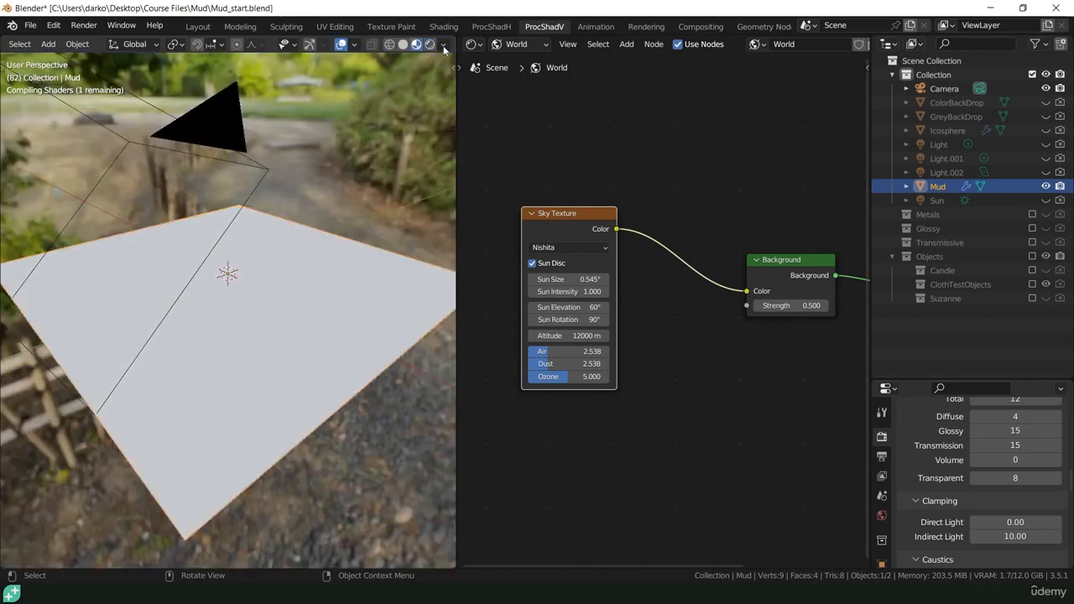
pyautogui.click(442, 44)
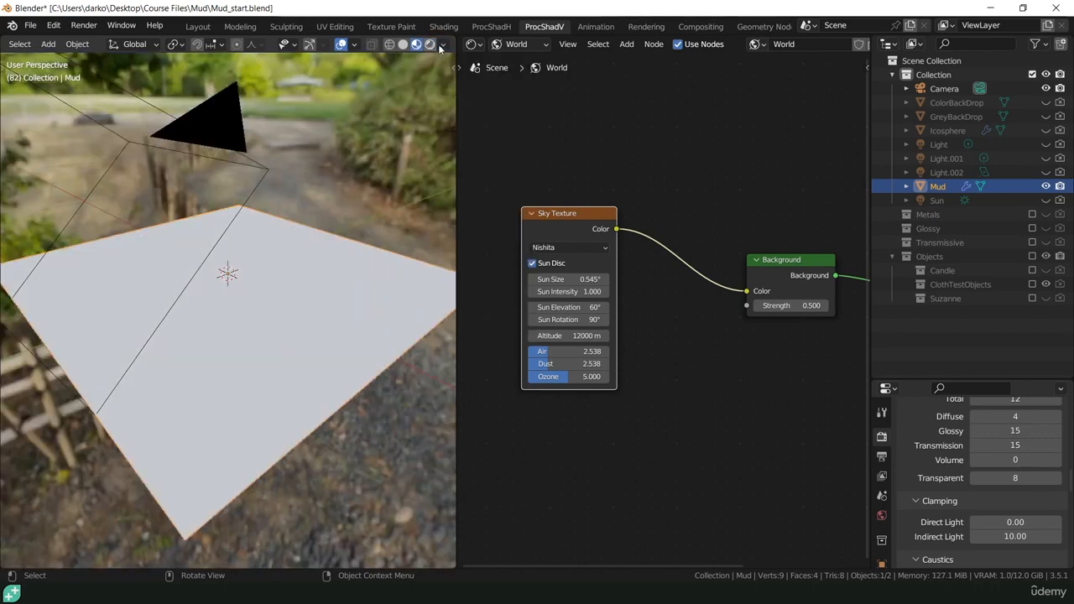
pyautogui.click(429, 43)
pyautogui.click(443, 45)
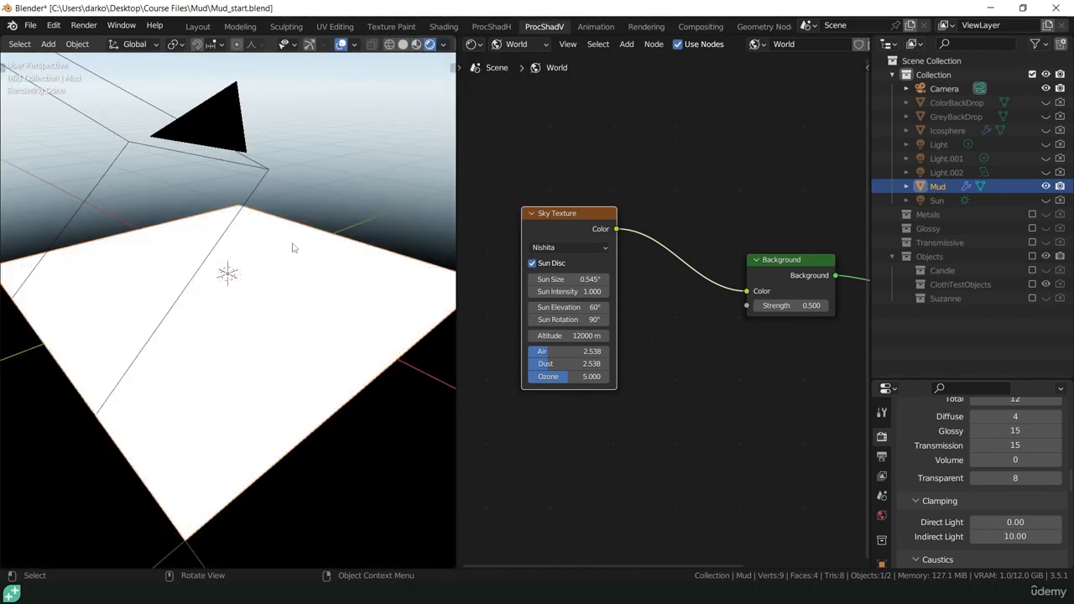
pyautogui.click(443, 44)
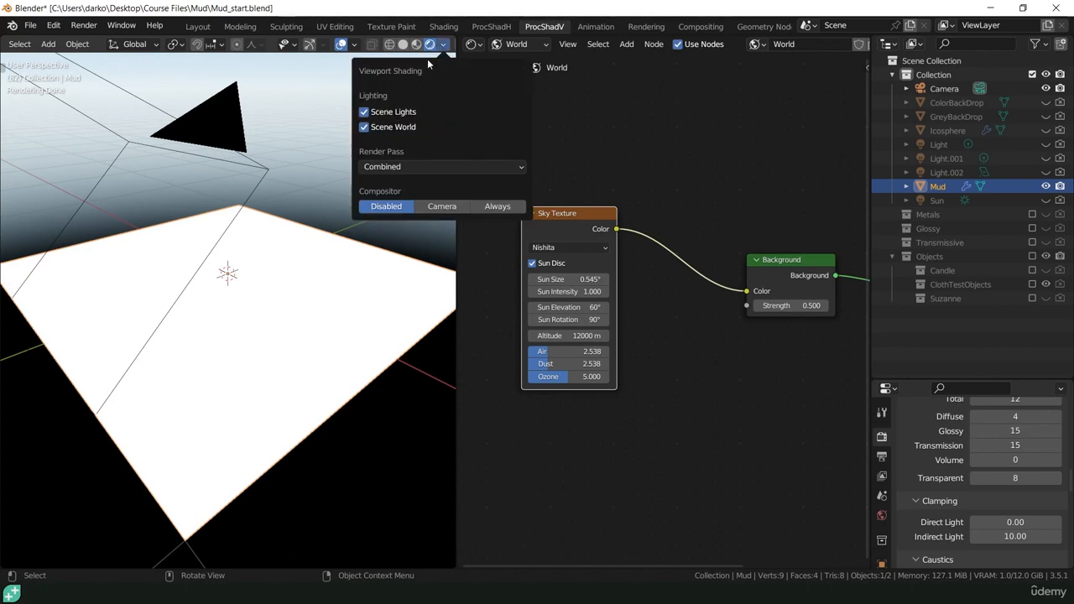
# Step: Replace the World's Sky Texture node with an Environment Texture node and connect its Color output to the Background node's Color input
pyautogui.press('Delete')
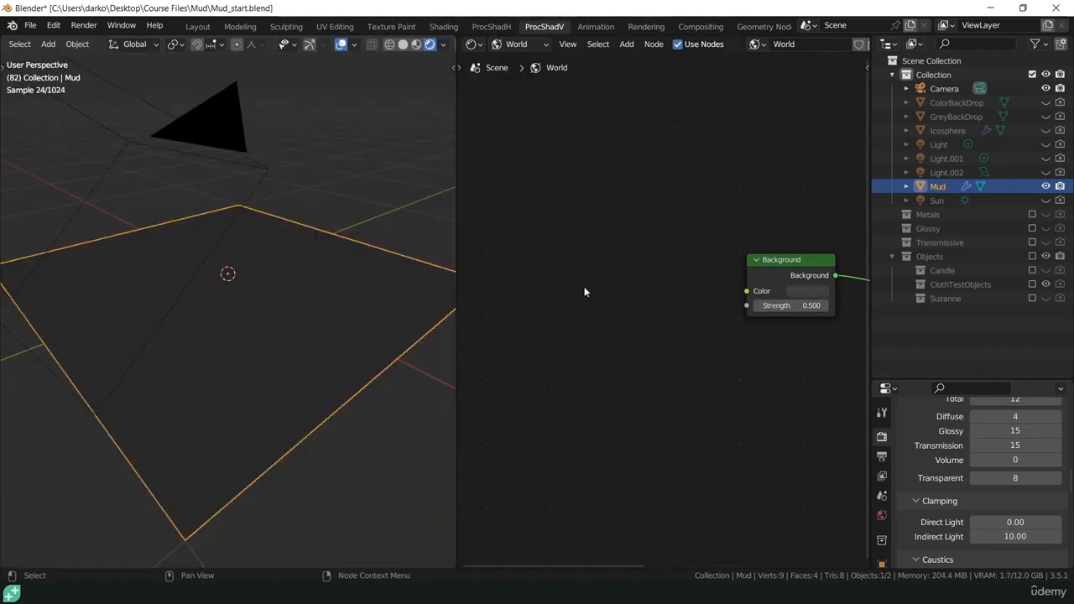
pyautogui.hotkey('shift', 'a')
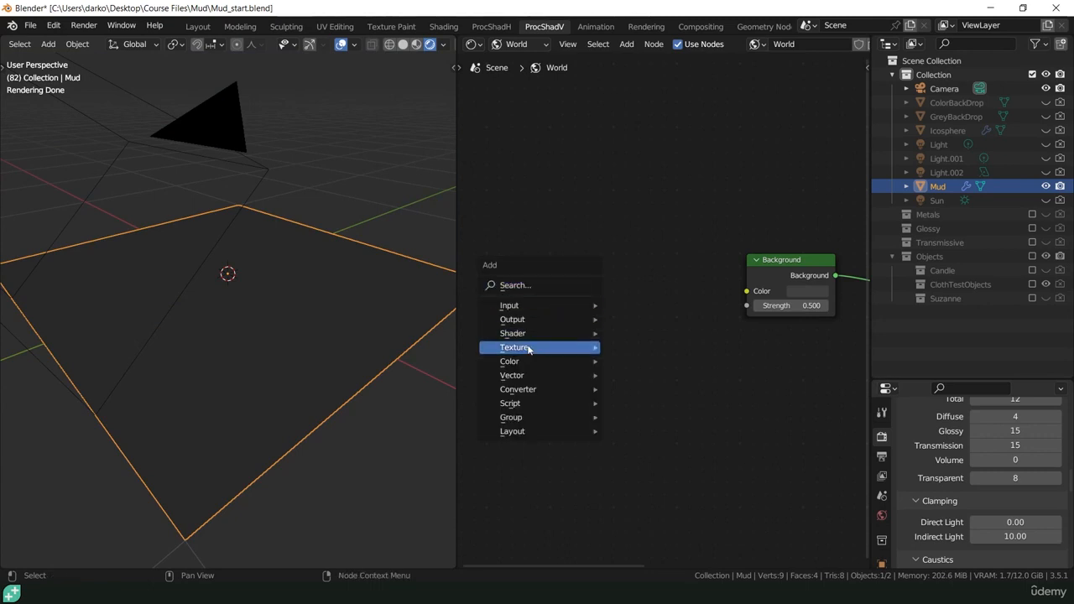
pyautogui.moveTo(529, 350)
pyautogui.click(625, 192)
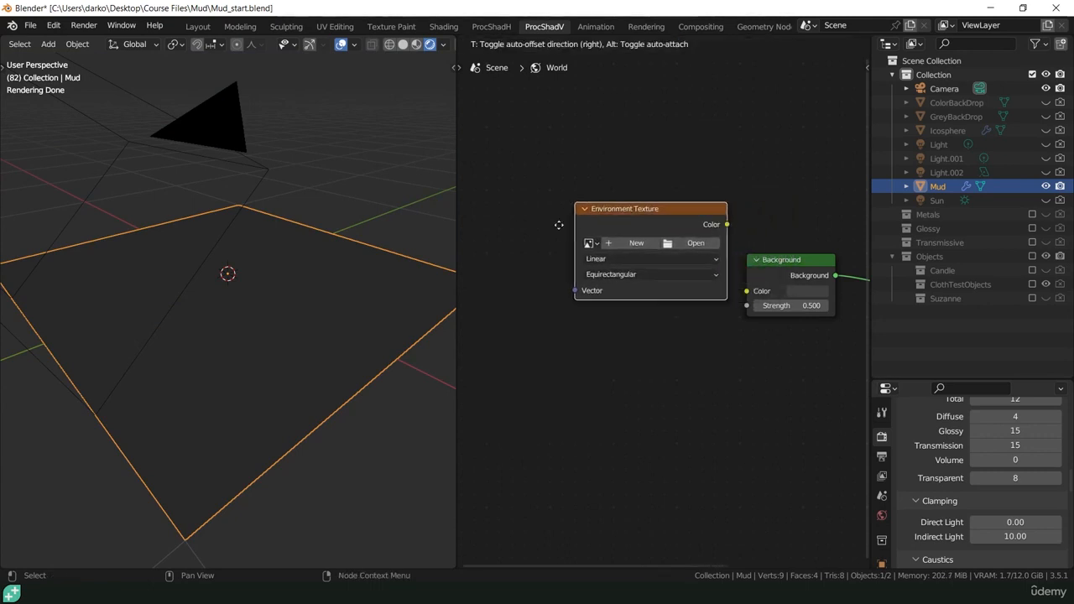
pyautogui.click(493, 275)
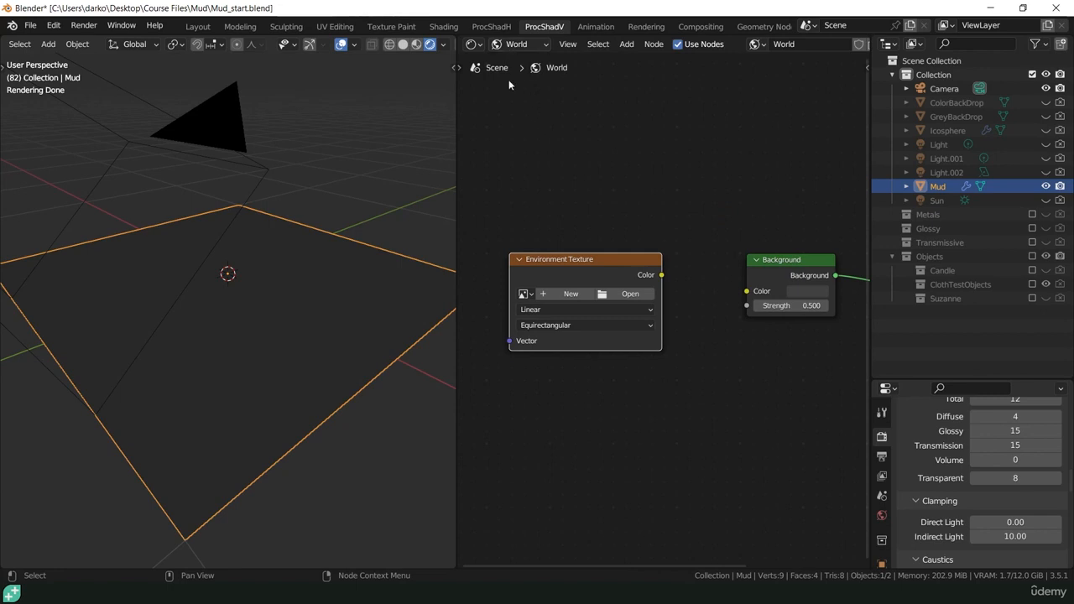
pyautogui.moveTo(723, 274); pyautogui.dragTo(564, 282, button='middle')
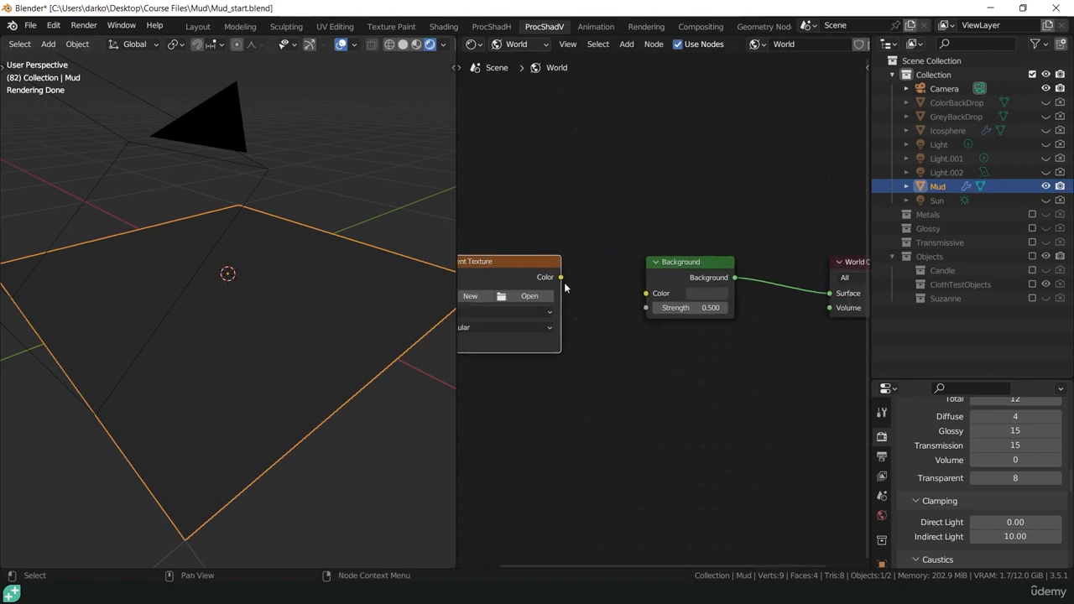
pyautogui.moveTo(561, 277); pyautogui.dragTo(645, 293)
# Step: Start loading an image into the Environment Texture node and browse to the folder E:\Maps\HDRI's
pyautogui.moveTo(615, 352); pyautogui.dragTo(699, 347, button='middle')
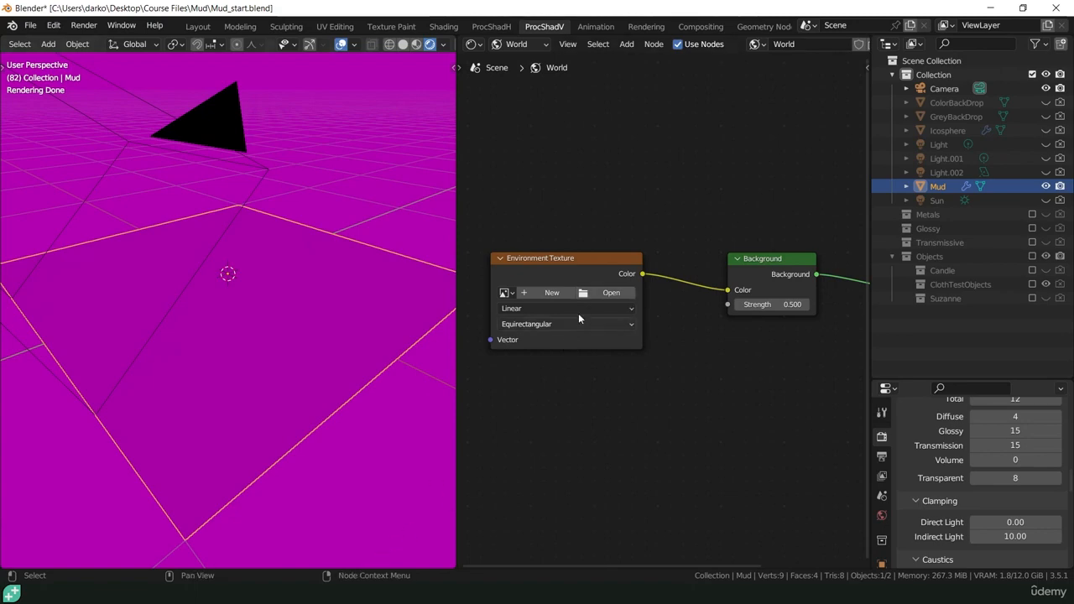
pyautogui.click(591, 292)
pyautogui.click(244, 197)
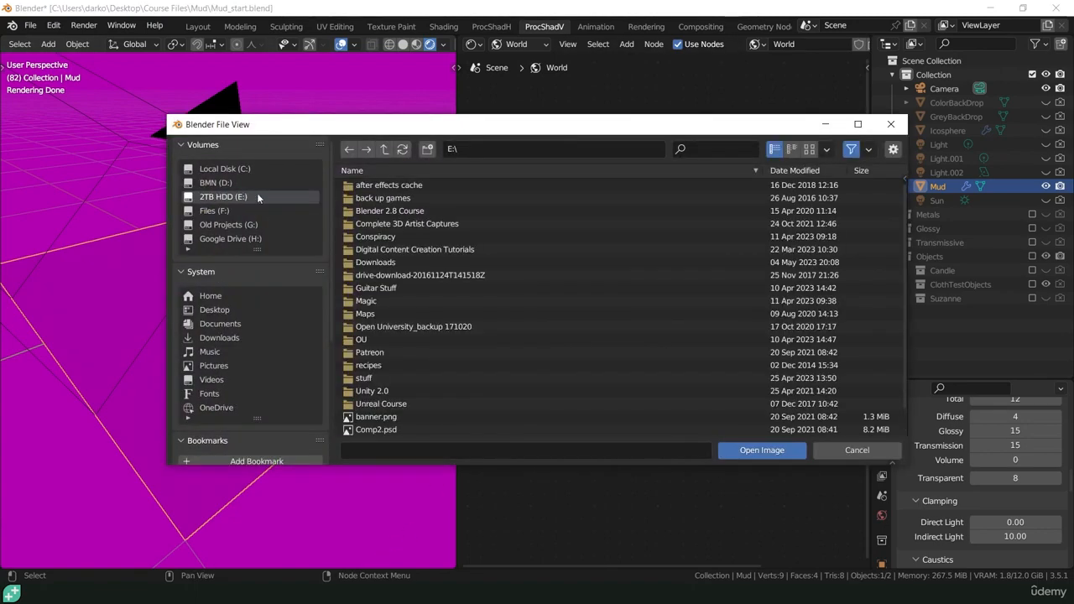
pyautogui.doubleClick(389, 313)
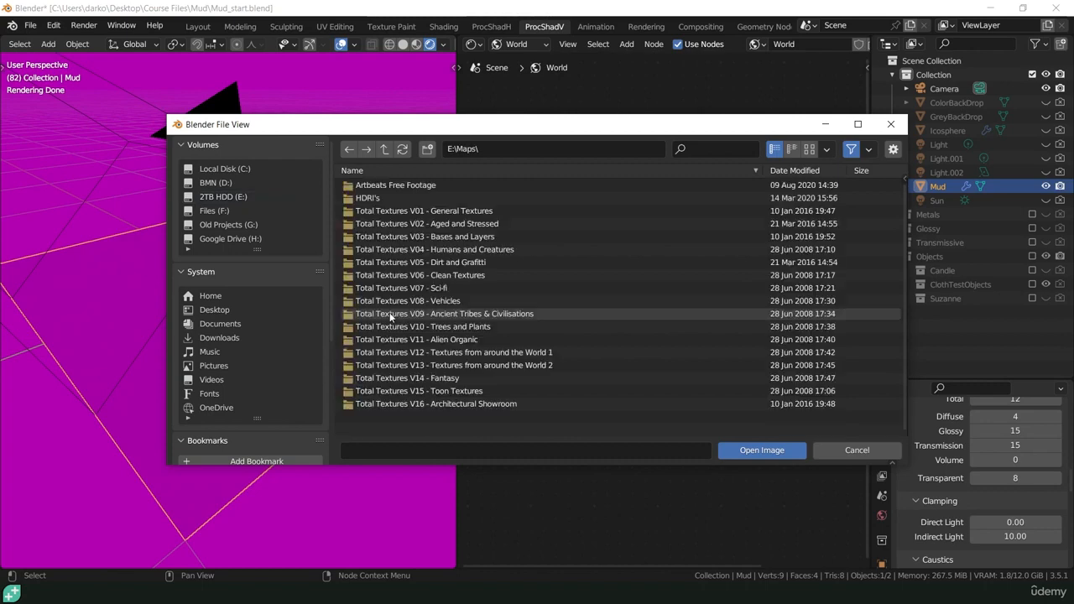
pyautogui.doubleClick(384, 194)
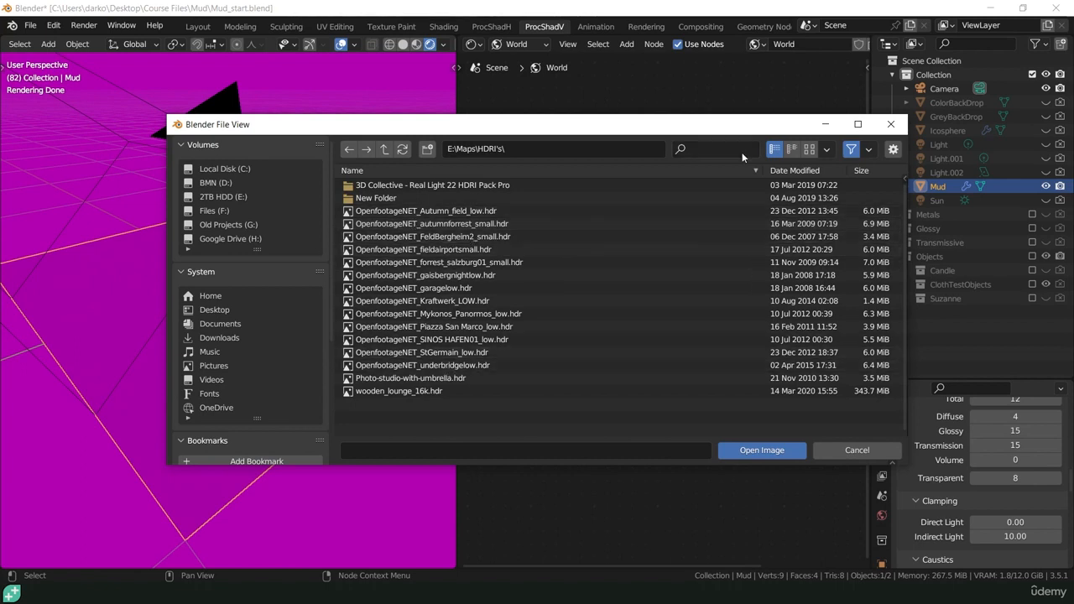
# Step: Display the HDRI files as thumbnails and load OpenfootageNET_autumnforrest_small.hdr as the environment image
pyautogui.click(809, 149)
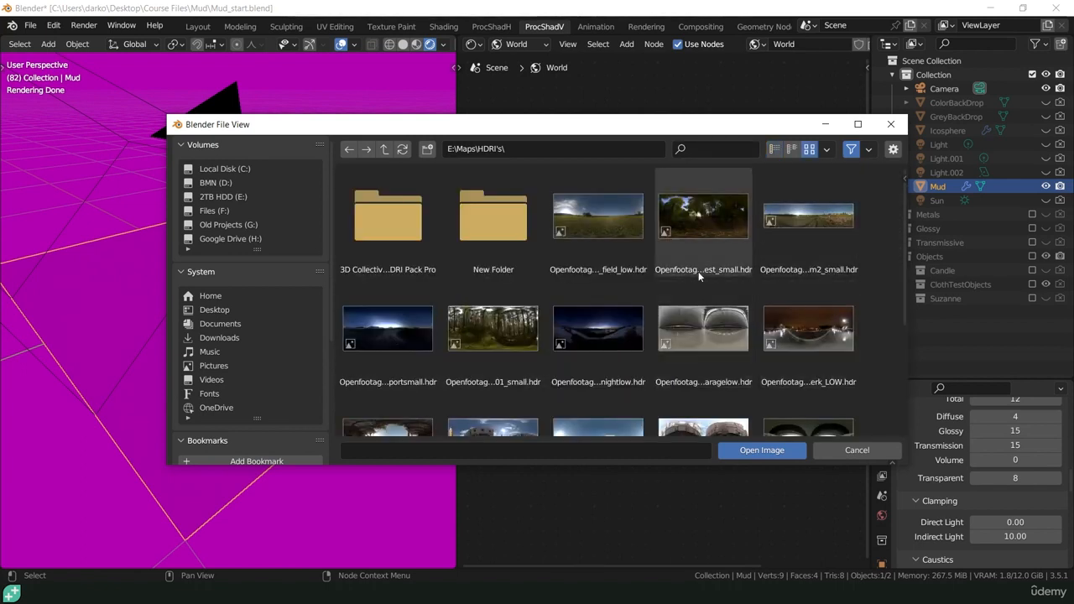
pyautogui.scroll(-2, 698, 271)
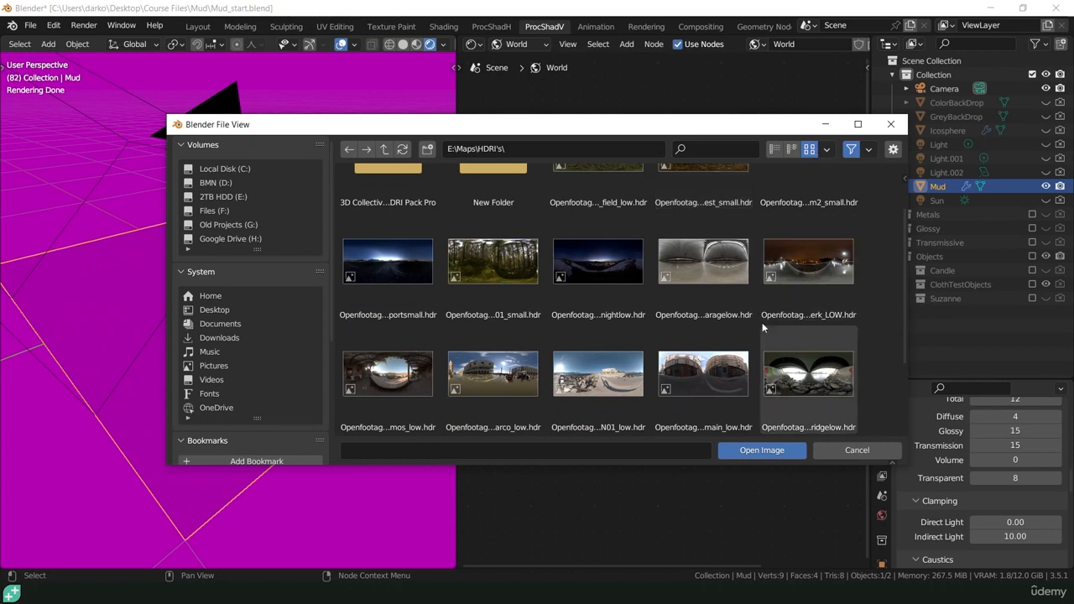
pyautogui.scroll(-2, 762, 322)
pyautogui.scroll(5, 761, 323)
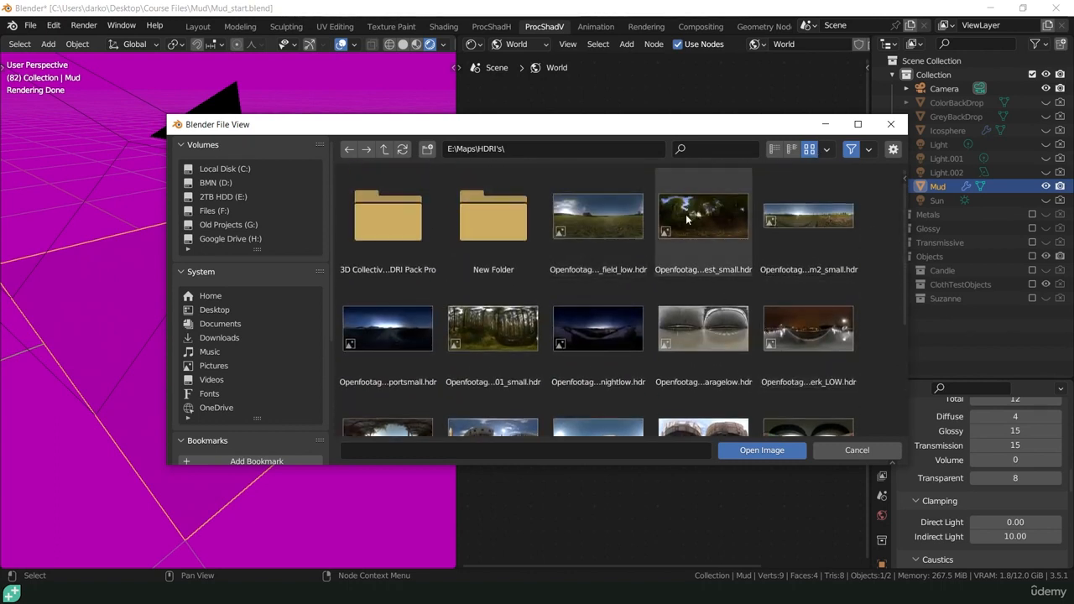
pyautogui.scroll(-2, 760, 320)
pyautogui.scroll(2, 760, 320)
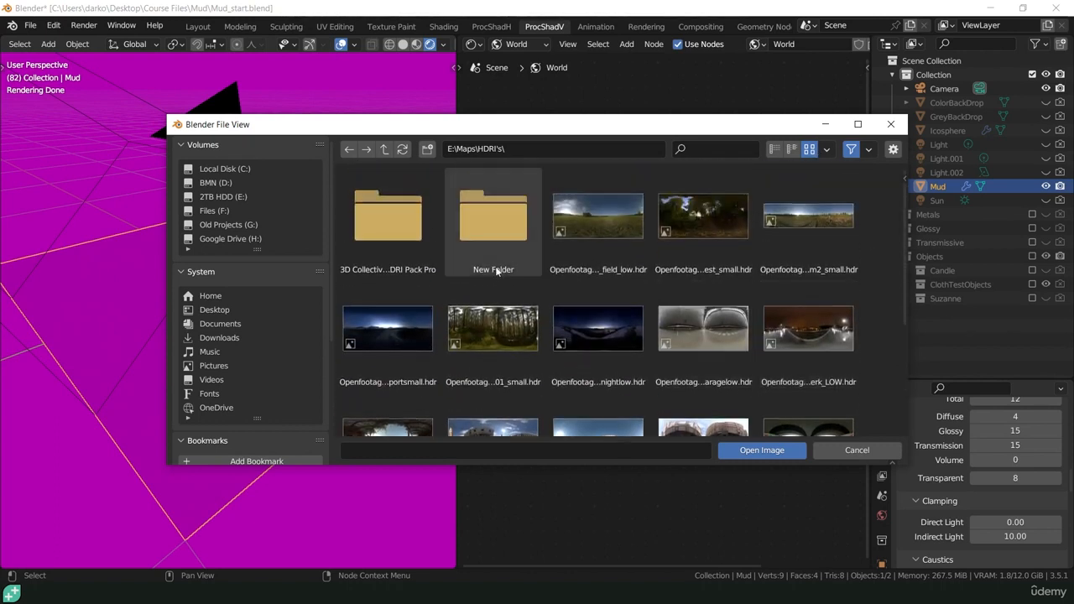
pyautogui.click(671, 220)
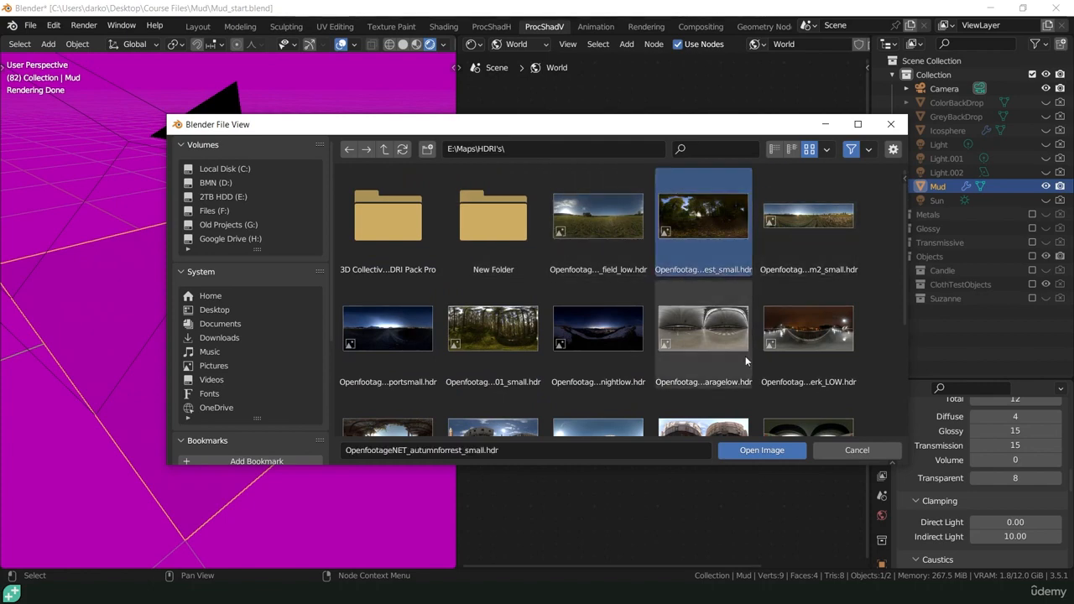
pyautogui.click(760, 450)
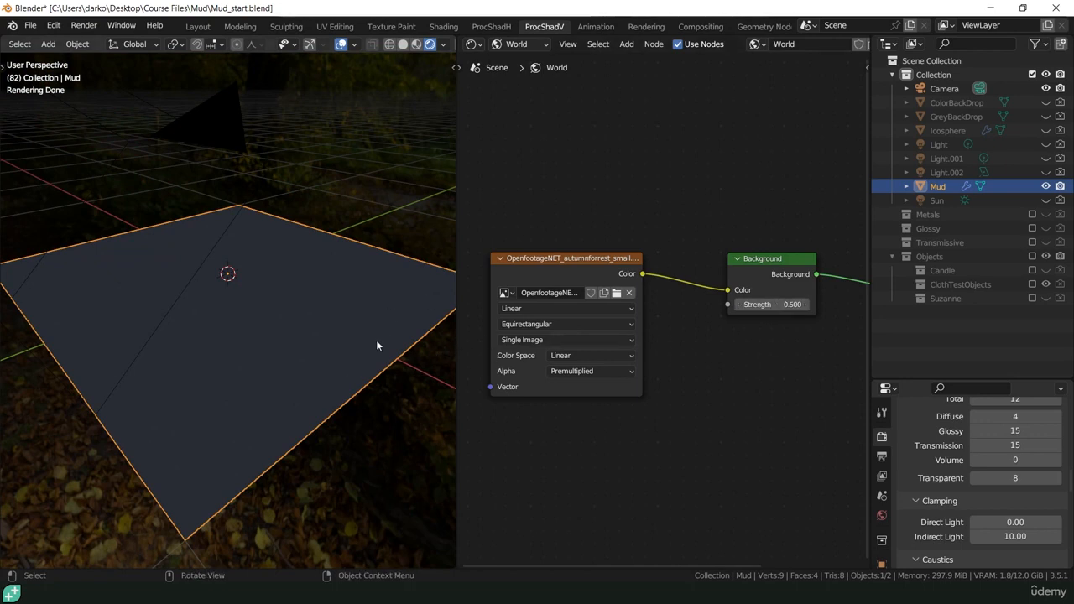
# Step: Set the World Background node's Strength to 7
pyautogui.click(769, 304)
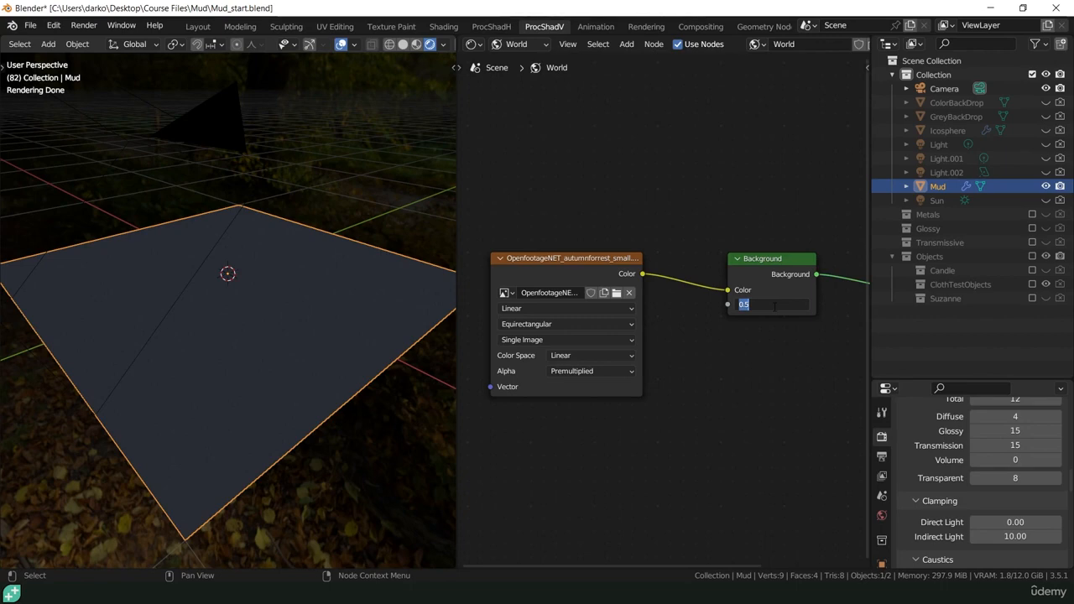
pyautogui.write('7')
pyautogui.press('Return')
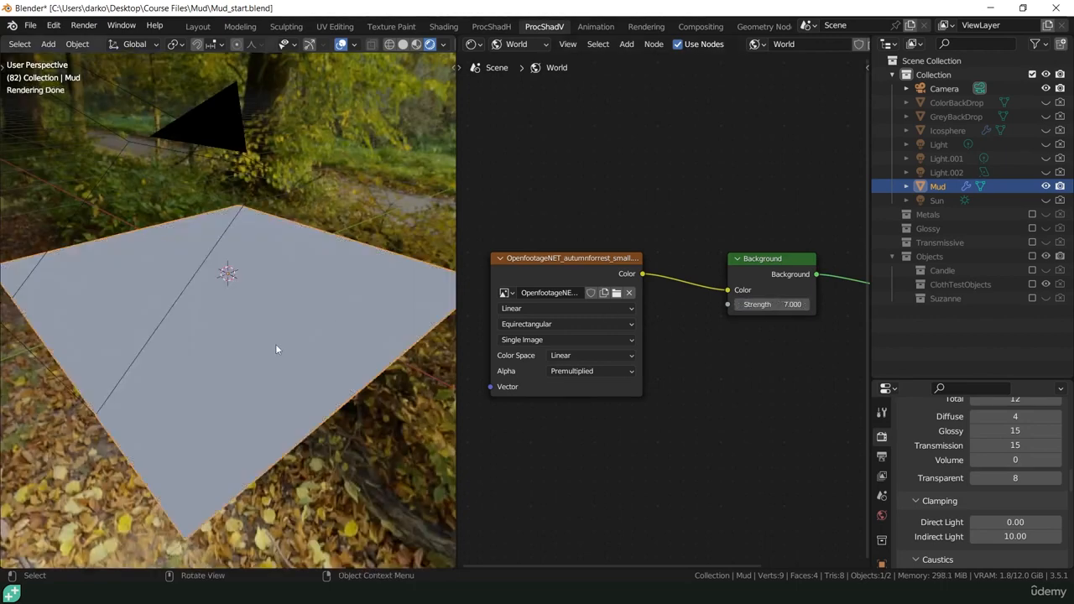
# Step: Inspect the plane against the autumn forest environment from several angles and open the viewport shading options
pyautogui.moveTo(275, 344); pyautogui.dragTo(107, 292, button='middle')
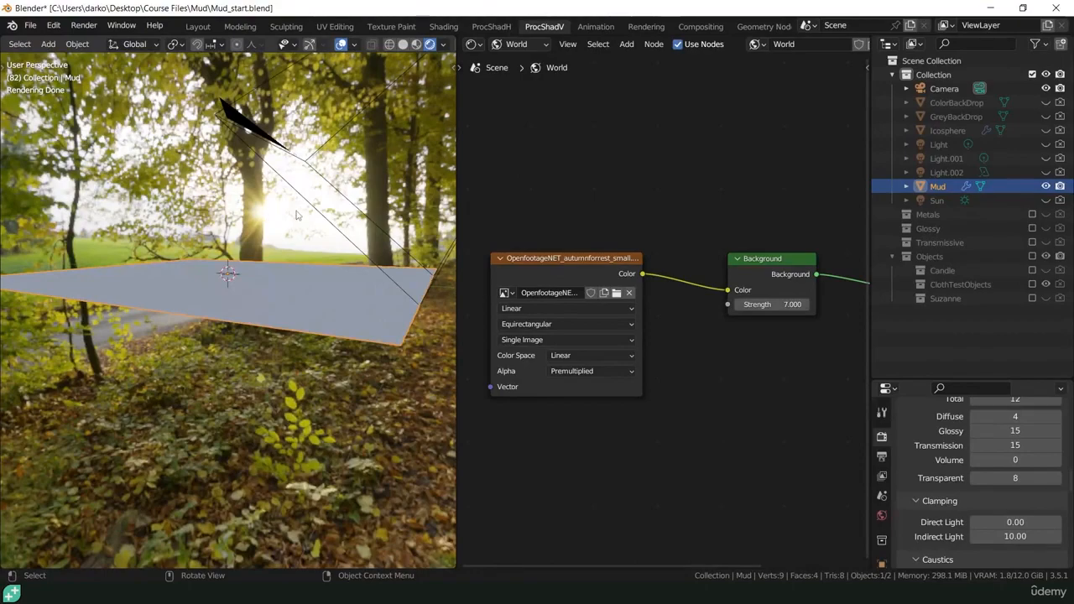
pyautogui.moveTo(266, 212); pyautogui.dragTo(317, 274, button='middle')
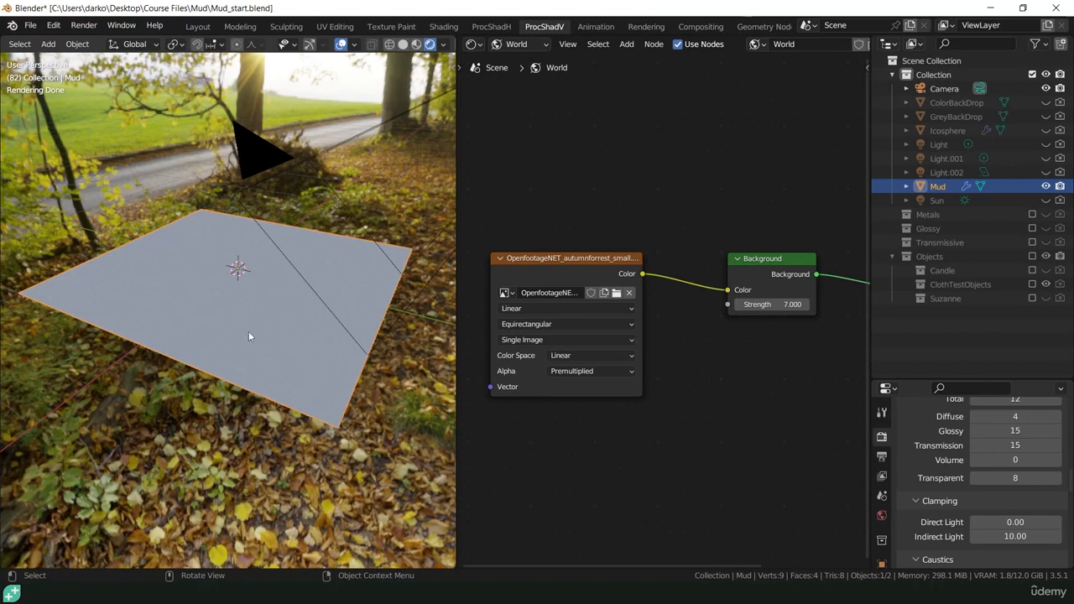
pyautogui.click(444, 44)
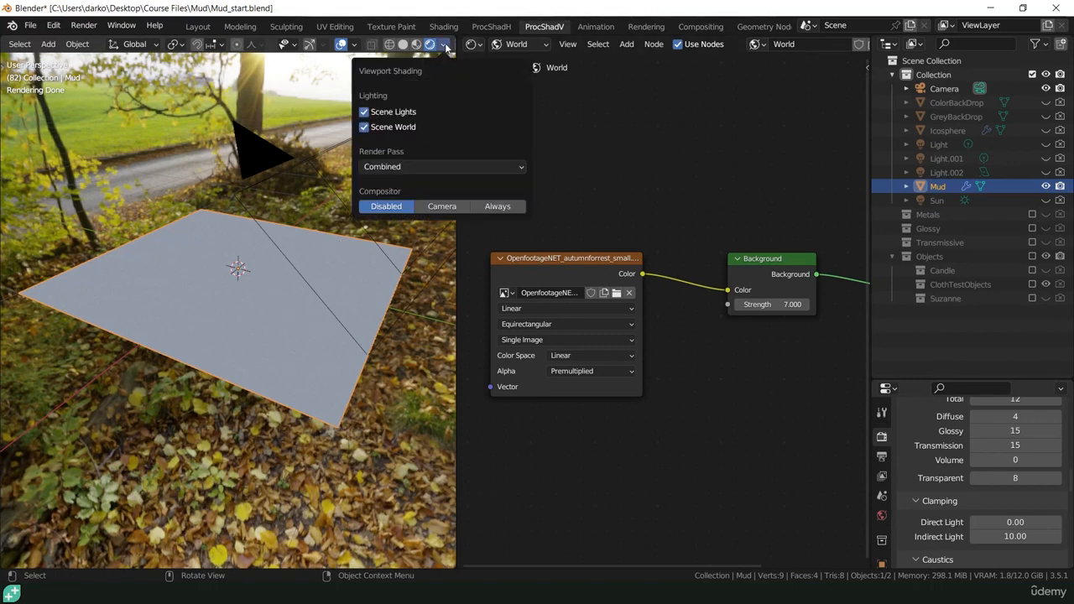
# Step: Disable Scene World lighting in the viewport shading and remove OpenfootageNET_autumnforrest_small.hdr from the custom HDRIs in the preferences
pyautogui.click(379, 127)
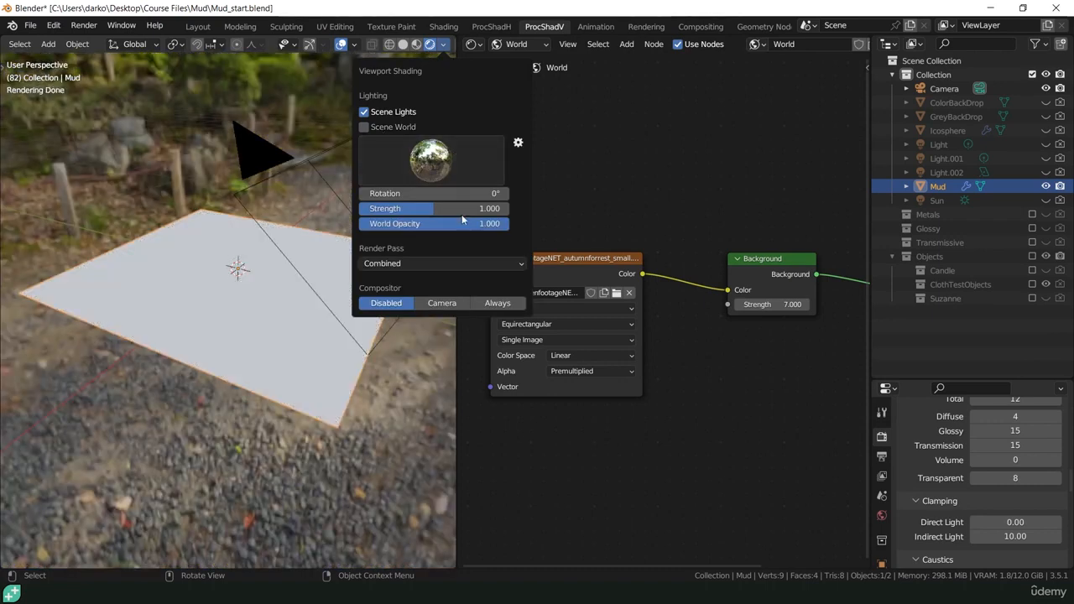
pyautogui.click(441, 167)
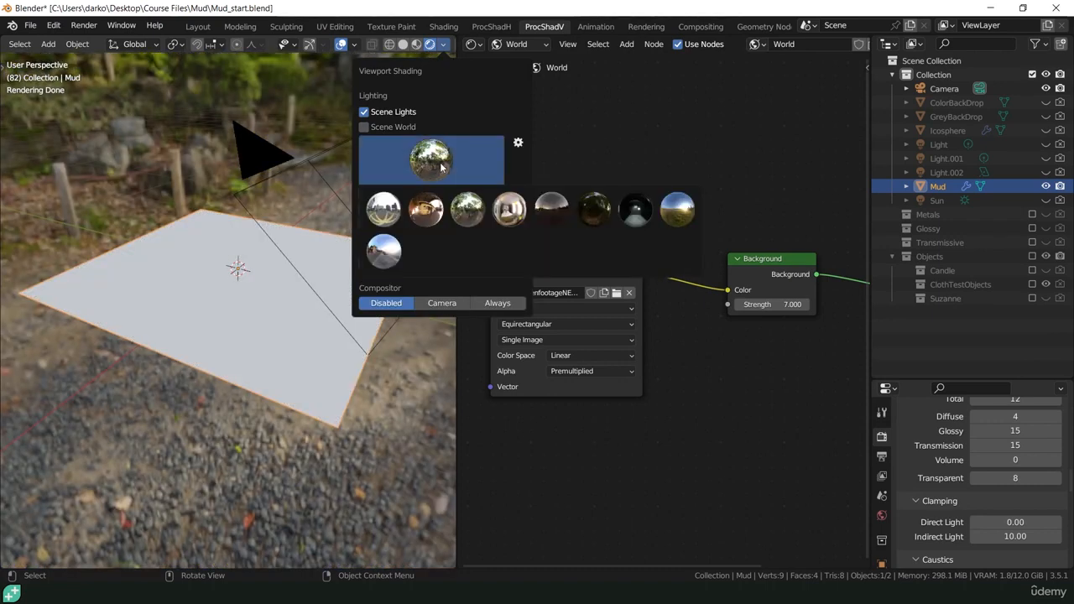
pyautogui.click(518, 145)
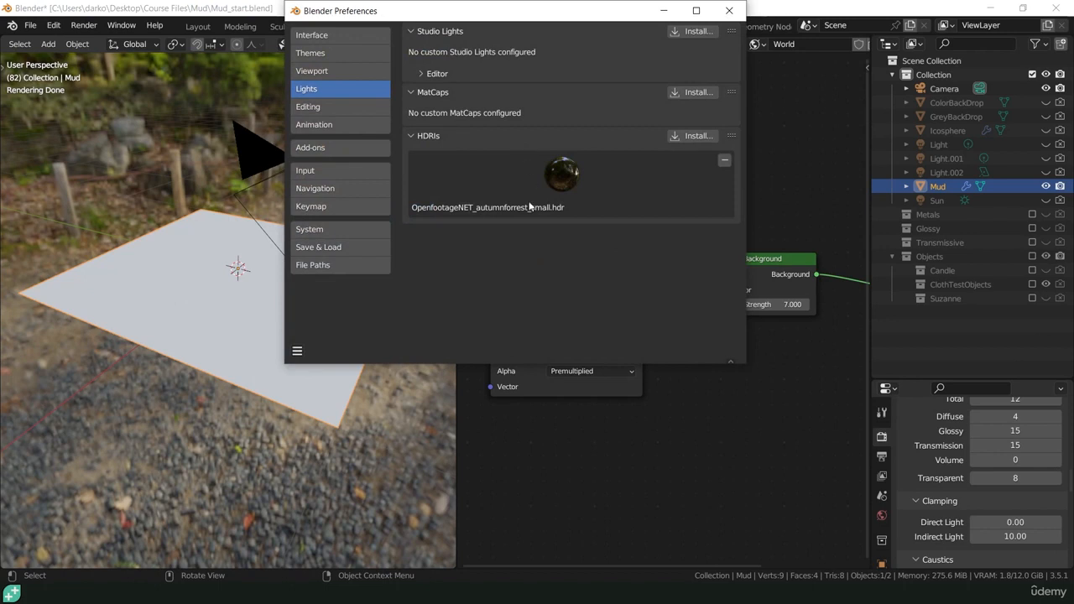
pyautogui.click(724, 161)
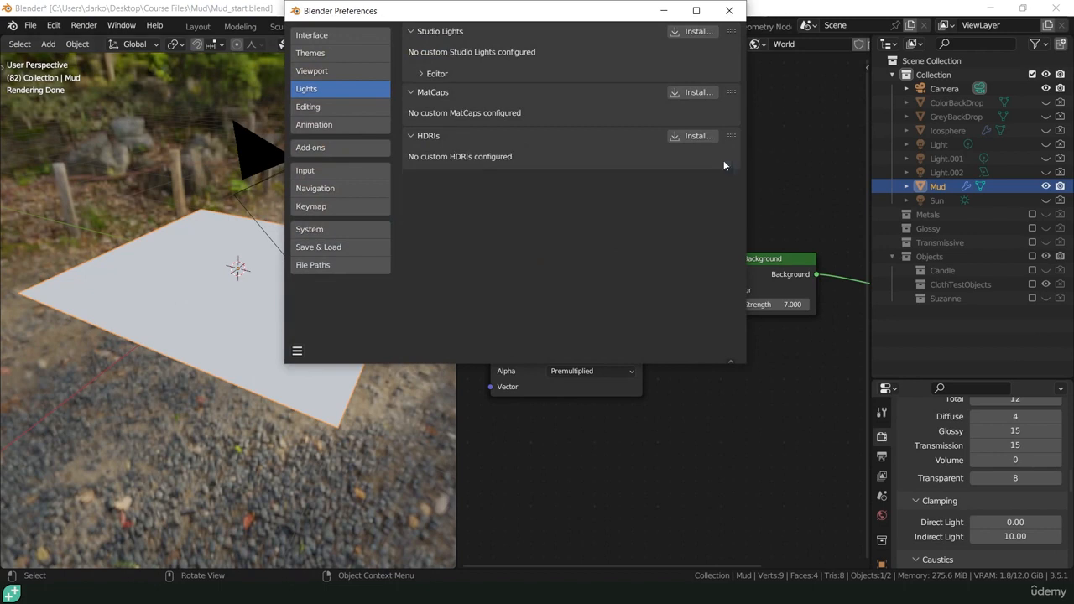
# Step: Install OpenfootageNET_autumnforrest_small.hdr from E:\Maps\HDRI's as a custom HDRI in the Lights preferences
pyautogui.click(681, 140)
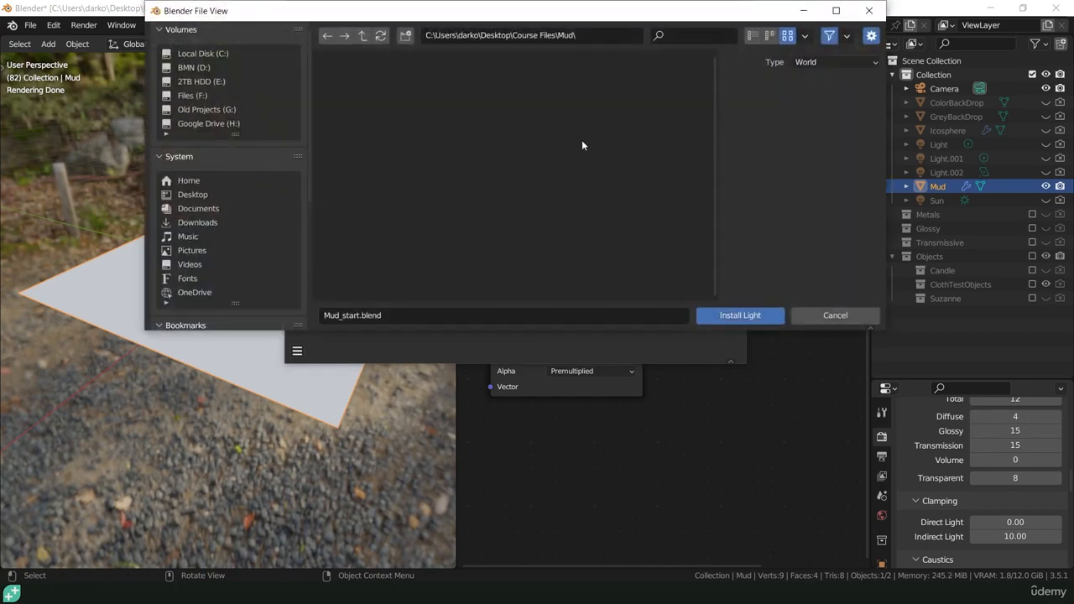
pyautogui.click(215, 83)
pyautogui.scroll(-4, 532, 232)
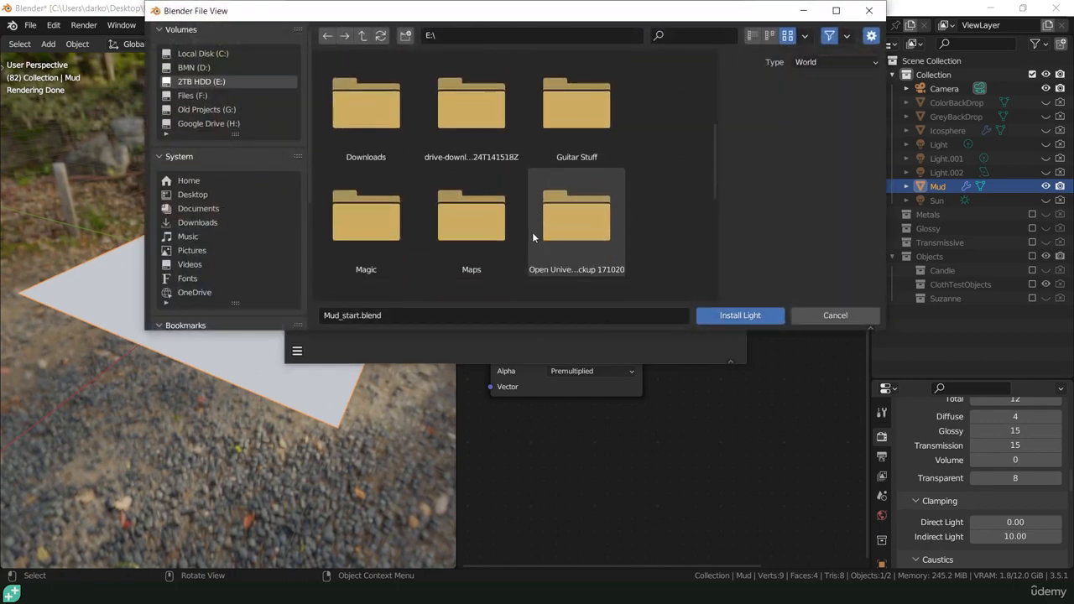
pyautogui.scroll(-1, 532, 237)
pyautogui.doubleClick(478, 172)
pyautogui.doubleClick(450, 110)
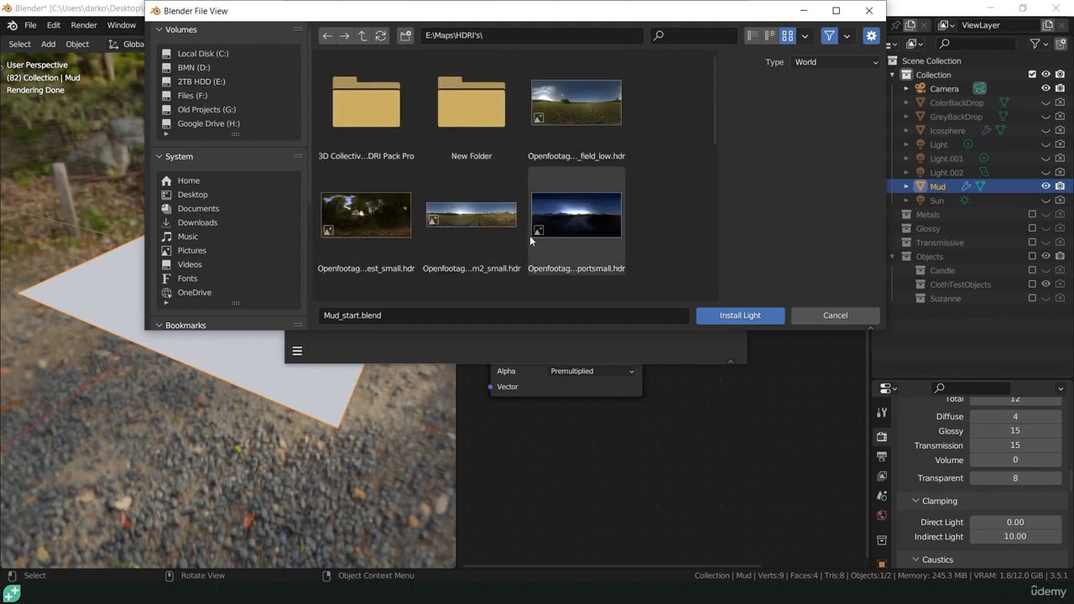
pyautogui.click(365, 222)
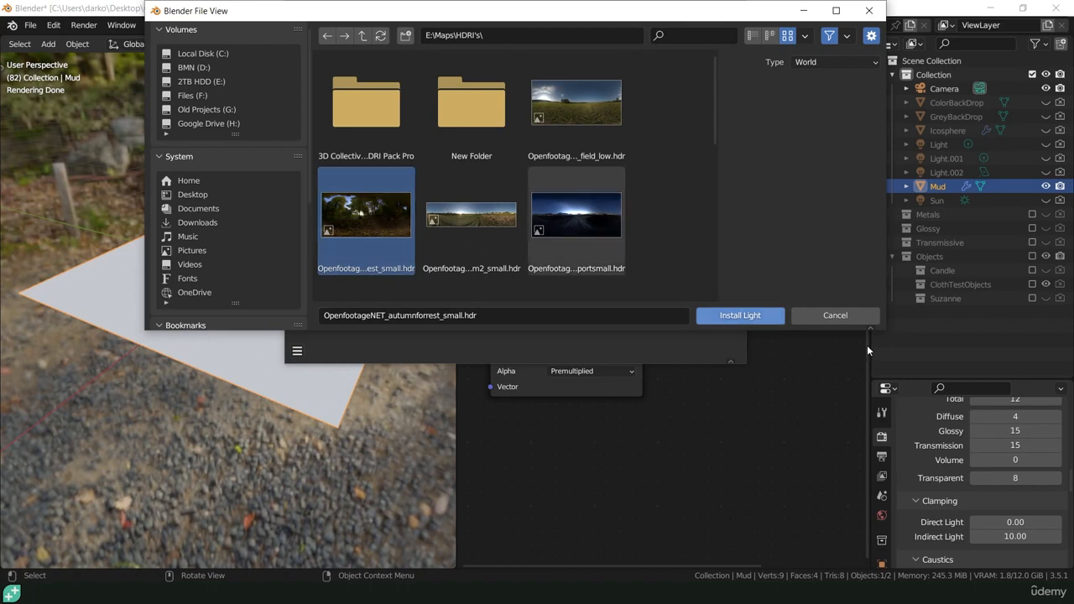
pyautogui.click(740, 316)
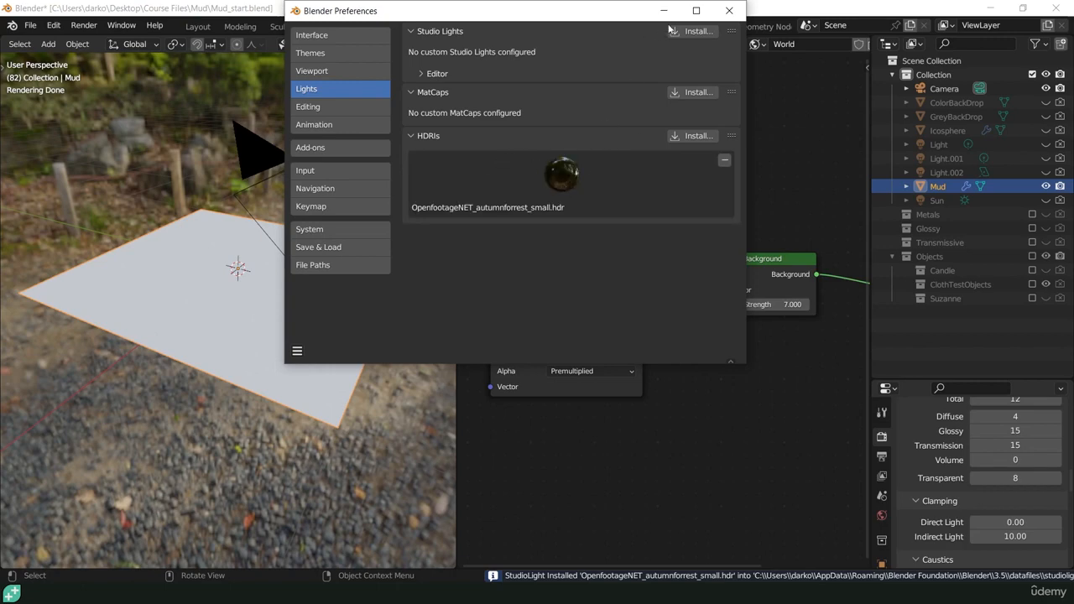
# Step: Close the preferences, choose the autumn forest HDRI for the viewport lighting and set its Strength to 7
pyautogui.click(729, 10)
pyautogui.click(444, 45)
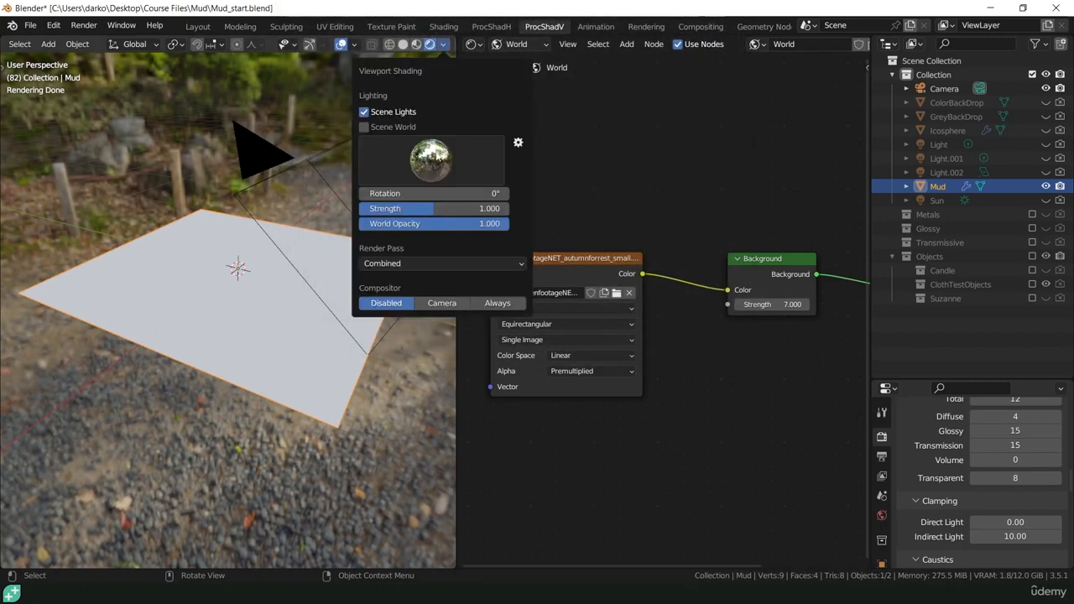
pyautogui.click(437, 157)
pyautogui.click(393, 249)
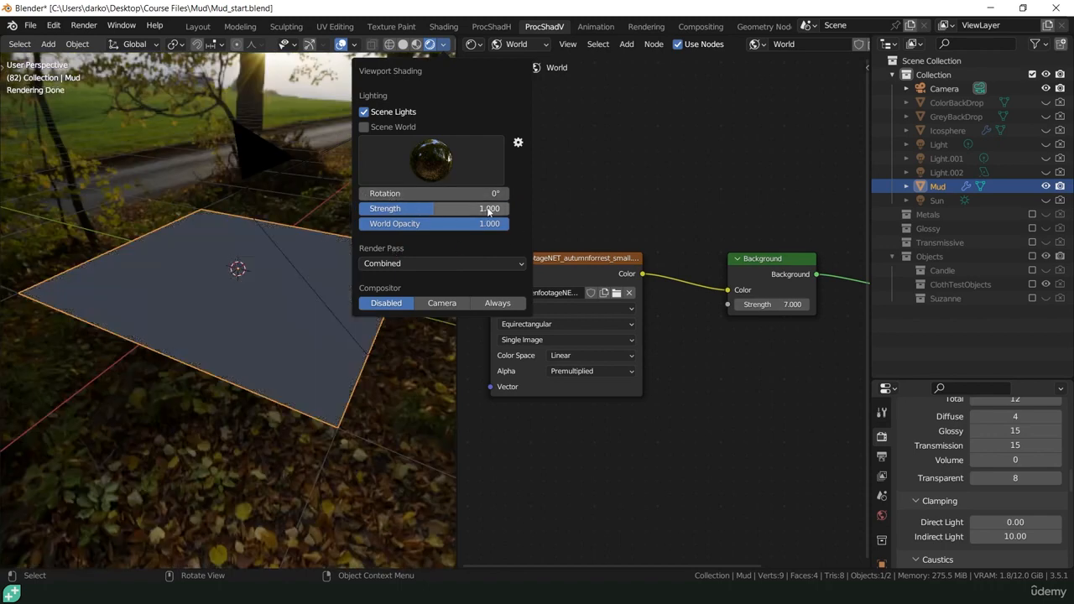
pyautogui.click(444, 46)
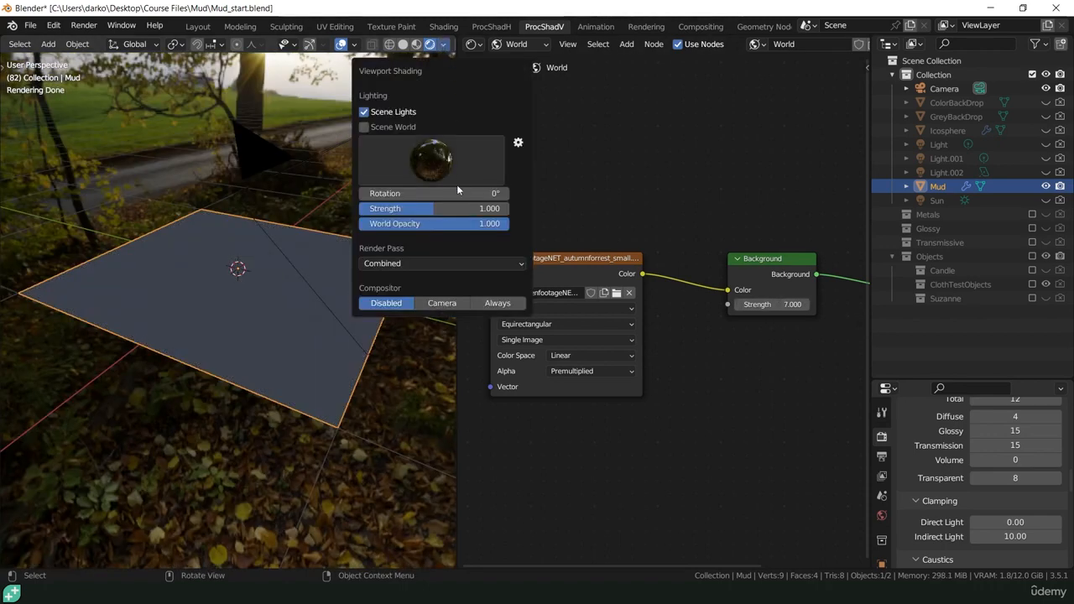
pyautogui.doubleClick(464, 208)
pyautogui.write('7')
pyautogui.press('Return')
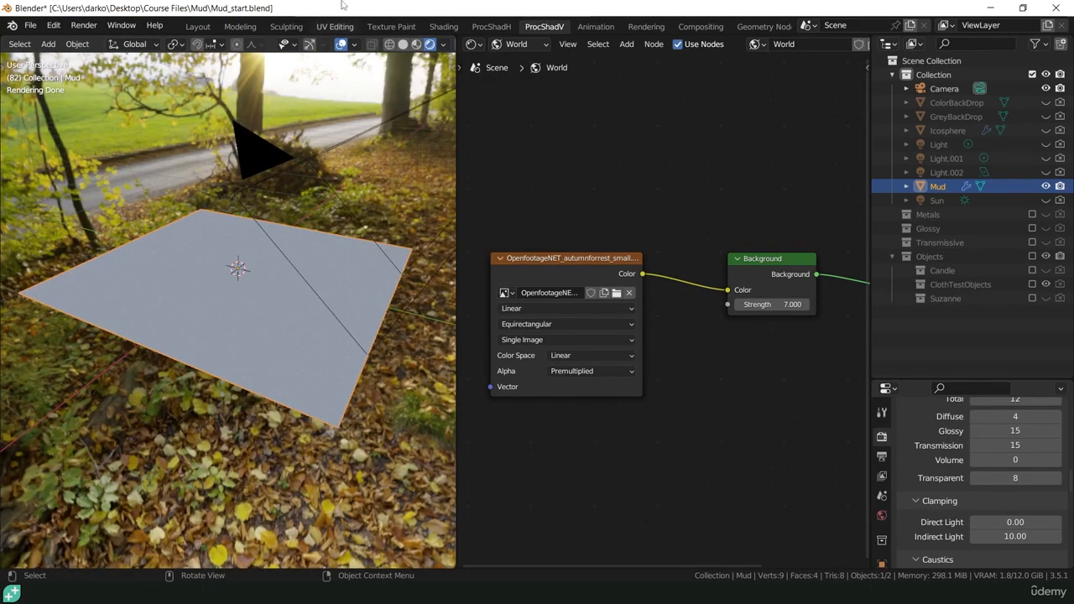
# Step: Toggle Scene World on and off to compare the world lighting with the viewport HDRI
pyautogui.click(445, 46)
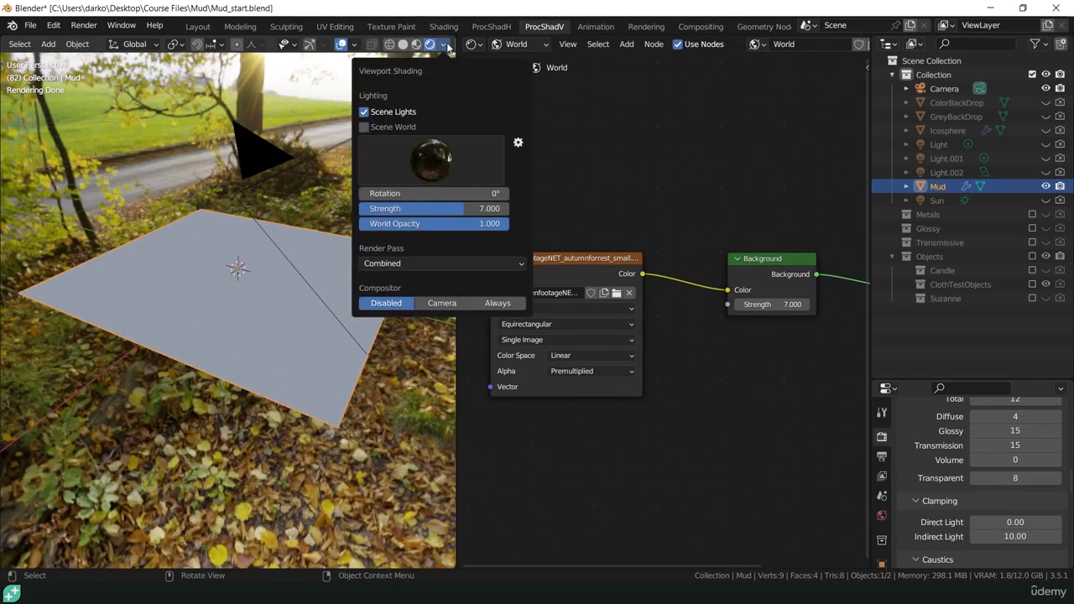
pyautogui.click(406, 126)
pyautogui.click(406, 126)
pyautogui.click(398, 126)
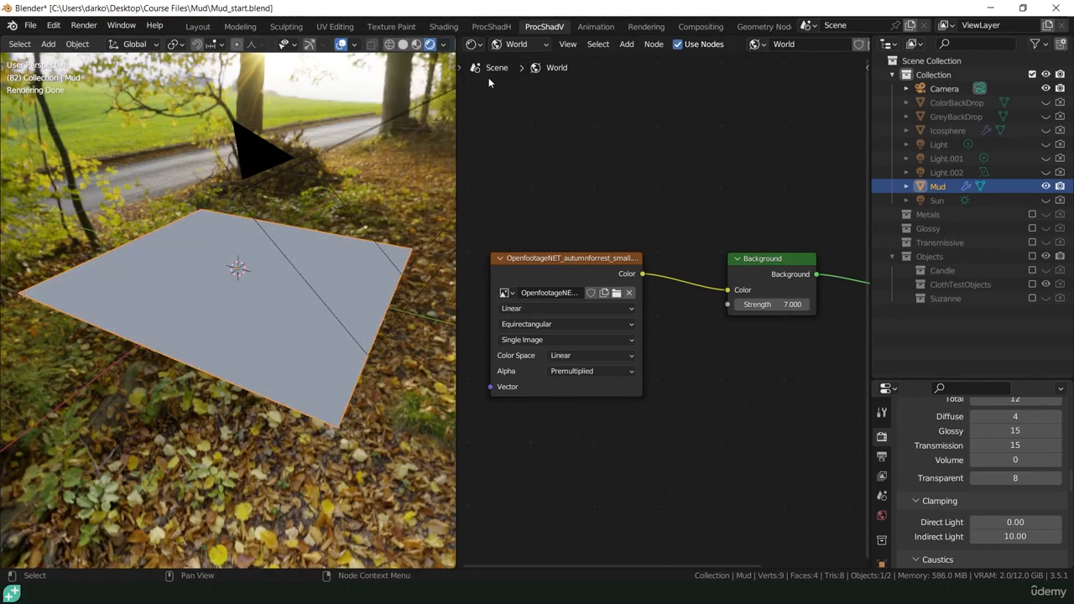
pyautogui.click(444, 45)
# Step: Switch the shader editor to Object and show the Mud plane's Subdivision modifier in an enlarged Properties editor
pyautogui.click(513, 45)
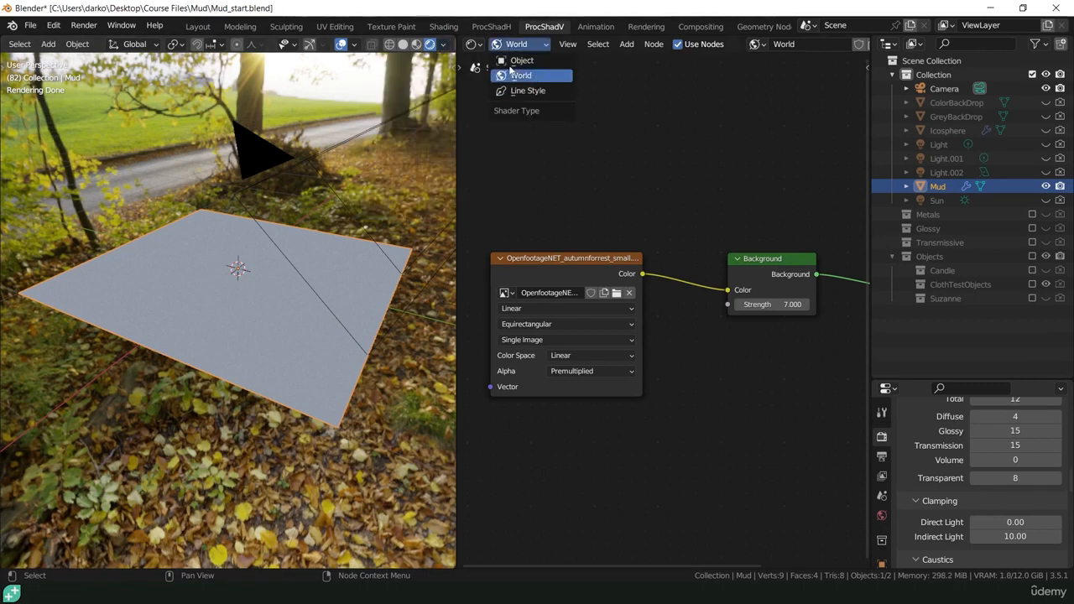
pyautogui.click(521, 60)
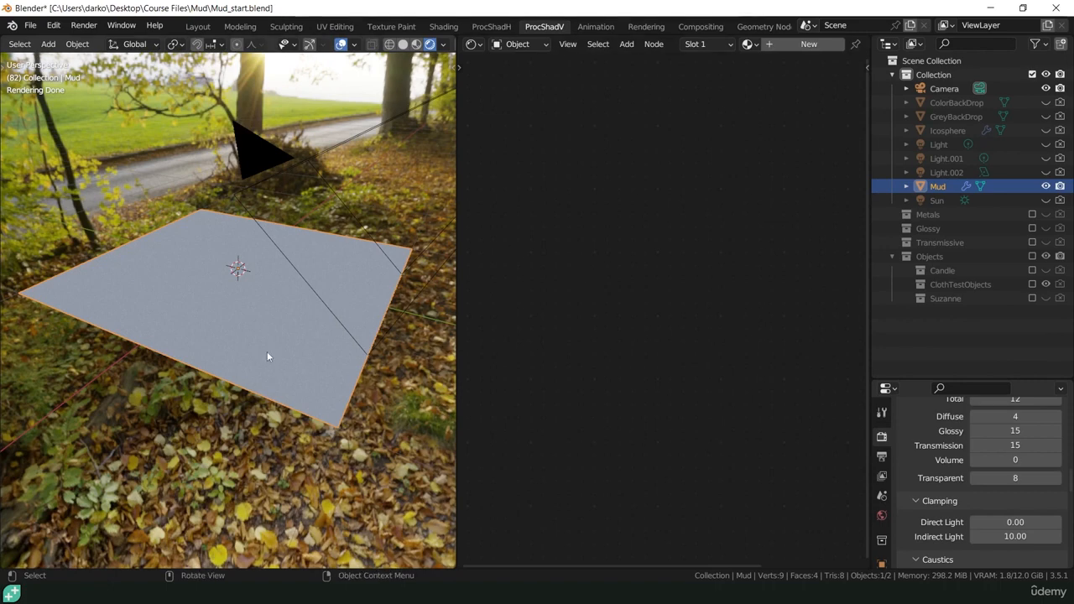
pyautogui.moveTo(269, 356); pyautogui.dragTo(280, 353, button='middle')
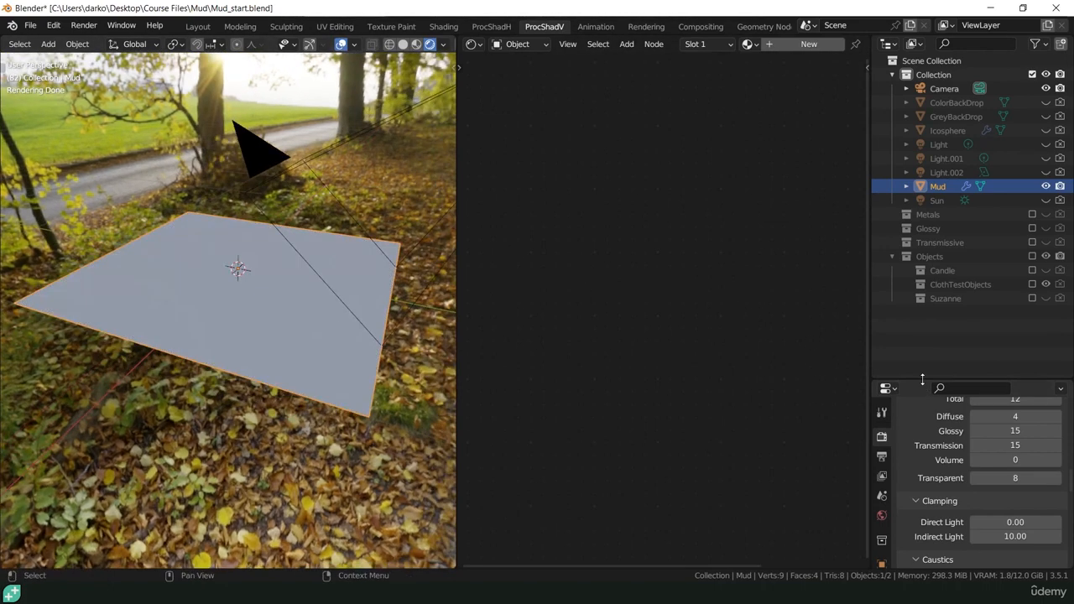
pyautogui.moveTo(923, 380); pyautogui.dragTo(916, 114)
pyautogui.click(881, 318)
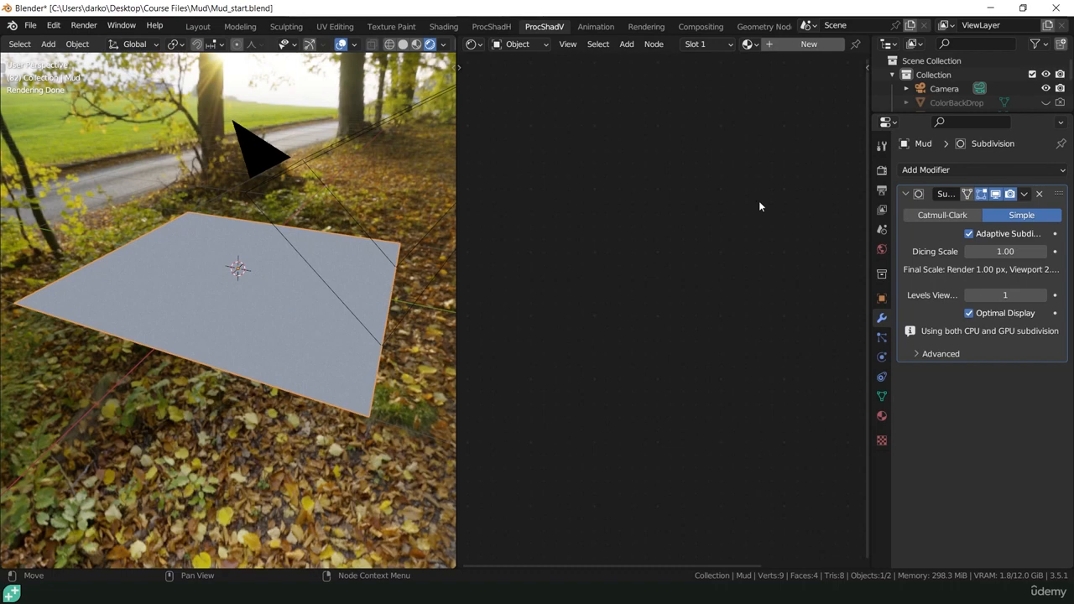
# Step: Create a new material on the plane, name it Mud, and frame its nodes
pyautogui.click(835, 44)
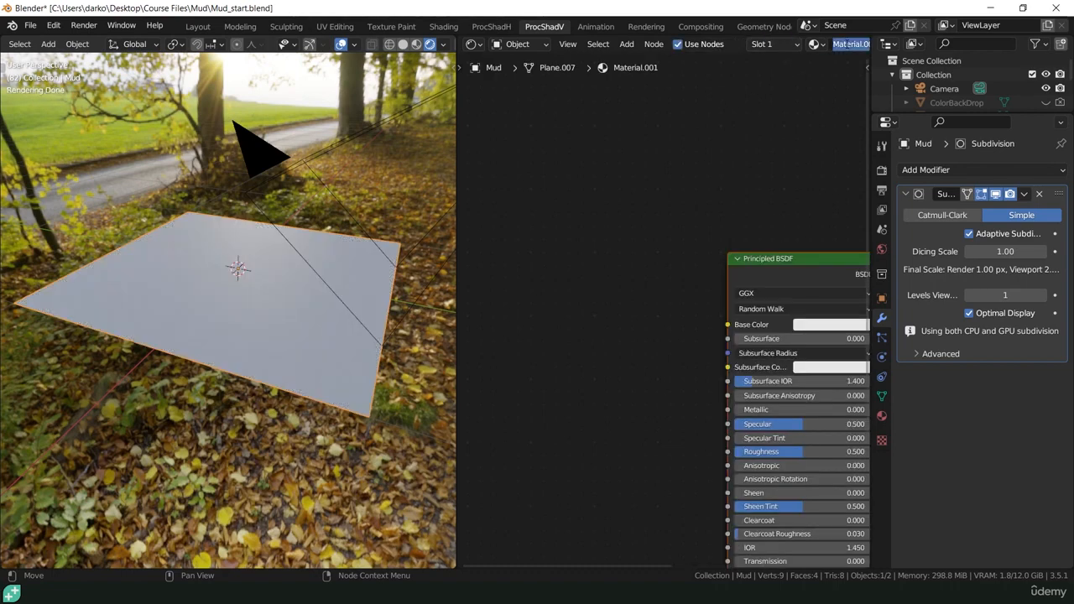
pyautogui.write('M')
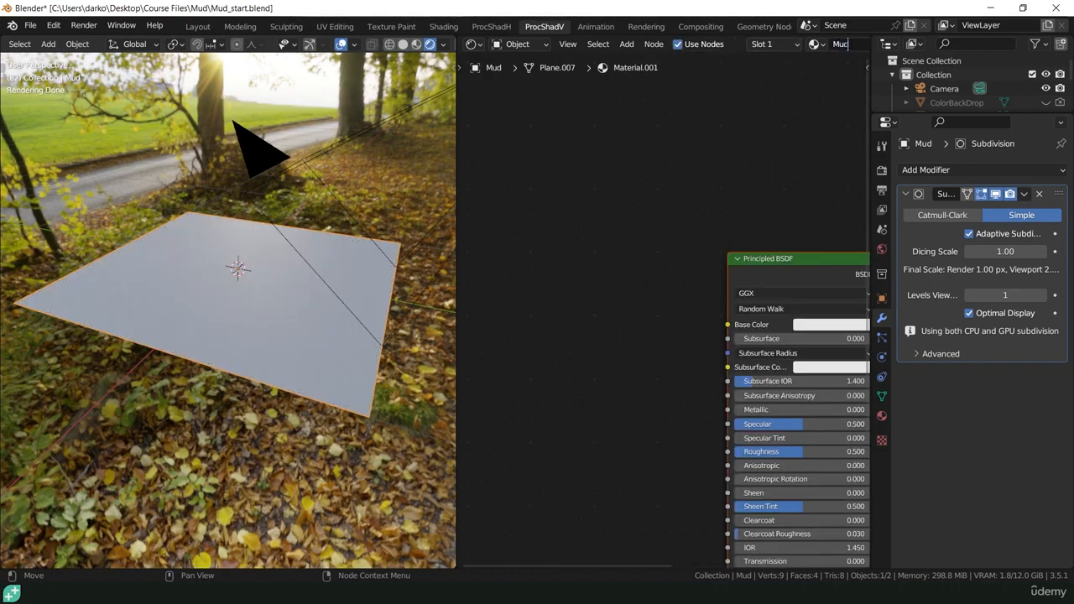
pyautogui.write('ud')
pyautogui.press('Return')
pyautogui.press('Home')
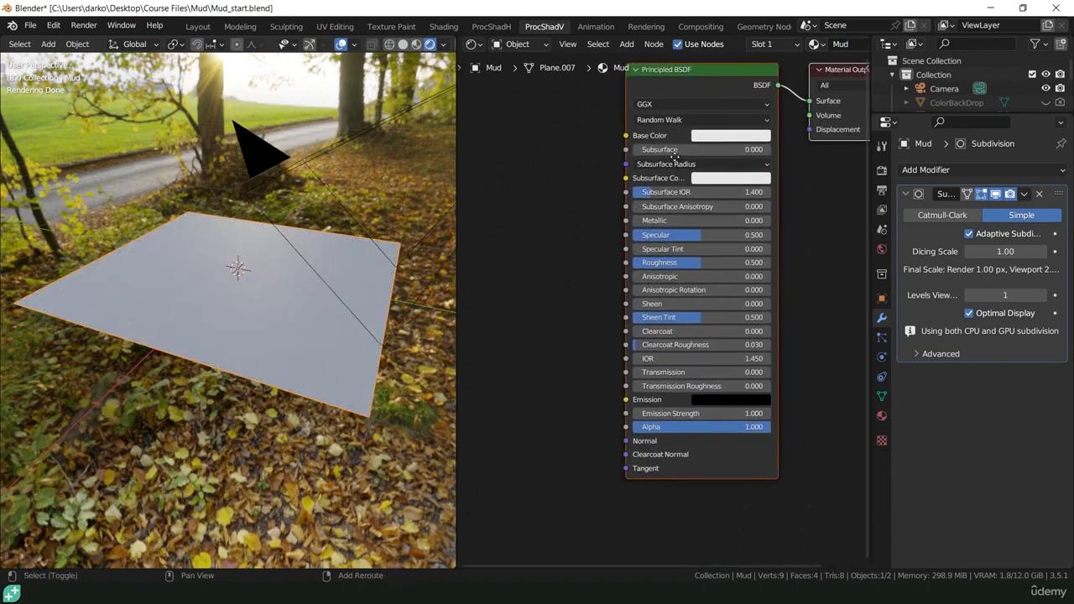
# Step: Set the Mud material's surface Displacement method to Displacement Only
pyautogui.click(881, 417)
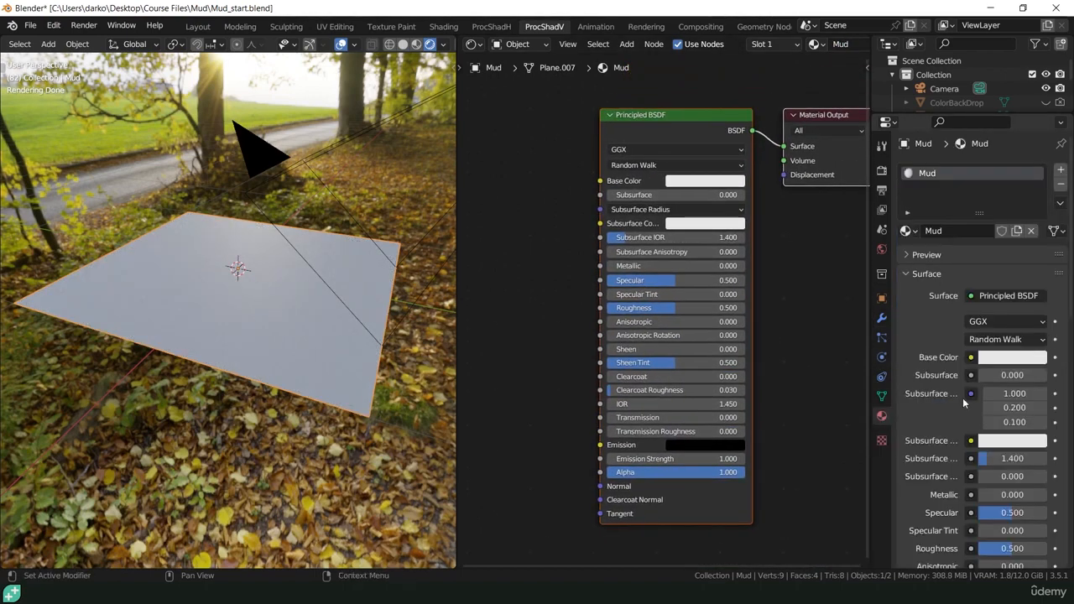
pyautogui.scroll(-4, 968, 369)
pyautogui.moveTo(1070, 201); pyautogui.dragTo(1070, 386)
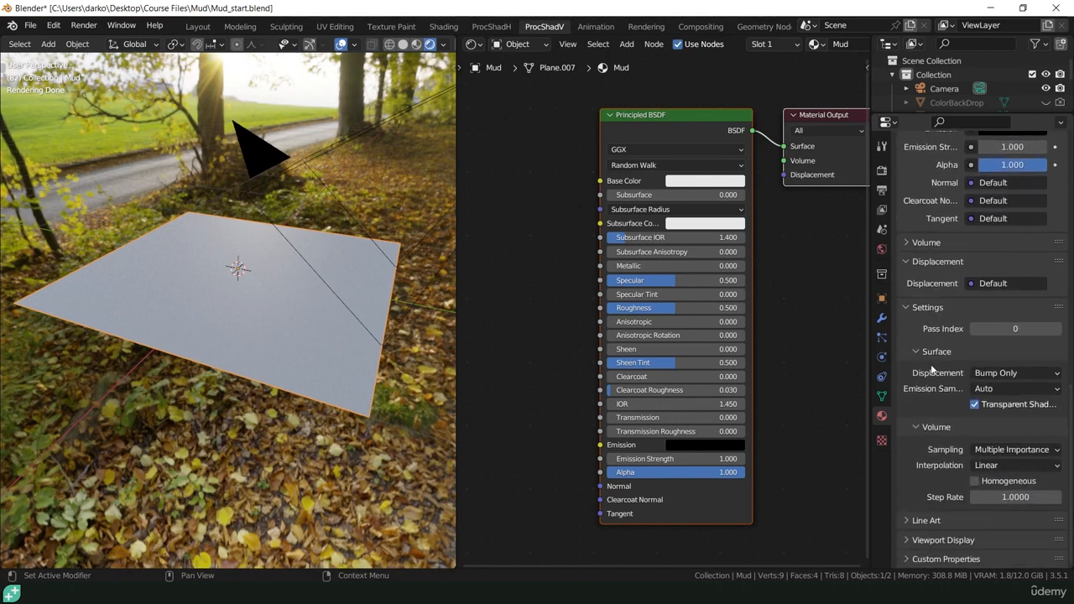
pyautogui.click(974, 379)
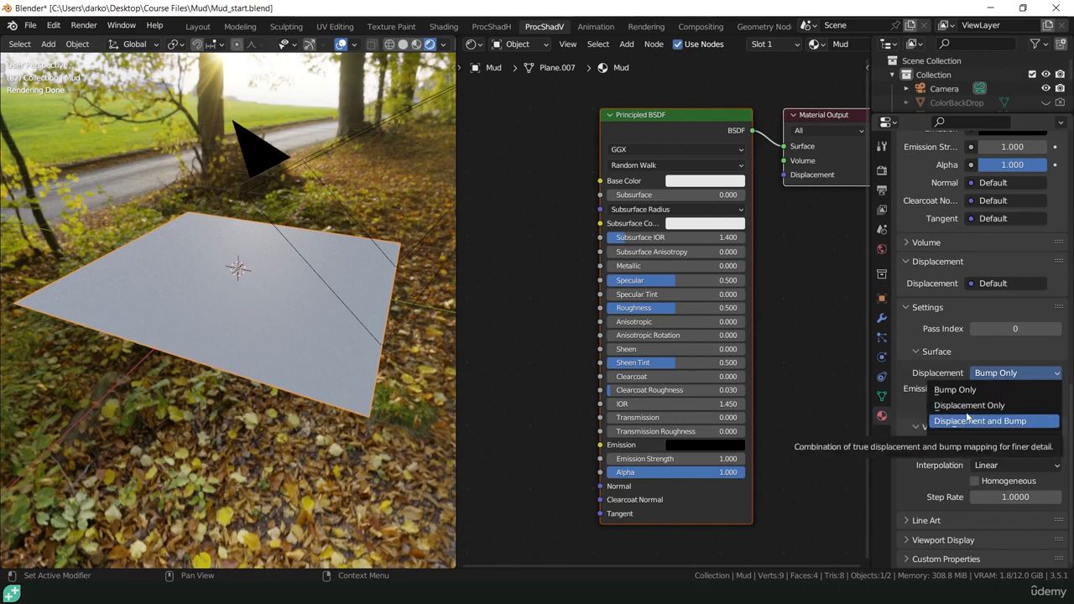
pyautogui.click(969, 406)
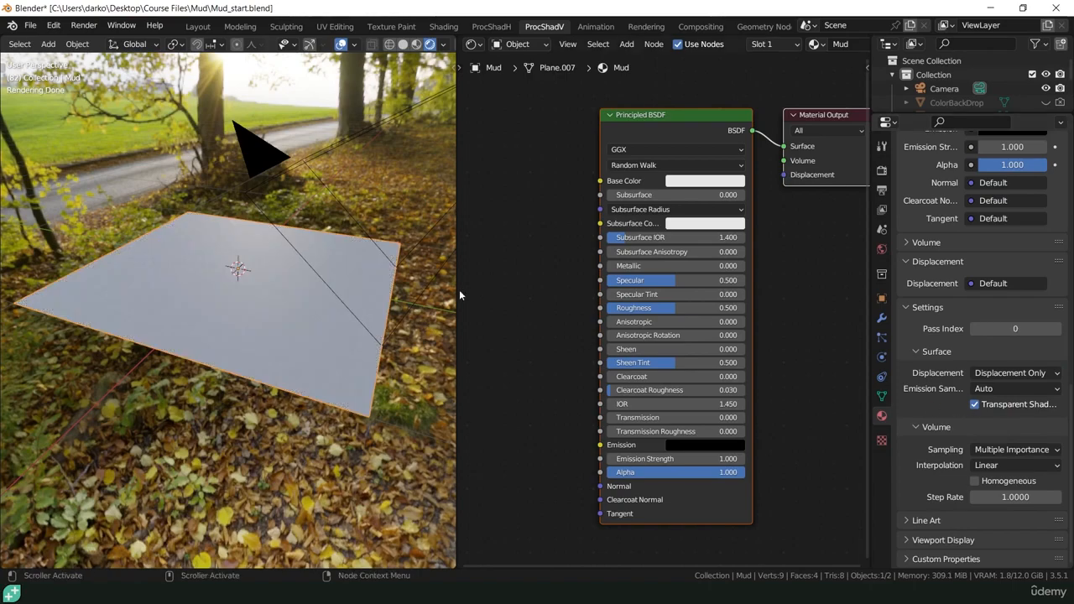
# Step: Widen the shader editor at the expense of the 3D viewport and Properties editor, leaving free space ahead of the Principled BSDF
pyautogui.moveTo(345, 276); pyautogui.dragTo(357, 297, button='middle')
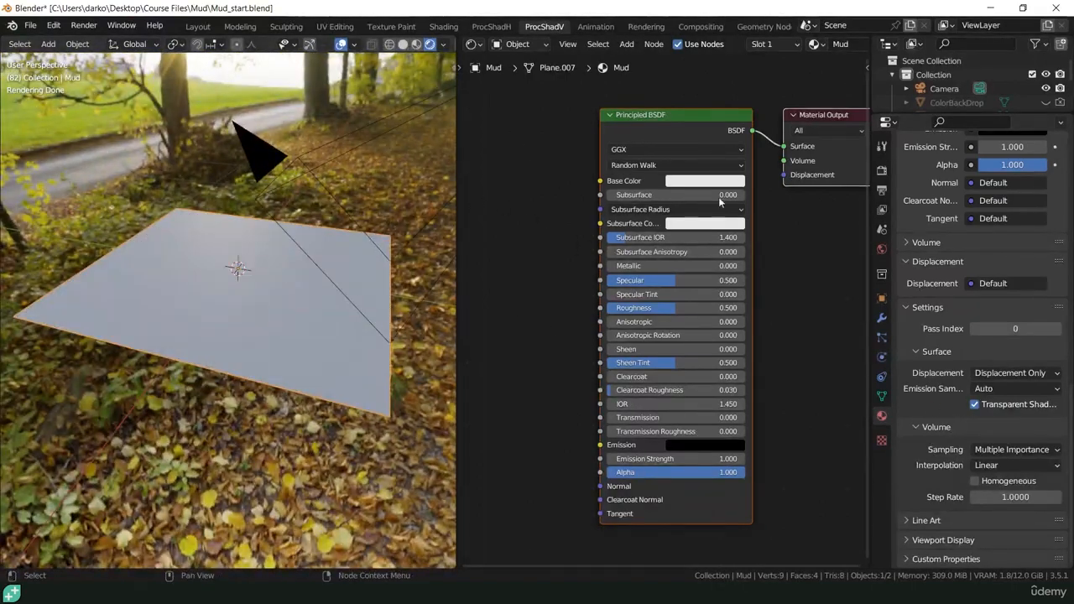
pyautogui.moveTo(457, 262); pyautogui.dragTo(308, 262)
pyautogui.scroll(-2, 601, 262)
pyautogui.keyDown('shift'); pyautogui.moveTo(601, 262); pyautogui.dragTo(643, 253, button='middle'); pyautogui.keyUp('shift')
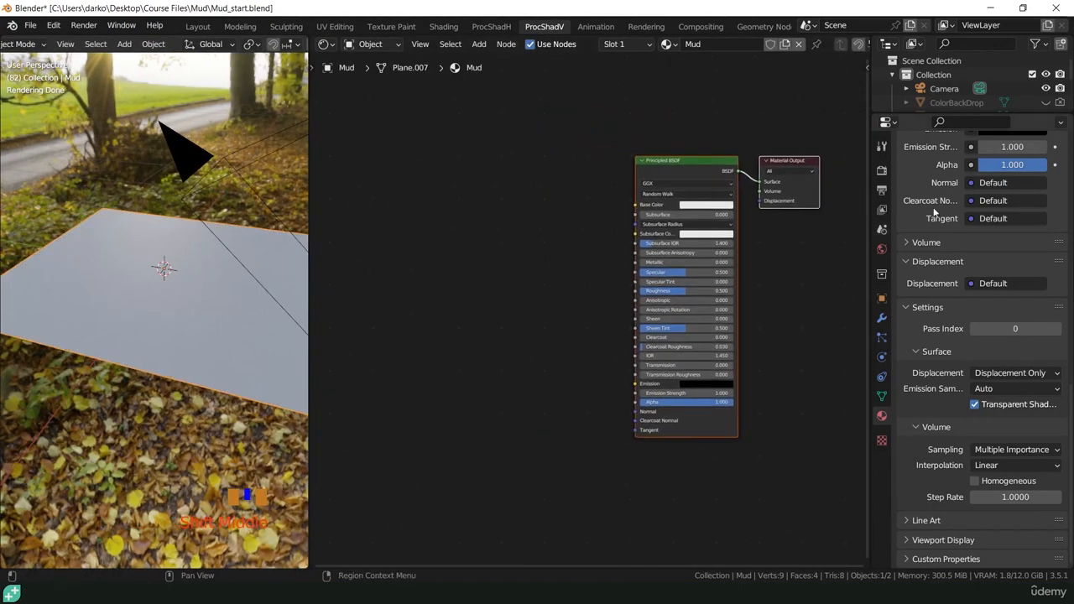
pyautogui.moveTo(868, 206); pyautogui.dragTo(1000, 207)
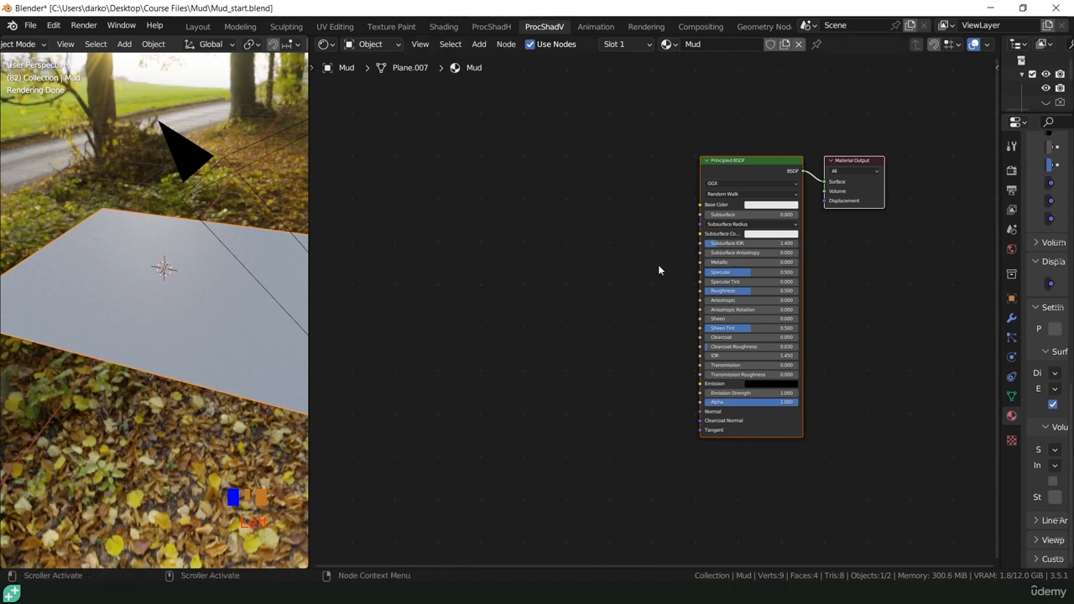
pyautogui.moveTo(660, 268); pyautogui.dragTo(750, 270, button='middle')
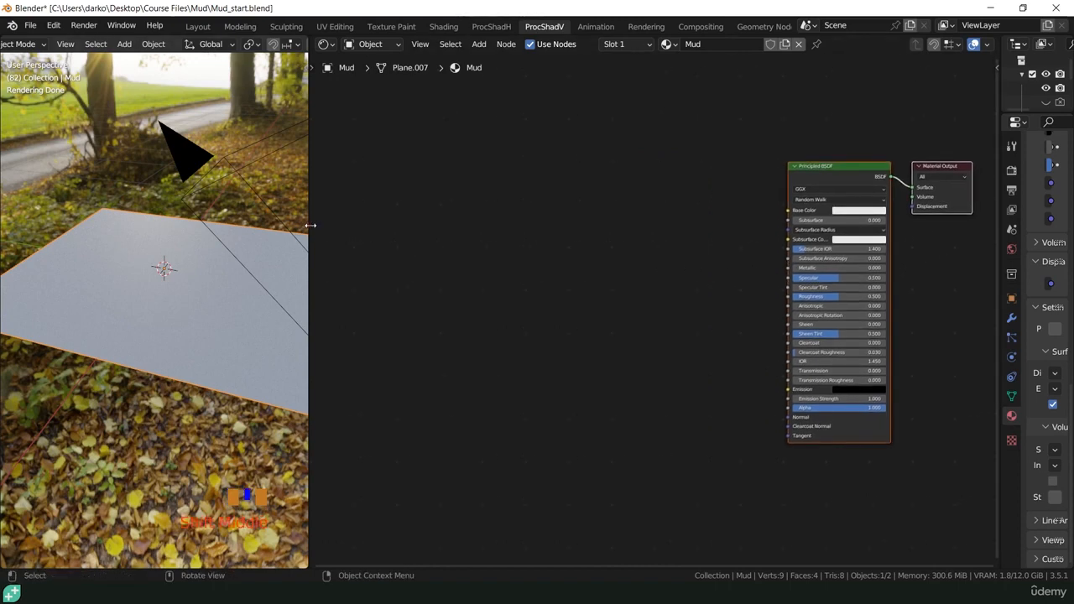
pyautogui.moveTo(311, 225); pyautogui.dragTo(393, 223)
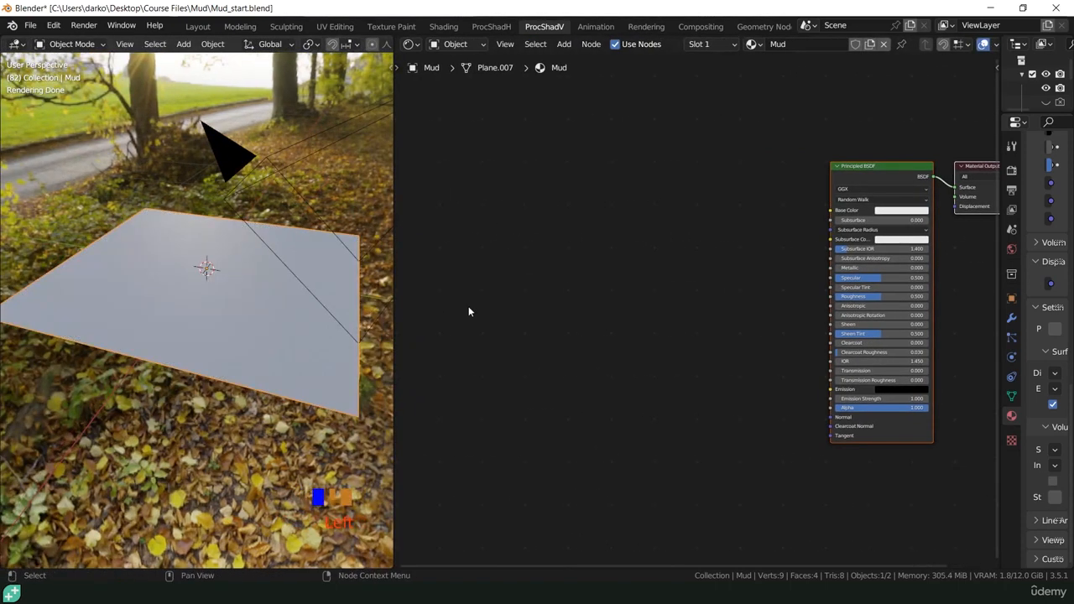
pyautogui.click(470, 306)
pyautogui.moveTo(479, 229); pyautogui.dragTo(495, 256, button='middle')
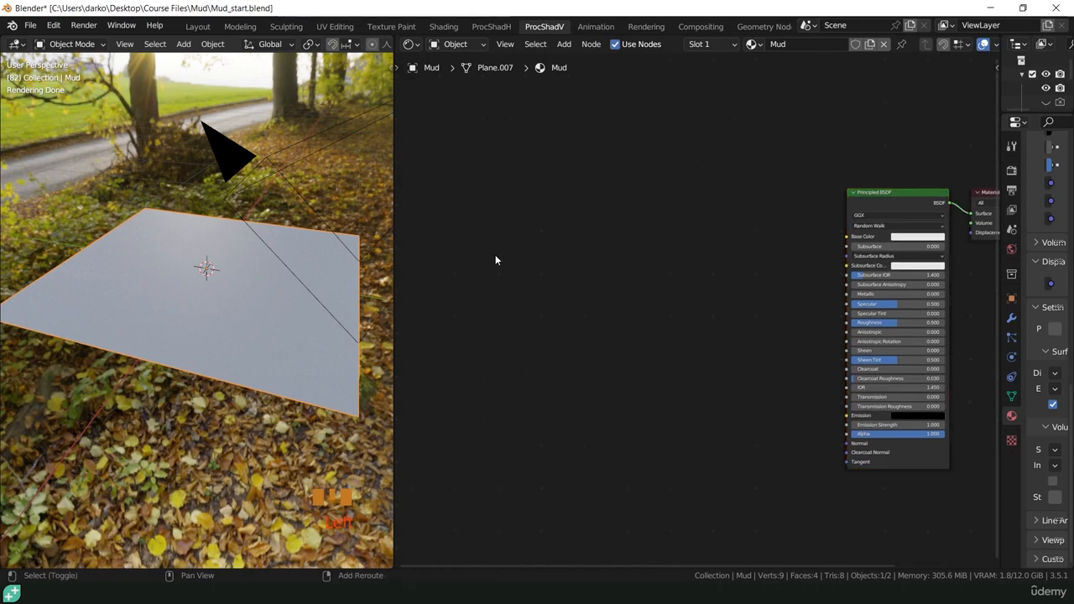
# Step: Add a Noise Texture node to the Mud material with connected Texture Coordinate and Mapping nodes
pyautogui.hotkey('shift', 'a')
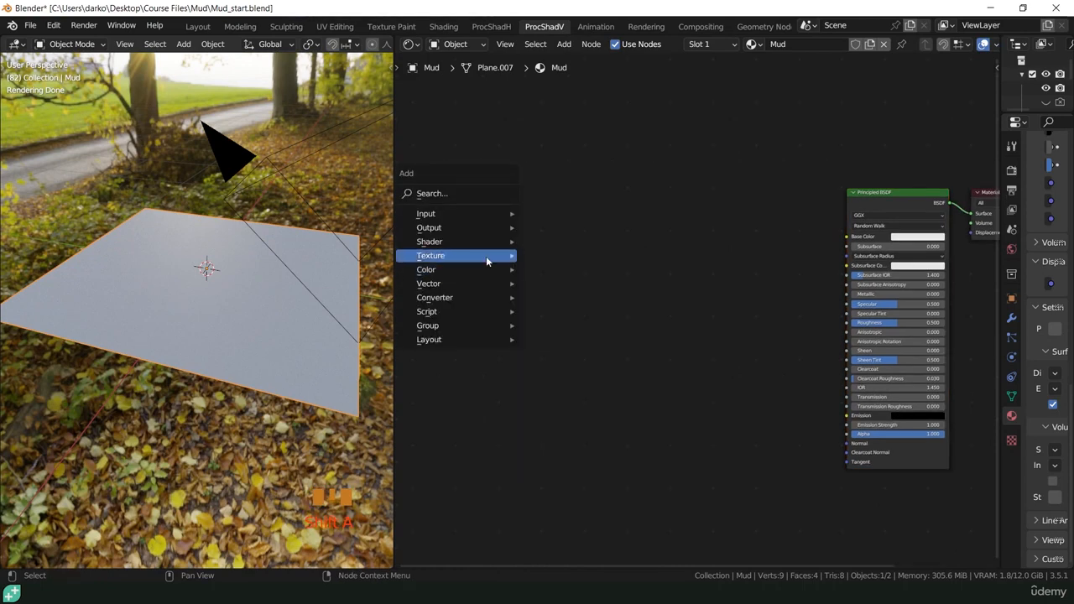
pyautogui.click(567, 400)
pyautogui.click(570, 262)
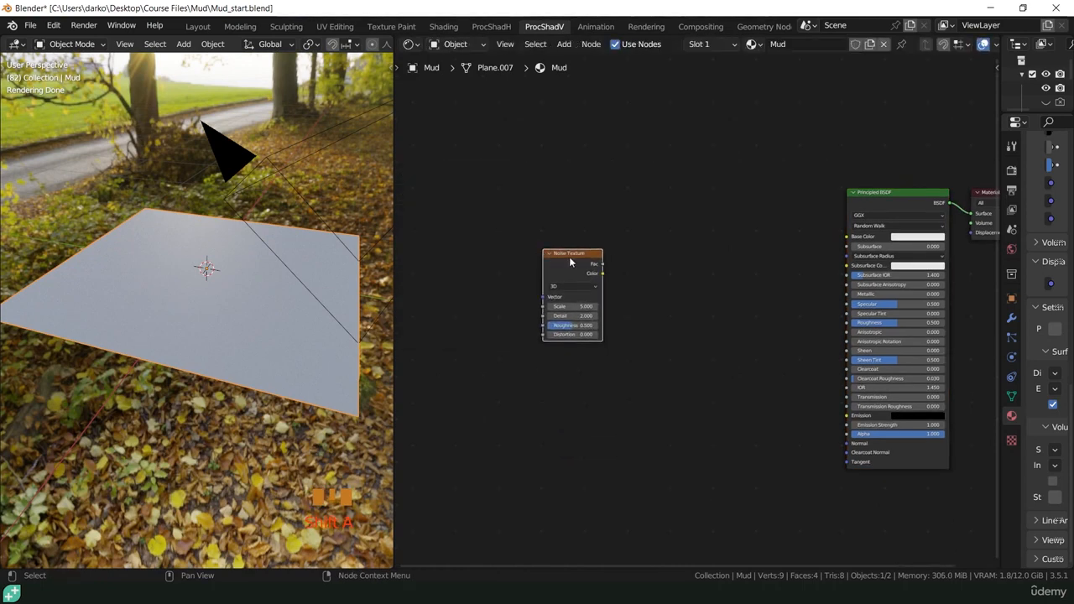
pyautogui.hotkey('ctrl', 't')
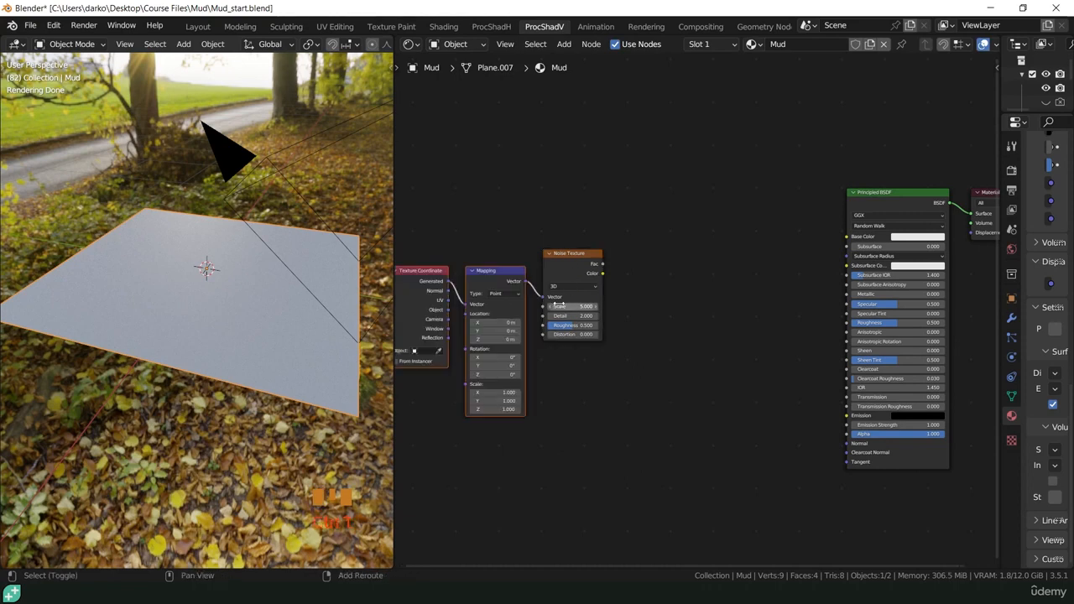
# Step: Delete the Mapping node, feed the Texture Coordinate's Object output into the Noise Texture's Vector, and place the two nodes side by side
pyautogui.keyDown('shift'); pyautogui.moveTo(558, 303); pyautogui.dragTo(623, 282, button='middle'); pyautogui.keyUp('shift')
pyautogui.scroll(4, 593, 289)
pyautogui.click(557, 239)
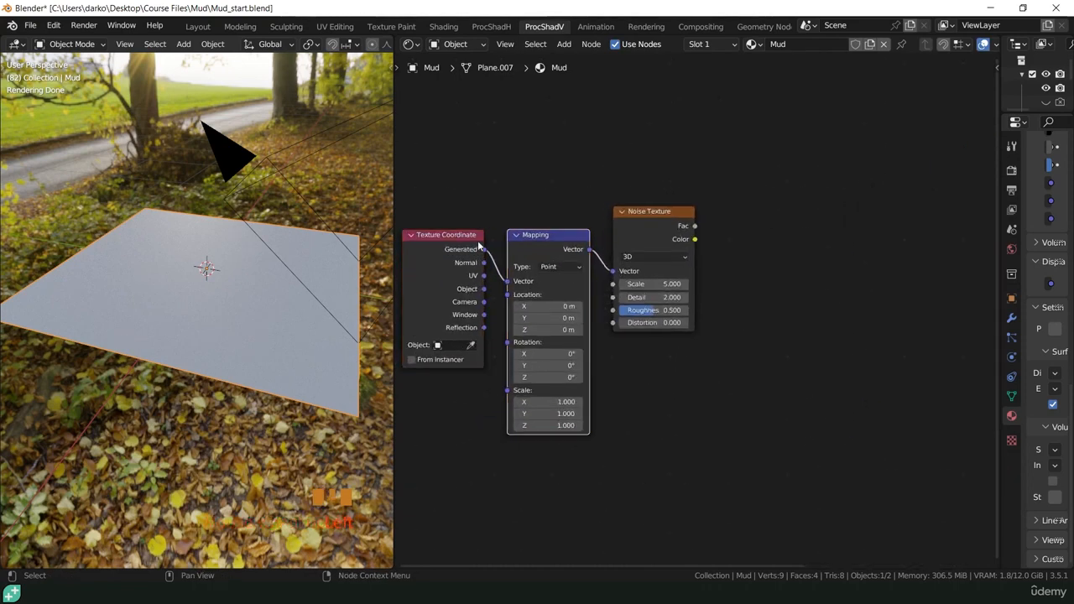
pyautogui.press('x')
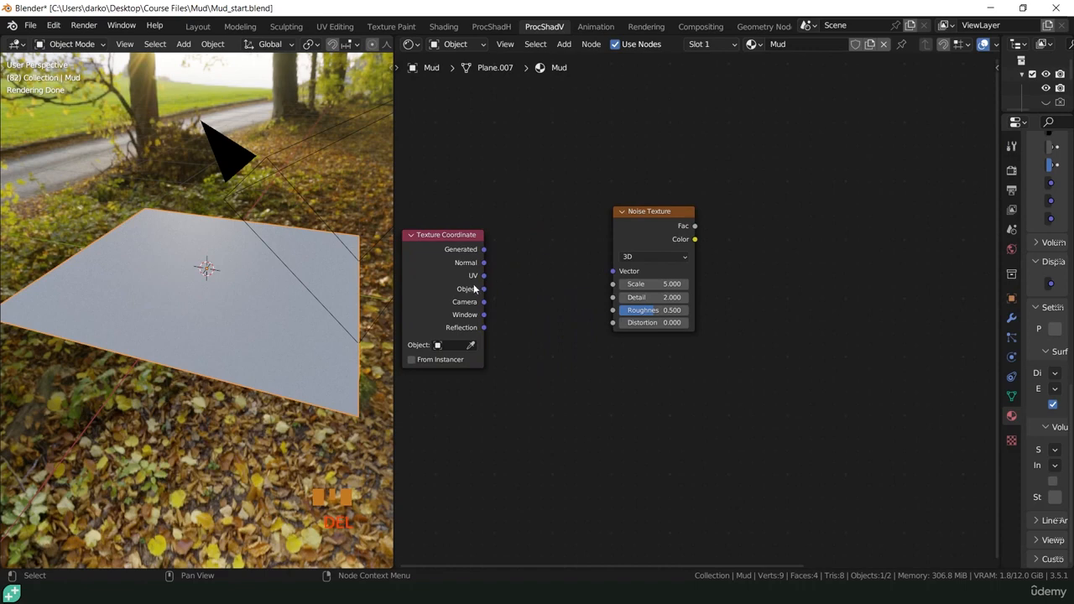
pyautogui.moveTo(483, 288); pyautogui.dragTo(612, 271)
pyautogui.moveTo(637, 229); pyautogui.dragTo(546, 248)
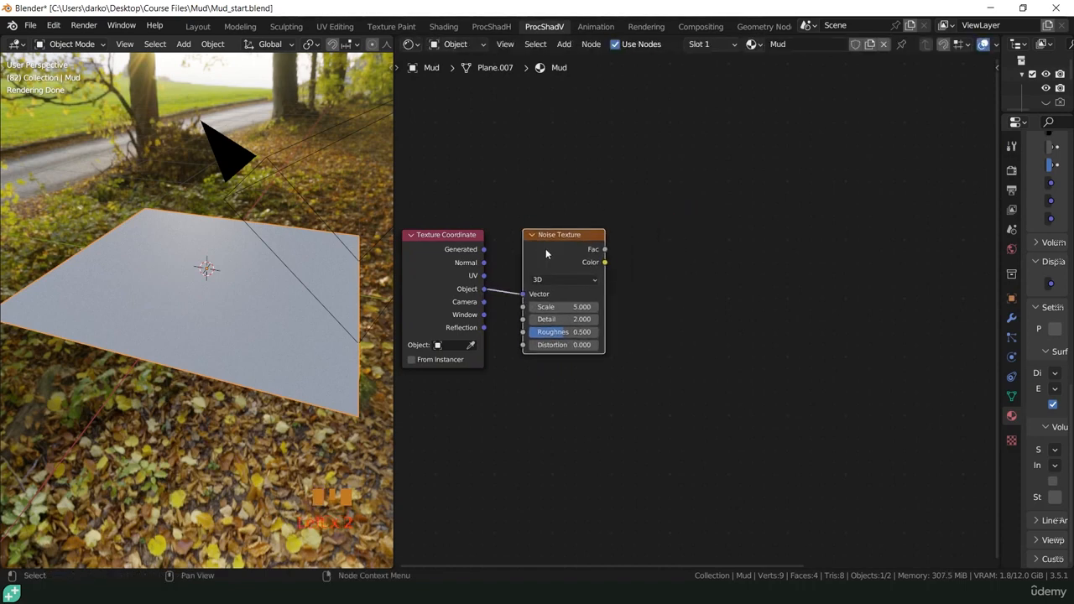
# Step: Preview the Noise Texture directly on the plane and examine its pattern from above and from the side
pyautogui.keyDown('ctrl'); pyautogui.keyDown('shift'); pyautogui.click(571, 238); pyautogui.keyUp('shift'); pyautogui.keyUp('ctrl')
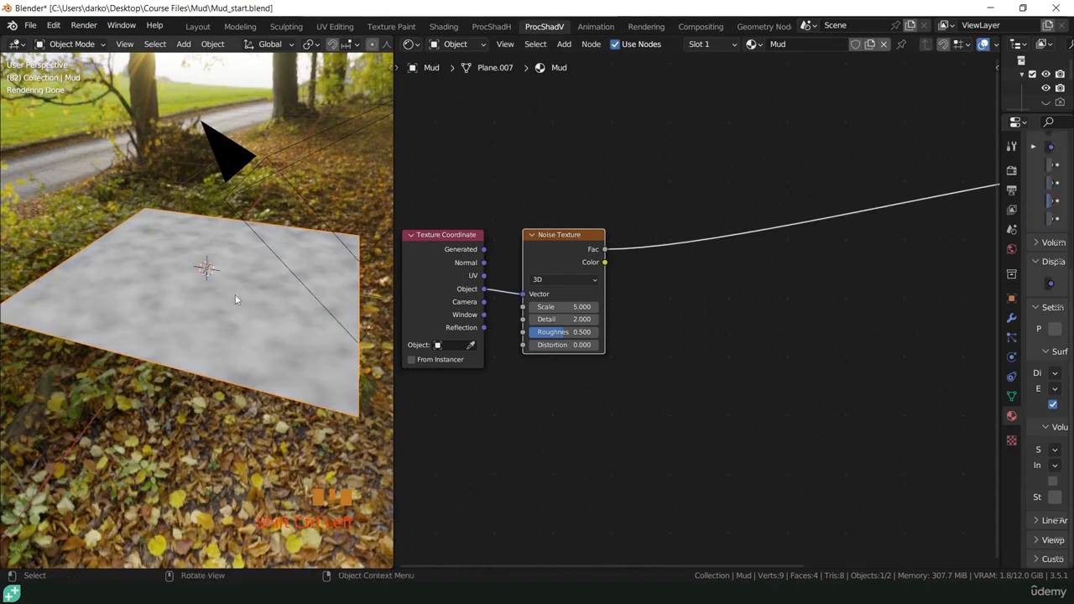
pyautogui.moveTo(229, 288)
pyautogui.mouseDown(button='middle')
pyautogui.moveTo(223, 342)
pyautogui.moveTo(216, 300)
pyautogui.mouseUp(button='middle')
pyautogui.scroll(2, 226, 335)
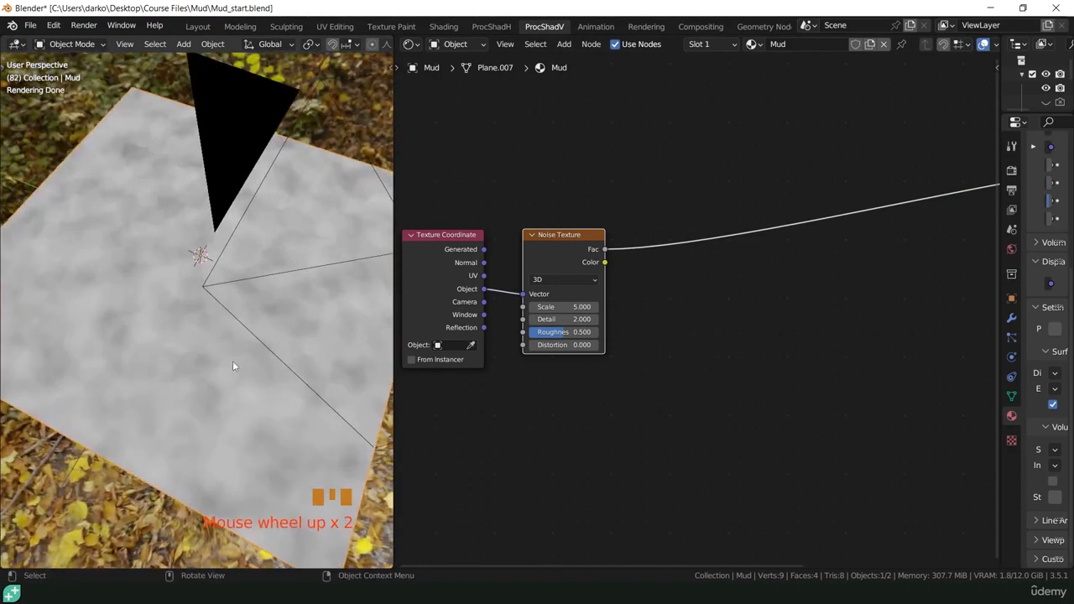
pyautogui.moveTo(232, 361); pyautogui.dragTo(249, 312, button='middle')
pyautogui.scroll(-2, 338, 334)
pyautogui.scroll(-3, 537, 340)
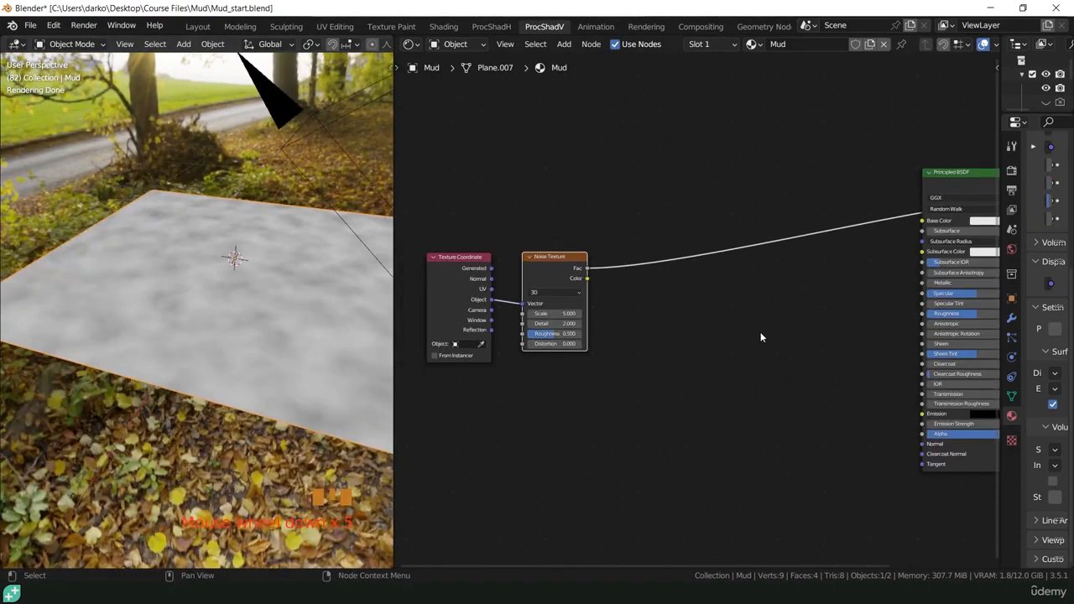
# Step: Connect the noise's Fac to Base Color, restore the Principled BSDF as the output surface, and move the shader higher to free space beneath
pyautogui.keyDown('shift'); pyautogui.moveTo(753, 326); pyautogui.dragTo(582, 308, button='middle'); pyautogui.keyUp('shift')
pyautogui.scroll(-1, 632, 302)
pyautogui.moveTo(763, 161); pyautogui.dragTo(708, 68)
# Step: Add a Displacement node below the Principled BSDF, with the noise's Fac feeding Height and its output linked to the Material Output's Displacement
pyautogui.hotkey('shift', 'a')
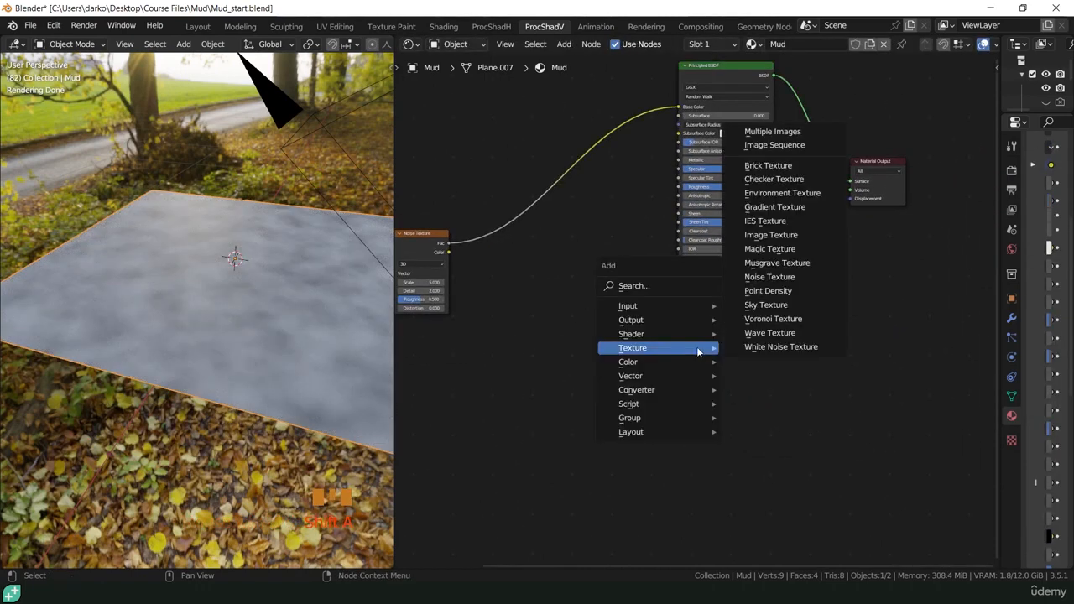
pyautogui.moveTo(648, 381)
pyautogui.click(749, 390)
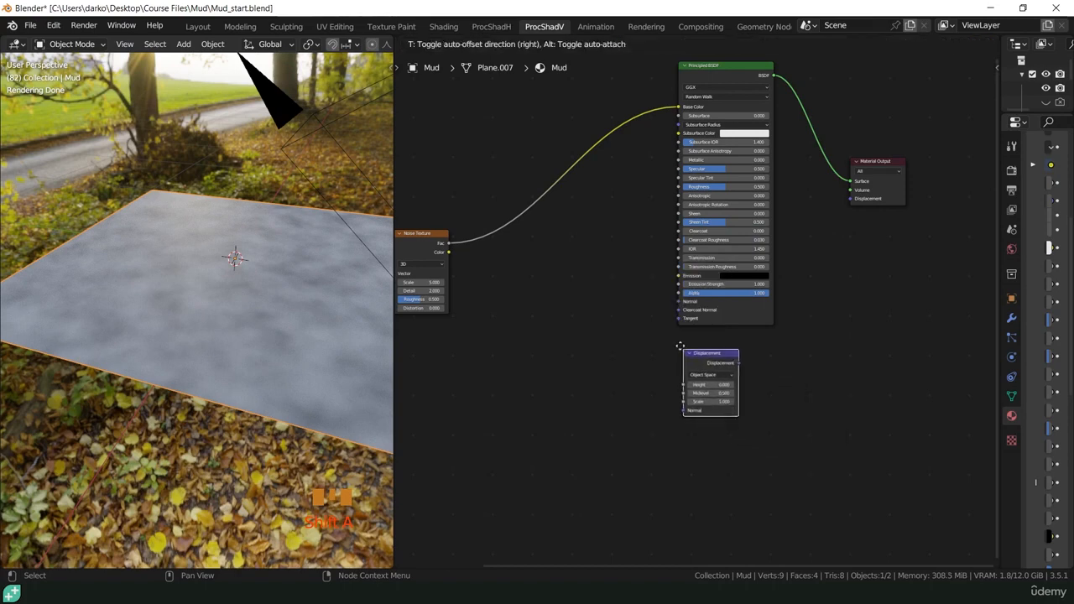
pyautogui.click(738, 373)
pyautogui.moveTo(732, 349); pyautogui.dragTo(850, 199)
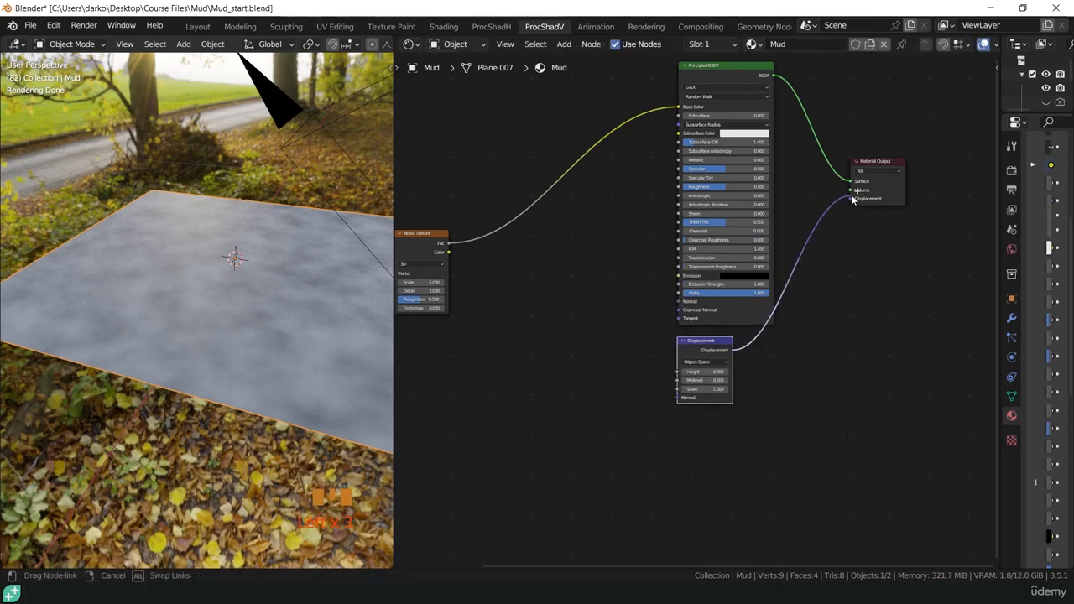
pyautogui.keyDown('shift'); pyautogui.moveTo(589, 325); pyautogui.dragTo(653, 325, button='middle'); pyautogui.keyUp('shift')
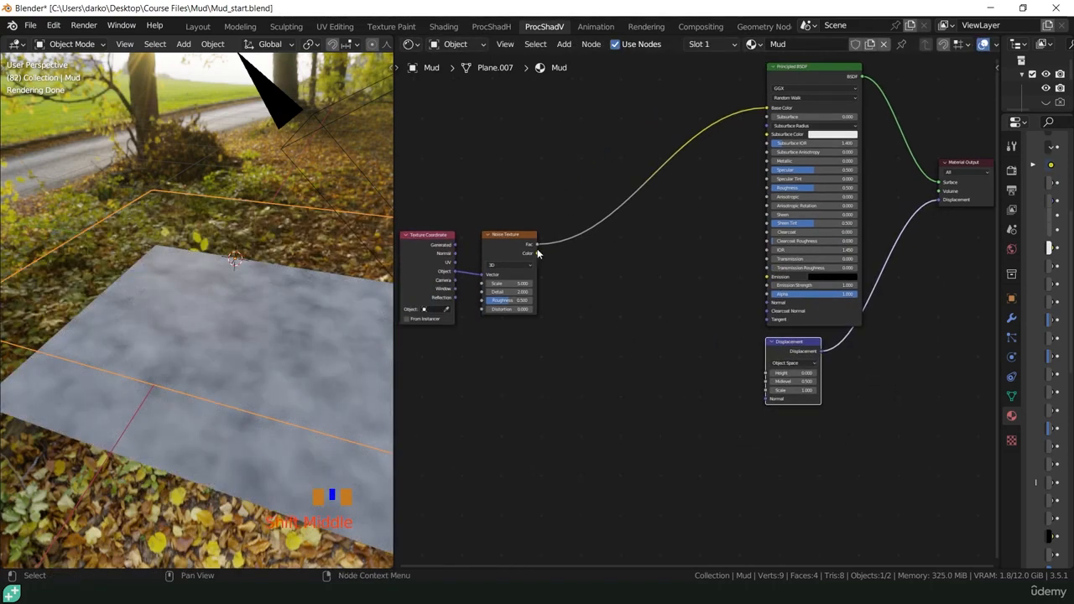
pyautogui.moveTo(537, 244); pyautogui.dragTo(766, 373)
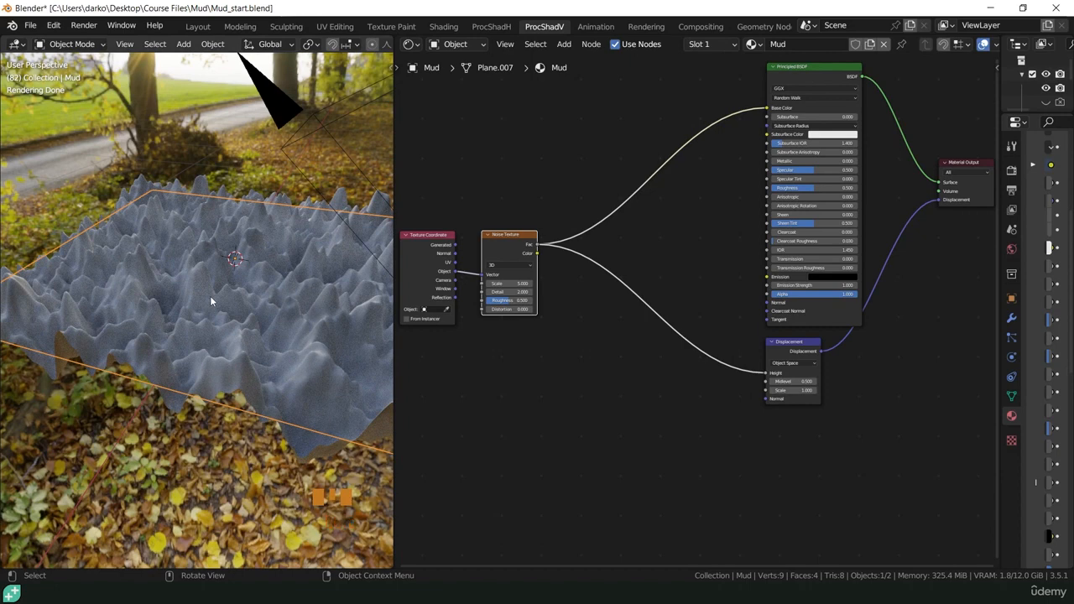
# Step: Set the Noise Texture's Scale to 1
pyautogui.scroll(1, 449, 306)
pyautogui.scroll(3, 277, 302)
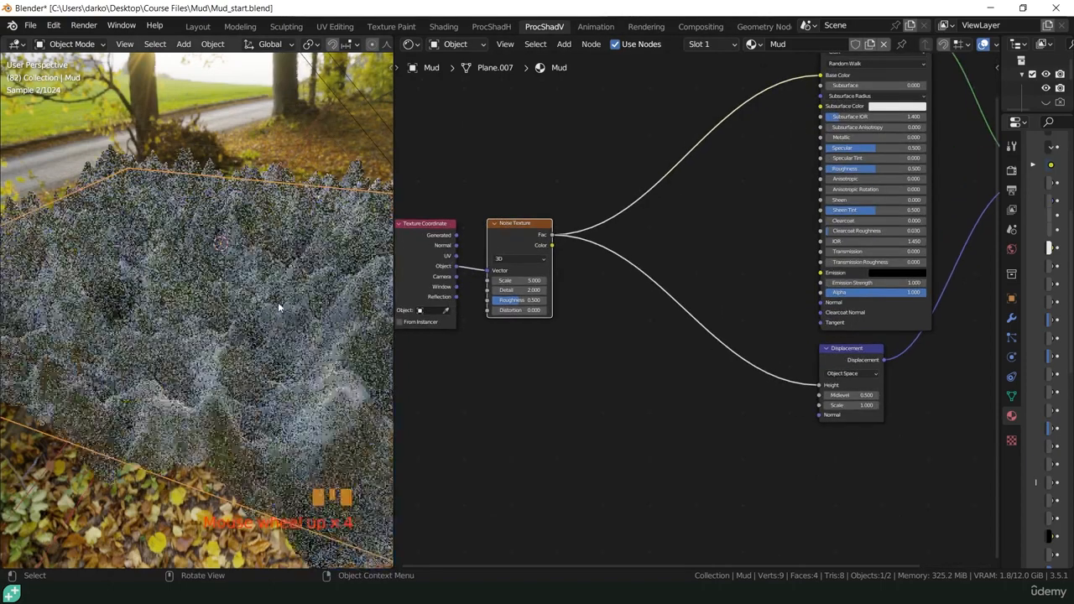
pyautogui.scroll(2, 531, 281)
pyautogui.click(534, 280)
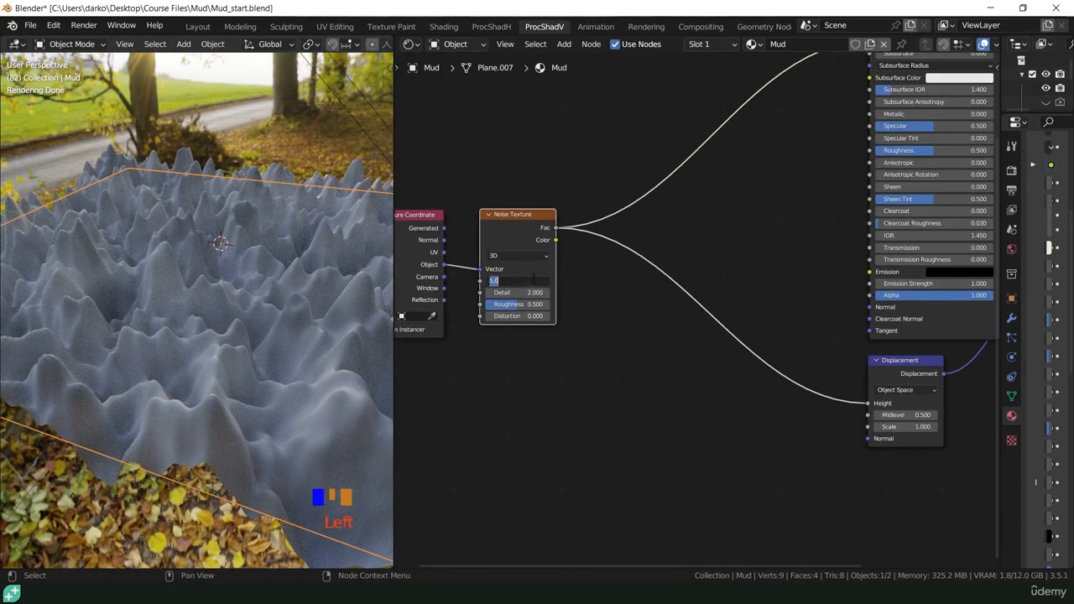
pyautogui.write('1')
pyautogui.press('Return')
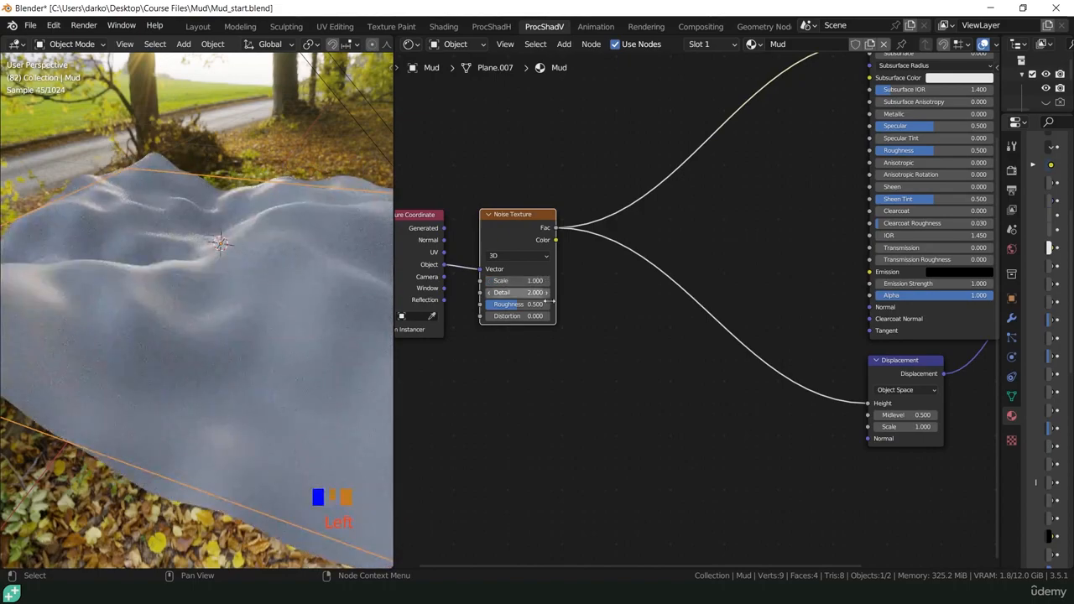
# Step: Set the Noise Texture's Detail to 5 and raise its Roughness to 0.733
pyautogui.moveTo(108, 285); pyautogui.dragTo(315, 269, button='middle')
pyautogui.scroll(2, 314, 269)
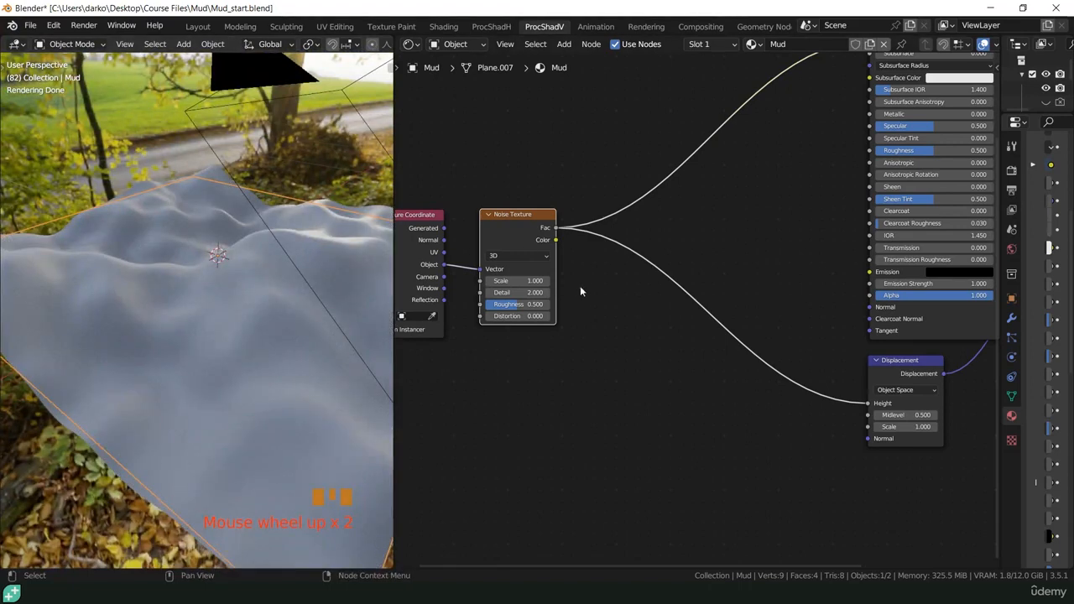
pyautogui.click(529, 292)
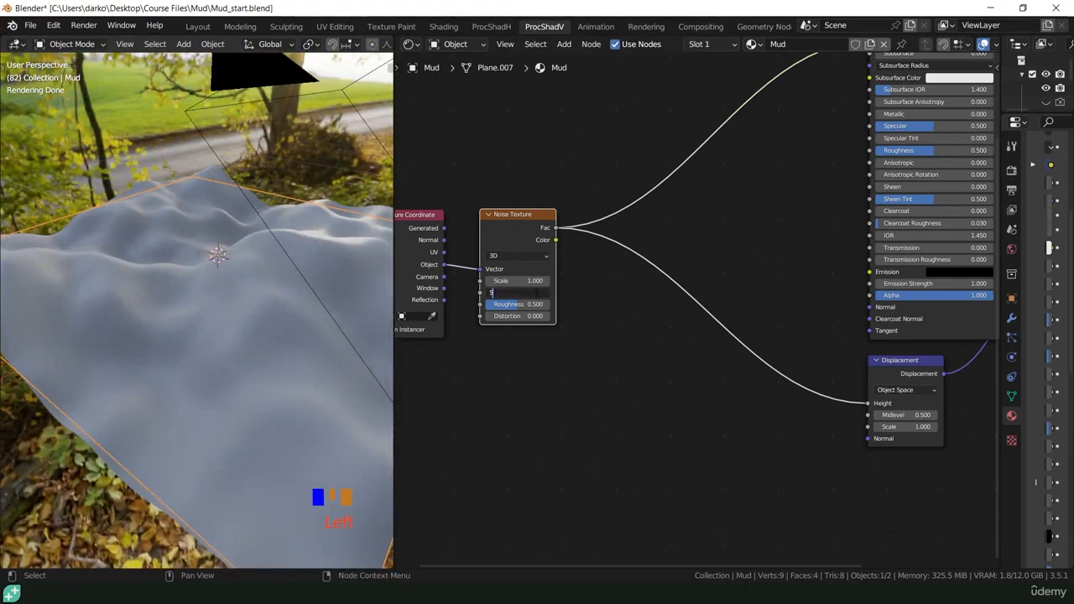
pyautogui.write('5')
pyautogui.press('Return')
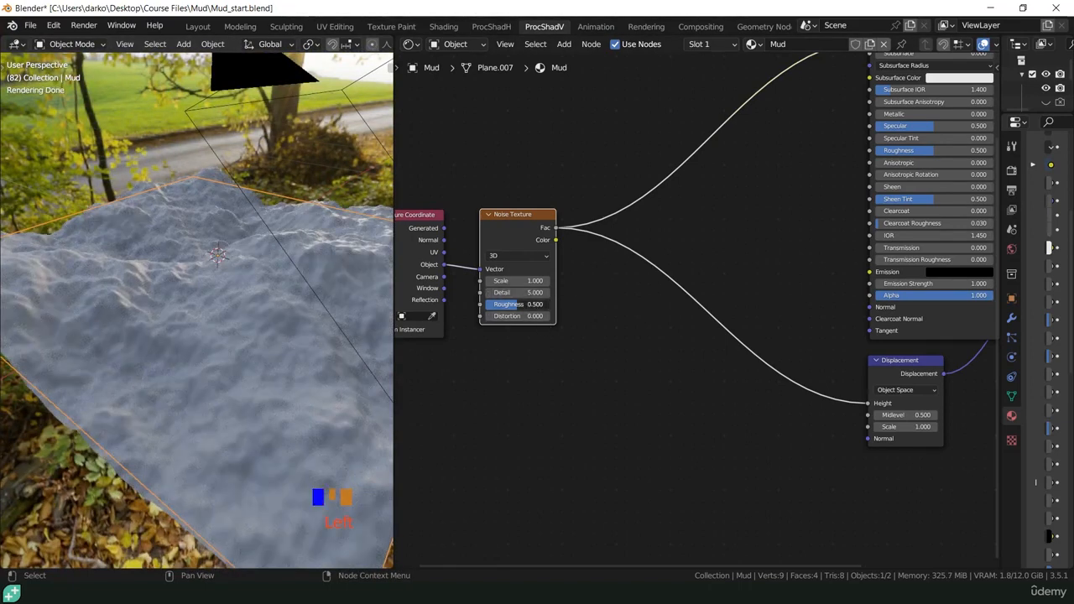
pyautogui.moveTo(519, 304); pyautogui.dragTo(560, 304)
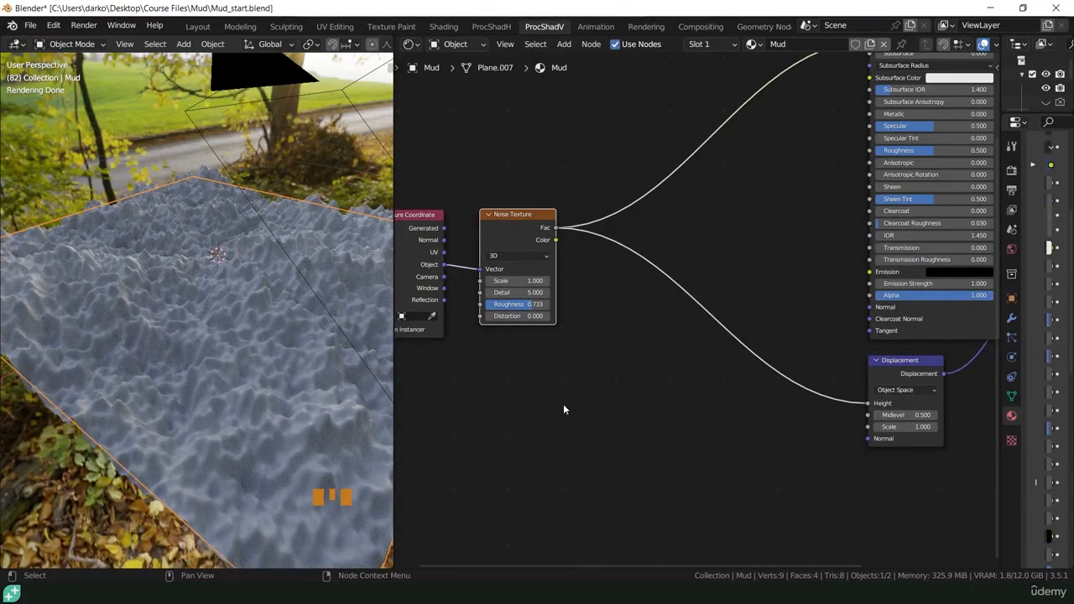
pyautogui.moveTo(290, 358); pyautogui.dragTo(342, 355, button='middle')
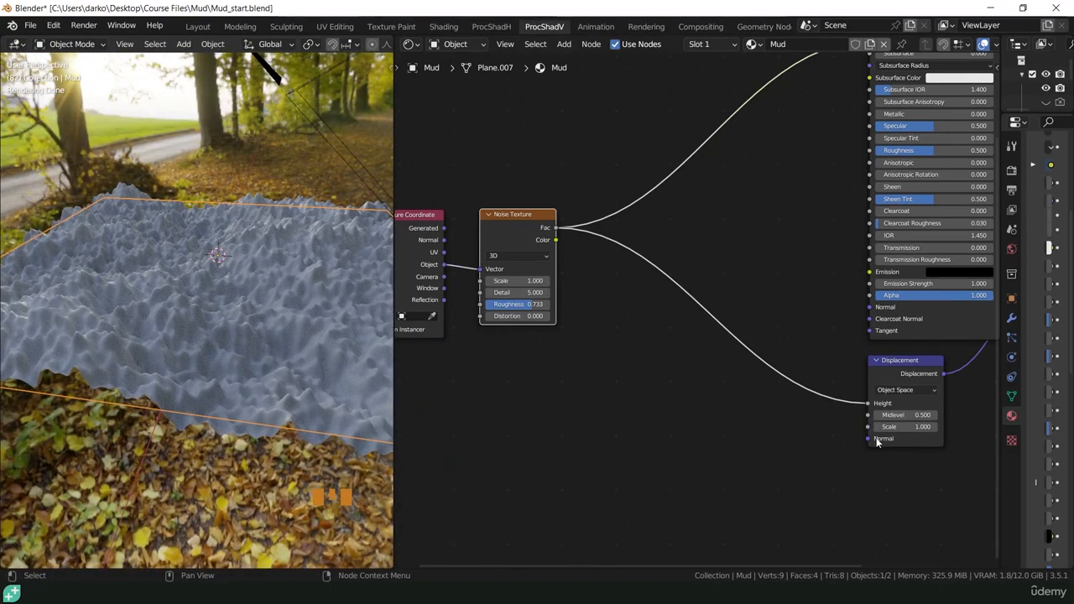
# Step: Duplicate the Noise Texture with its Vector link kept, place the copy below the original, and set the copy's Scale to 3
pyautogui.keyDown('shift'); pyautogui.moveTo(577, 367); pyautogui.dragTo(712, 372, button='middle'); pyautogui.keyUp('shift')
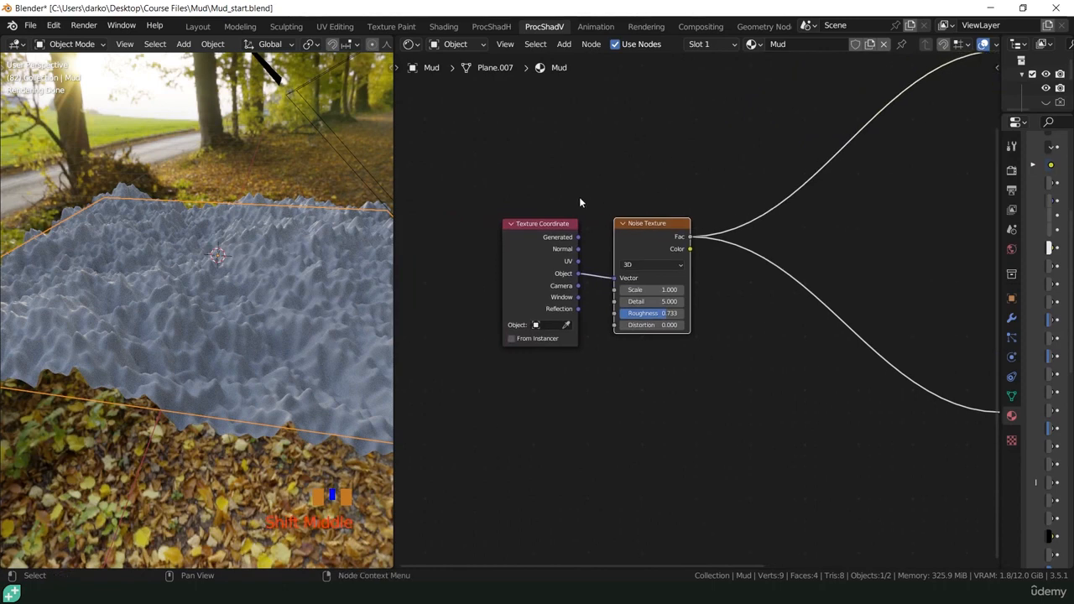
pyautogui.keyDown('shift'); pyautogui.moveTo(544, 243); pyautogui.dragTo(457, 267, button='middle'); pyautogui.keyUp('shift')
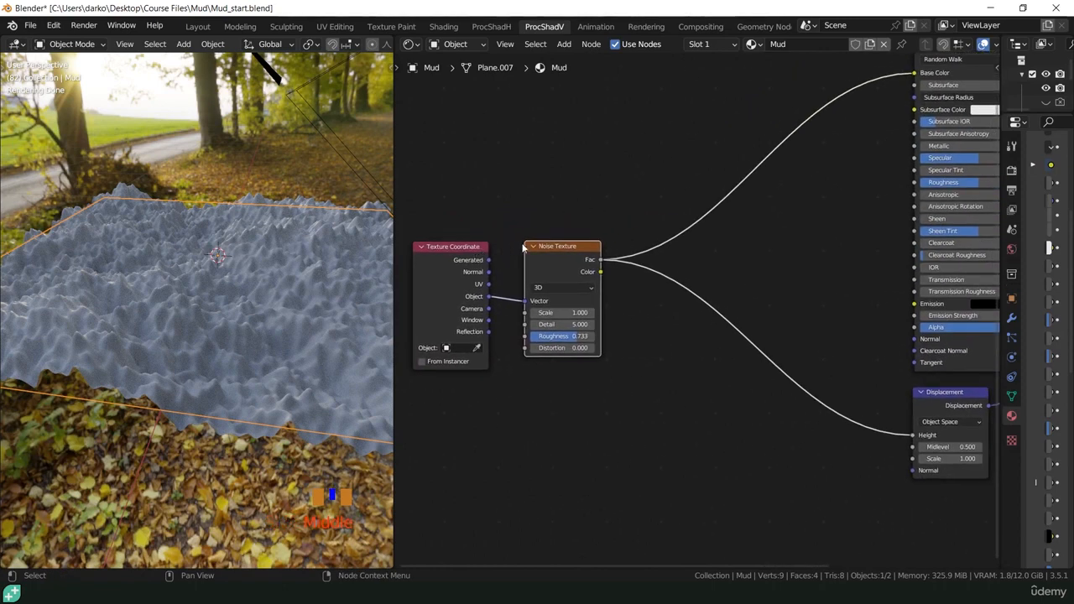
pyautogui.moveTo(546, 238); pyautogui.dragTo(546, 158)
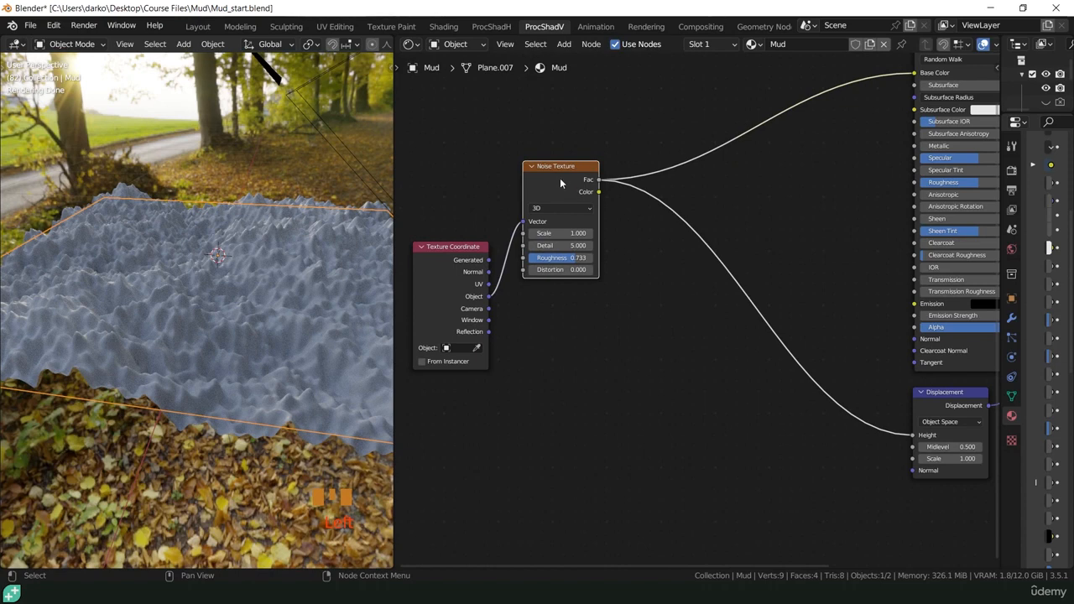
pyautogui.hotkey('ctrl', 'shift', 'd')
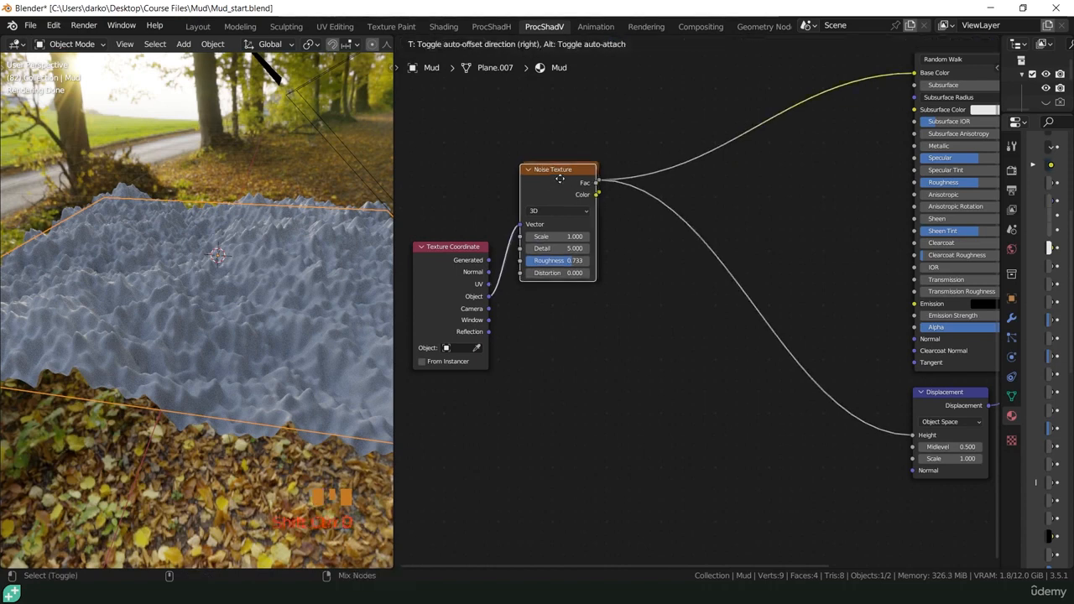
pyautogui.click(555, 307)
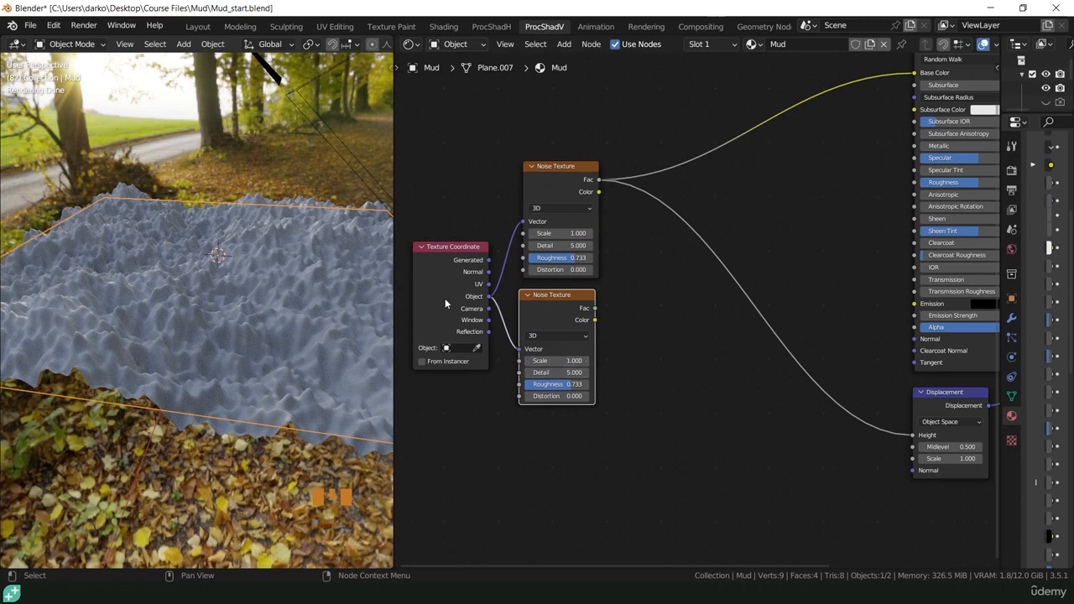
pyautogui.click(560, 361)
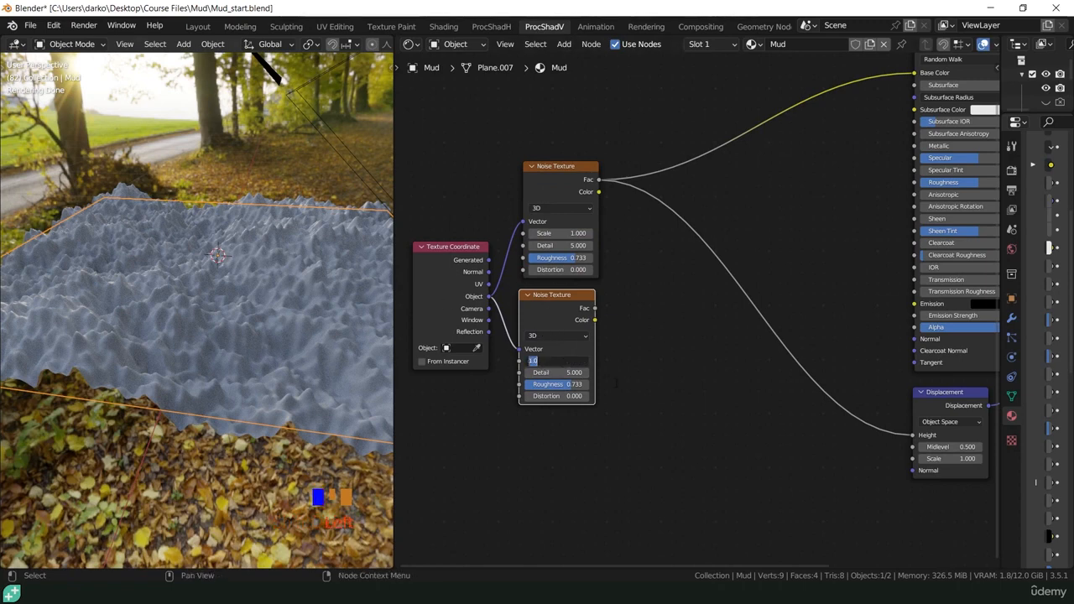
pyautogui.write('3')
pyautogui.press('Return')
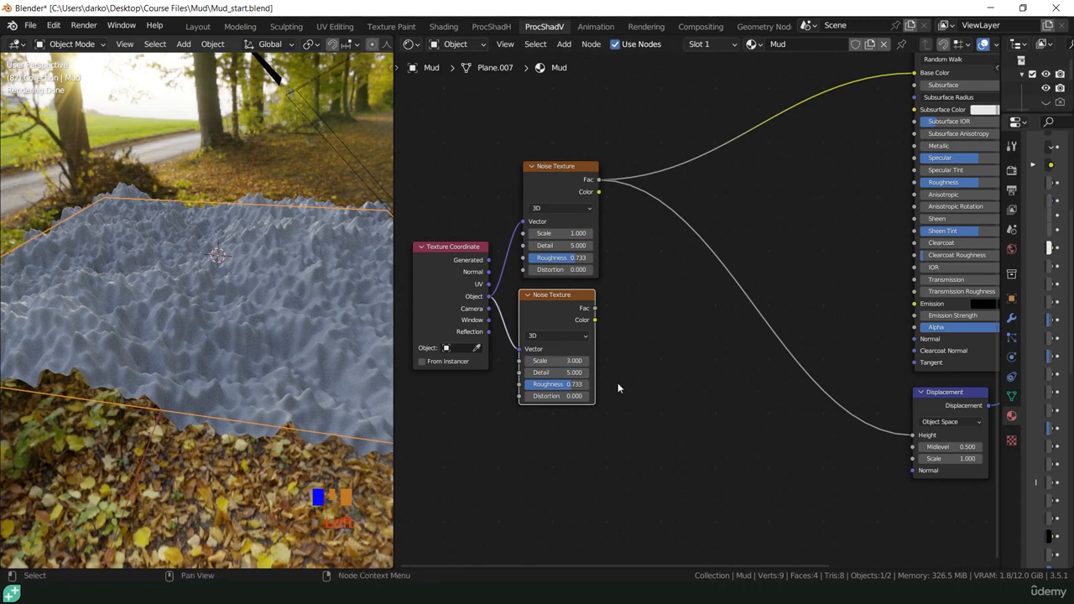
# Step: Preview the two Noise Textures in turn on the plane to compare their patterns
pyautogui.keyDown('ctrl'); pyautogui.keyDown('shift'); pyautogui.click(552, 307); pyautogui.keyUp('shift'); pyautogui.keyUp('ctrl')
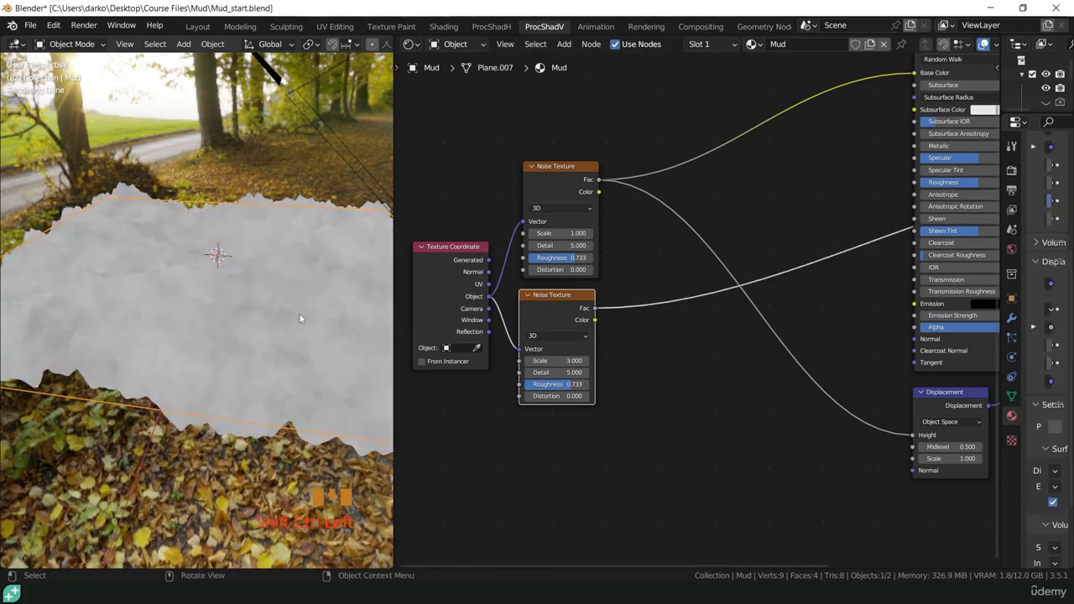
pyautogui.keyDown('ctrl'); pyautogui.keyDown('shift'); pyautogui.click(539, 185); pyautogui.keyUp('shift'); pyautogui.keyUp('ctrl')
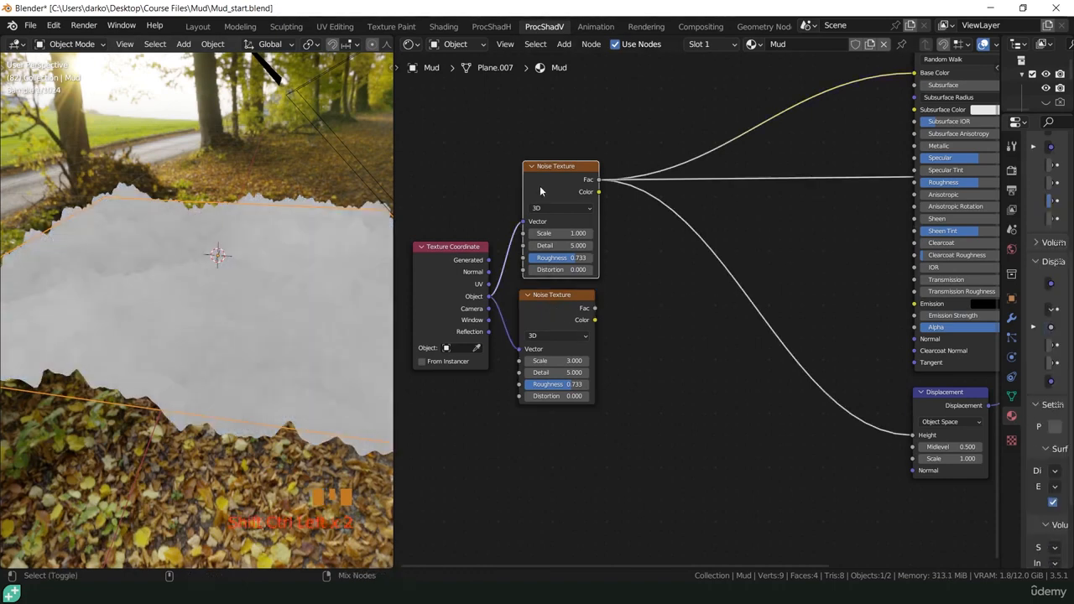
pyautogui.keyDown('ctrl'); pyautogui.keyDown('shift'); pyautogui.click(562, 301); pyautogui.keyUp('shift'); pyautogui.keyUp('ctrl')
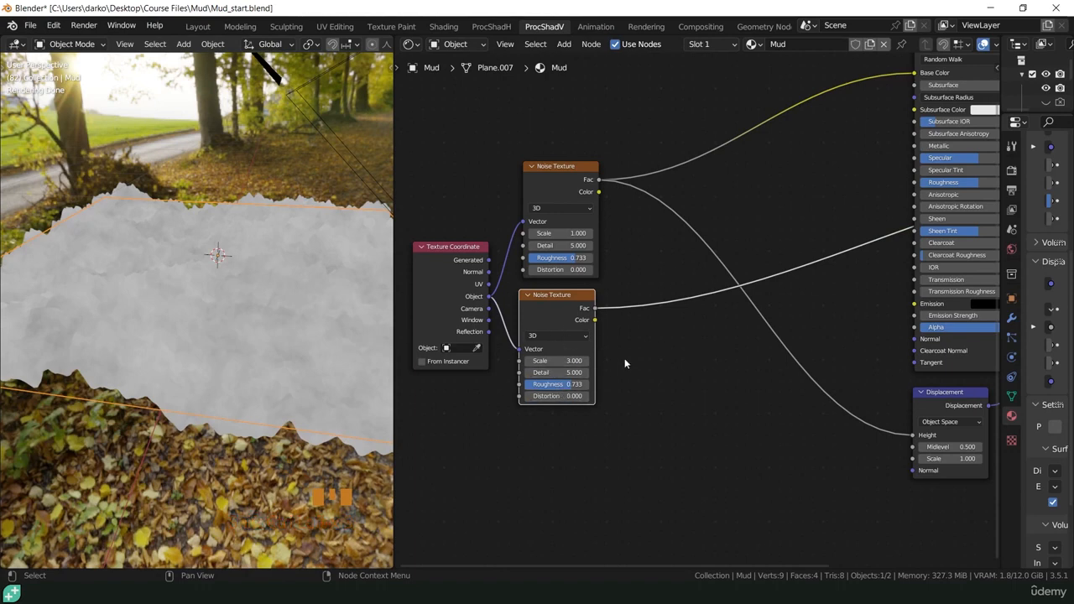
# Step: Blend the two Noise Textures through a Mix node feeding Base Color and Height, and restore the Principled BSDF as the output surface
pyautogui.moveTo(695, 353); pyautogui.dragTo(655, 369, button='middle')
pyautogui.scroll(-2, 656, 374)
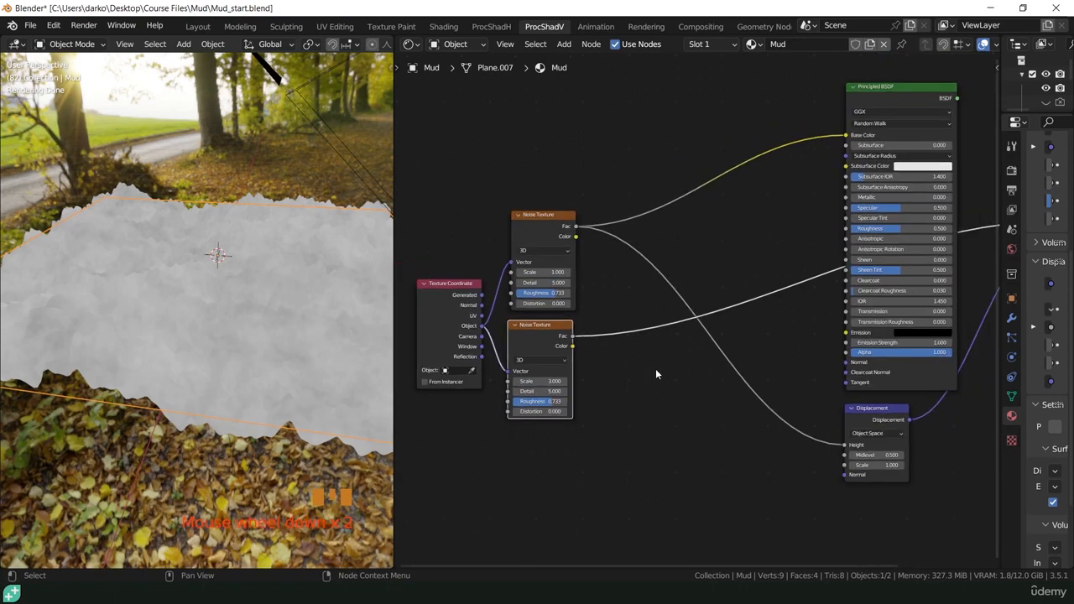
pyautogui.keyDown('ctrl'); pyautogui.keyDown('shift'); pyautogui.moveTo(558, 238); pyautogui.dragTo(562, 343, button='right'); pyautogui.keyUp('shift'); pyautogui.keyUp('ctrl')
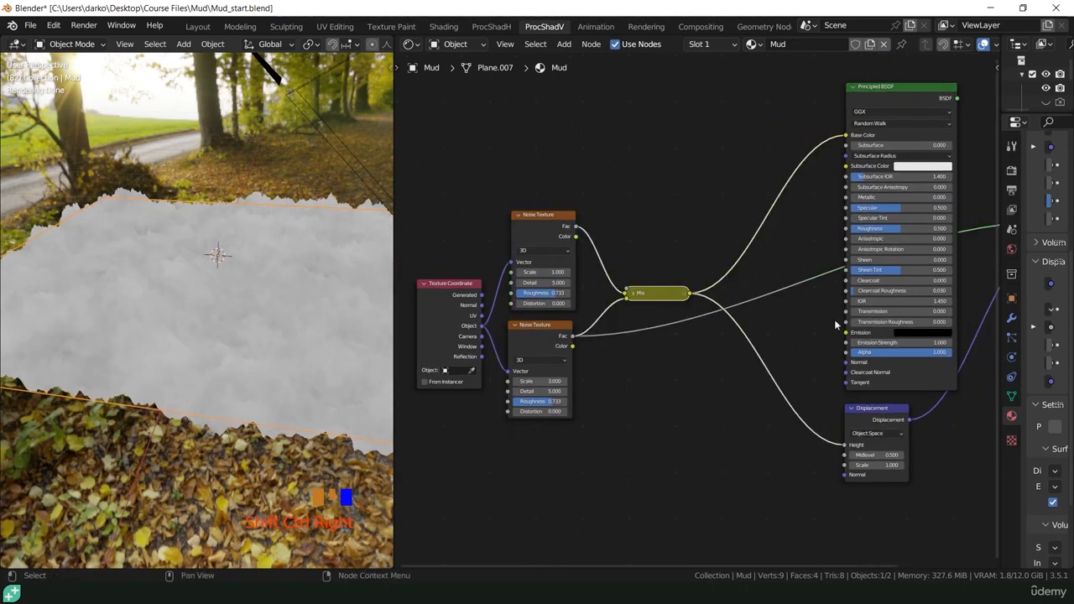
pyautogui.keyDown('ctrl'); pyautogui.keyDown('shift'); pyautogui.click(904, 94); pyautogui.keyUp('shift'); pyautogui.keyUp('ctrl')
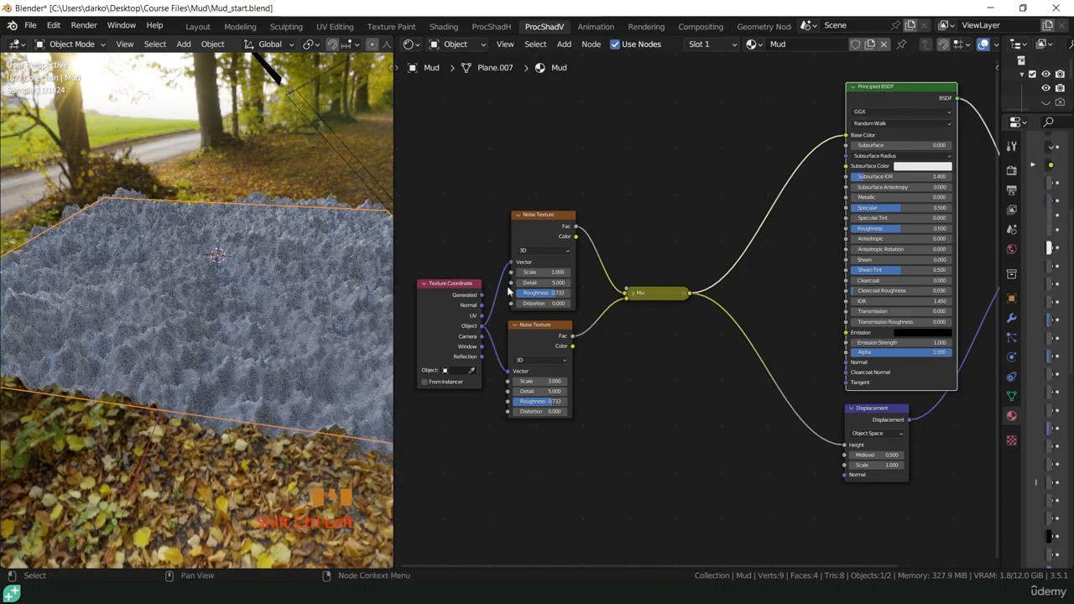
# Step: Expand the Mix node and place it beside the two Noise Textures, with the plane viewed from the top
pyautogui.scroll(2, 277, 312)
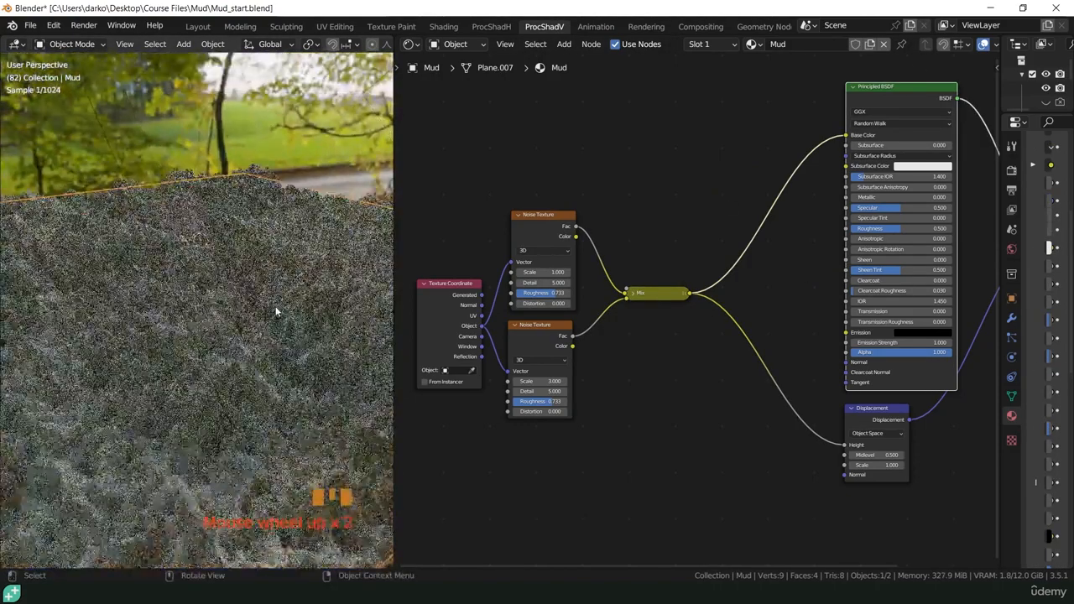
pyautogui.scroll(1, 277, 312)
pyautogui.moveTo(648, 300); pyautogui.dragTo(663, 240)
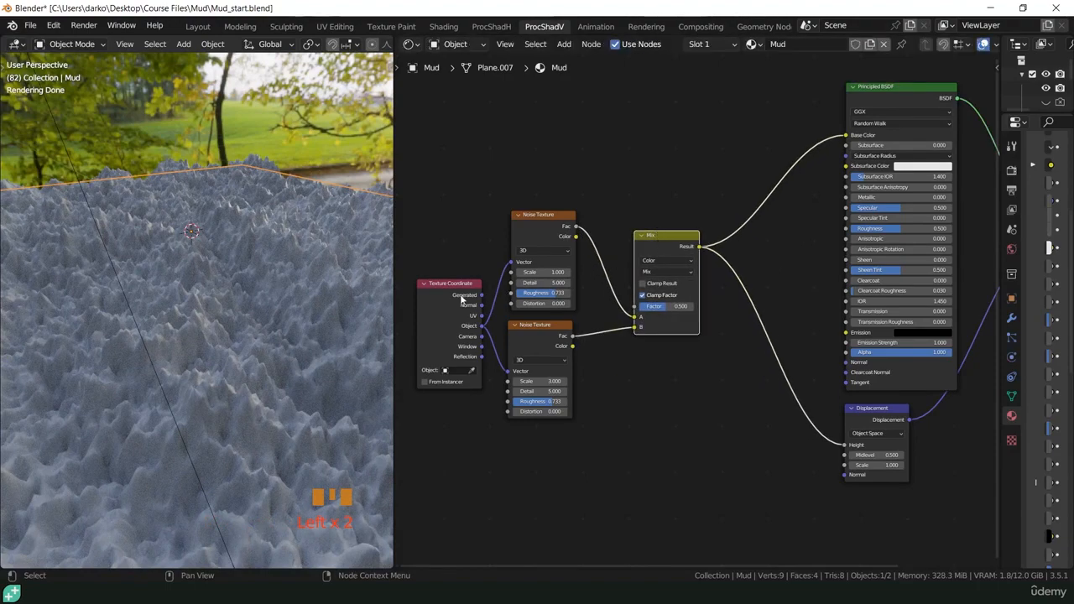
pyautogui.press('KP_7')
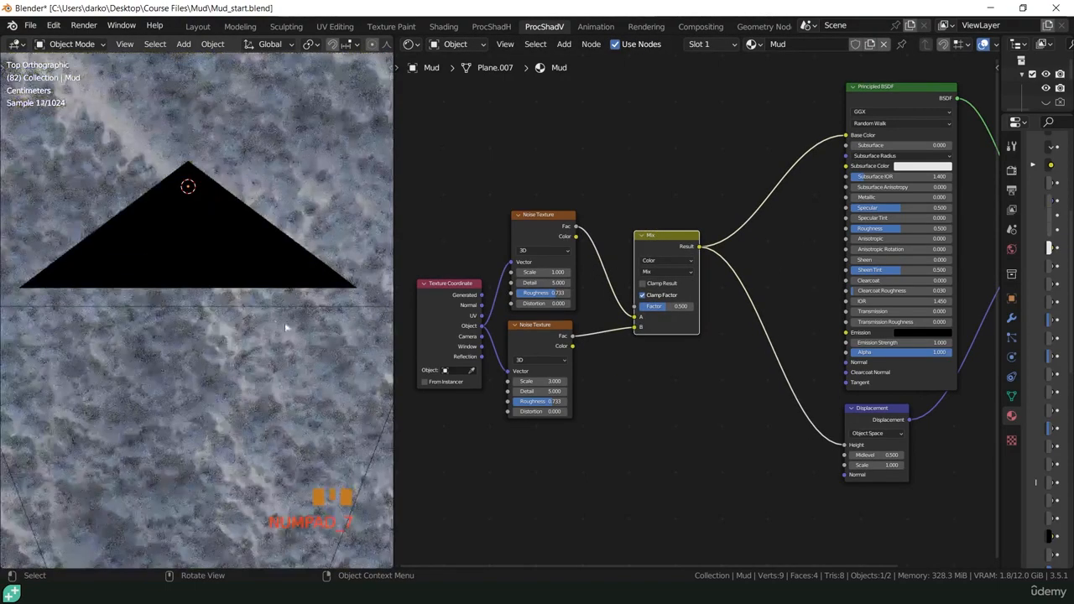
# Step: Frame the plane from above without viewport overlays and move the Mix node closer to the two Noise Textures
pyautogui.scroll(-5, 271, 316)
pyautogui.moveTo(387, 49); pyautogui.dragTo(172, 50, button='middle')
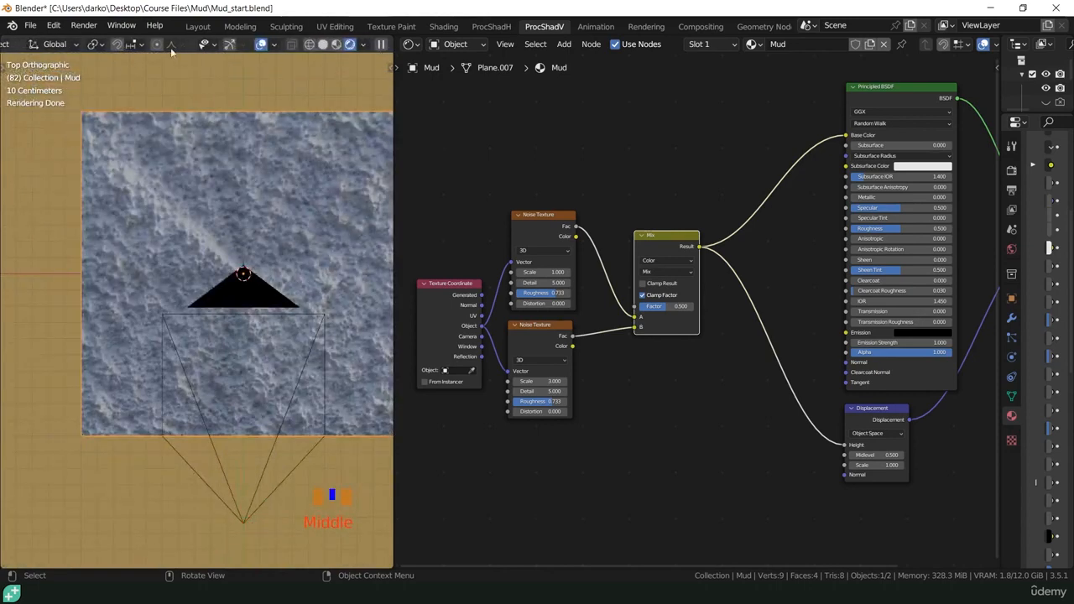
pyautogui.click(260, 45)
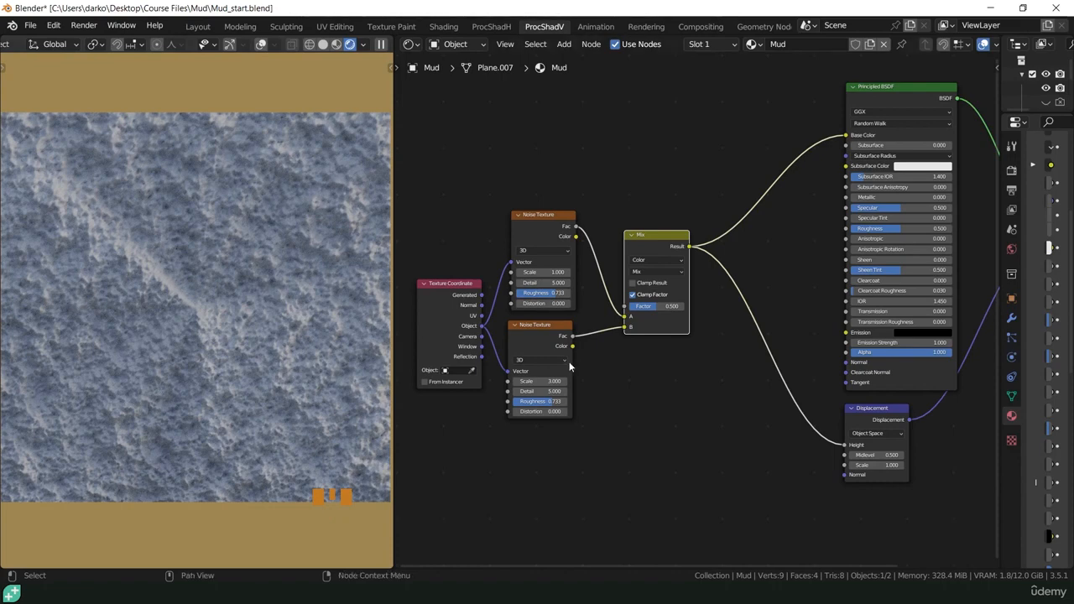
pyautogui.moveTo(644, 238); pyautogui.dragTo(639, 231)
# Step: Try a higher Factor on the Mix node and look through its available blending modes
pyautogui.moveTo(658, 298)
pyautogui.mouseDown()
pyautogui.moveTo(621, 298)
pyautogui.moveTo(681, 299)
pyautogui.moveTo(652, 299)
pyautogui.moveTo(664, 298)
pyautogui.mouseUp()
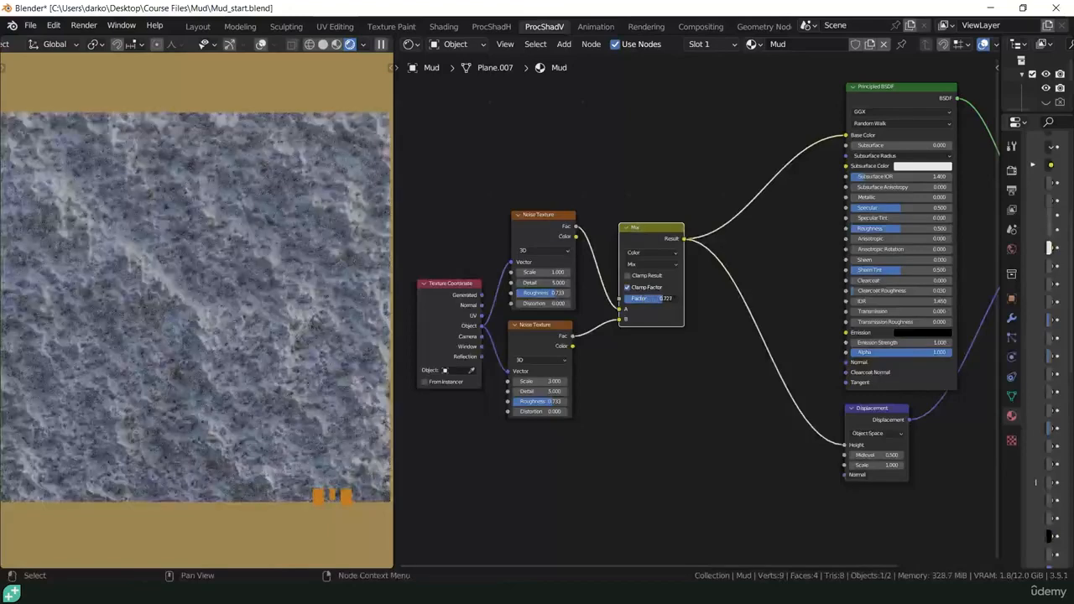
pyautogui.click(664, 299)
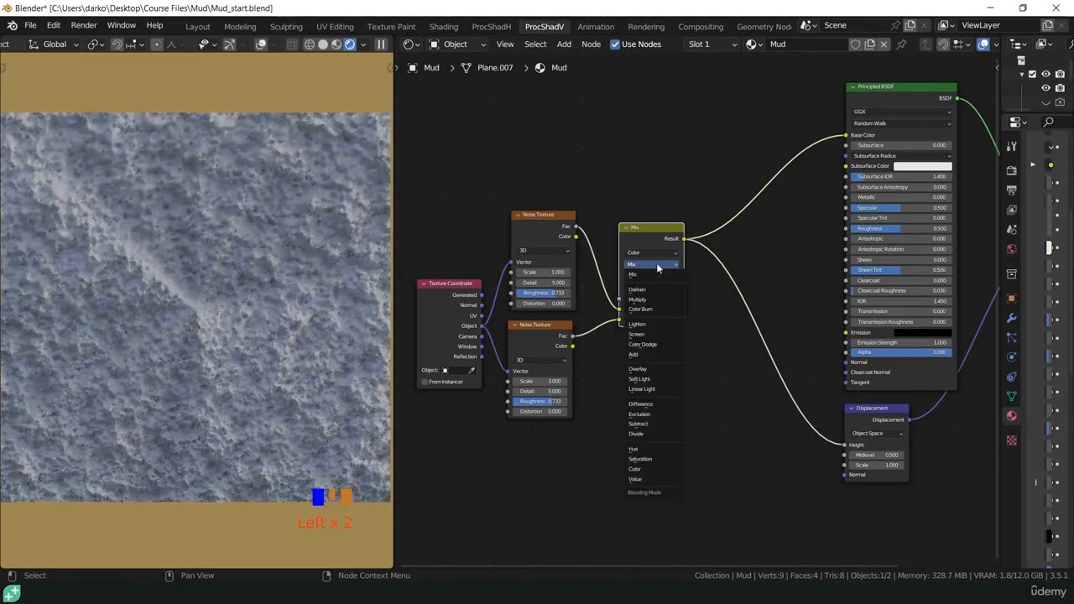
pyautogui.click(656, 264)
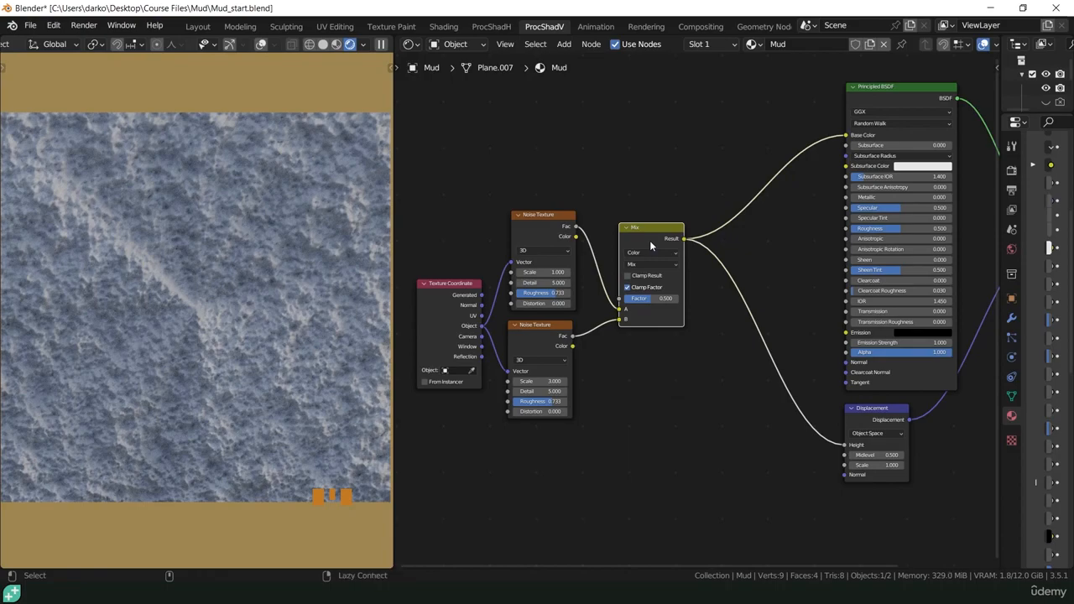
# Step: Try the Add, Subtract and Divide blending modes on the Mix node and inspect the Divide displacement from the side
pyautogui.hotkey('alt', 'Down')
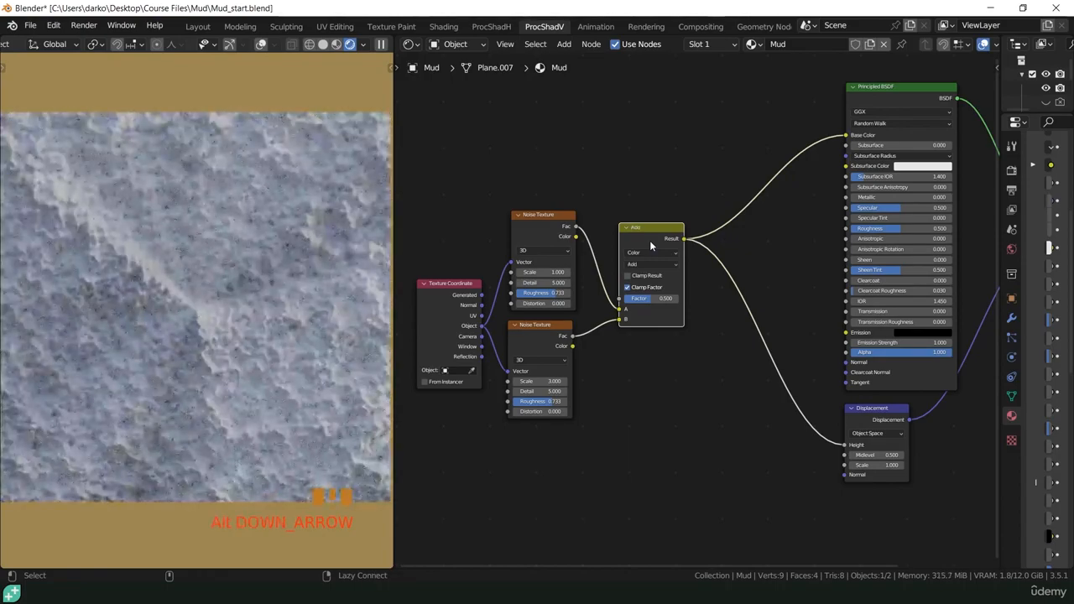
pyautogui.hotkey('alt', 'Down')
pyautogui.hotkey('alt', 'Down')
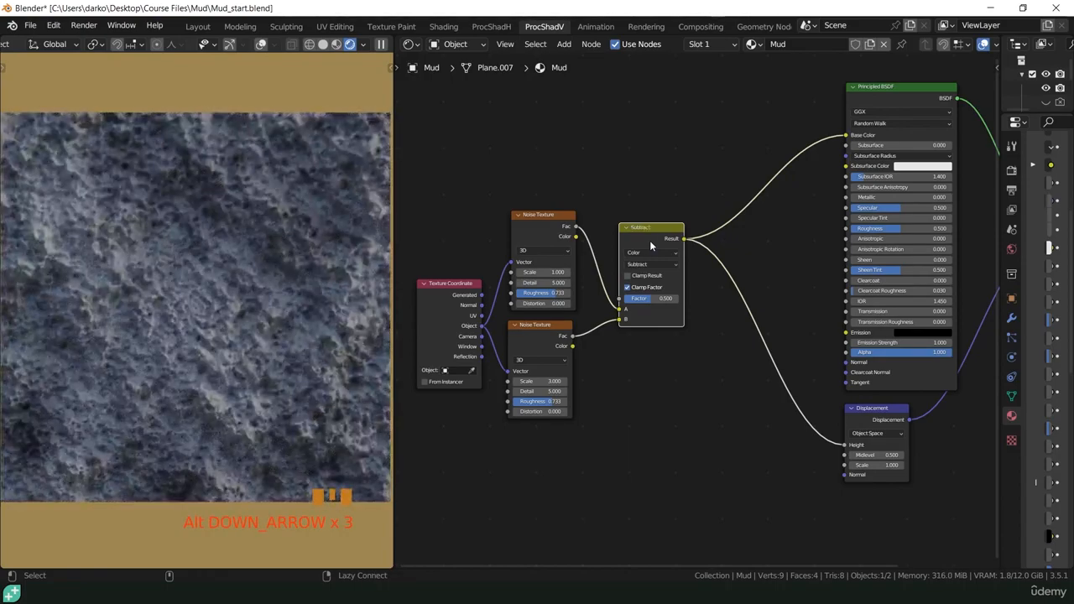
pyautogui.hotkey('alt', 'Down')
pyautogui.hotkey('alt', 'Down')
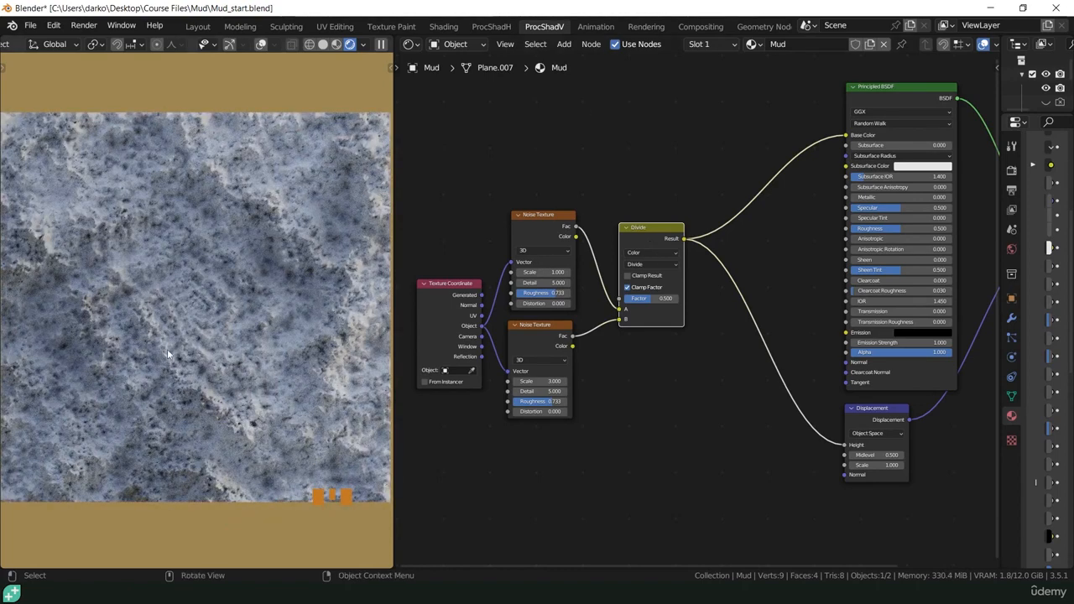
pyautogui.moveTo(79, 288); pyautogui.dragTo(134, 289, button='middle')
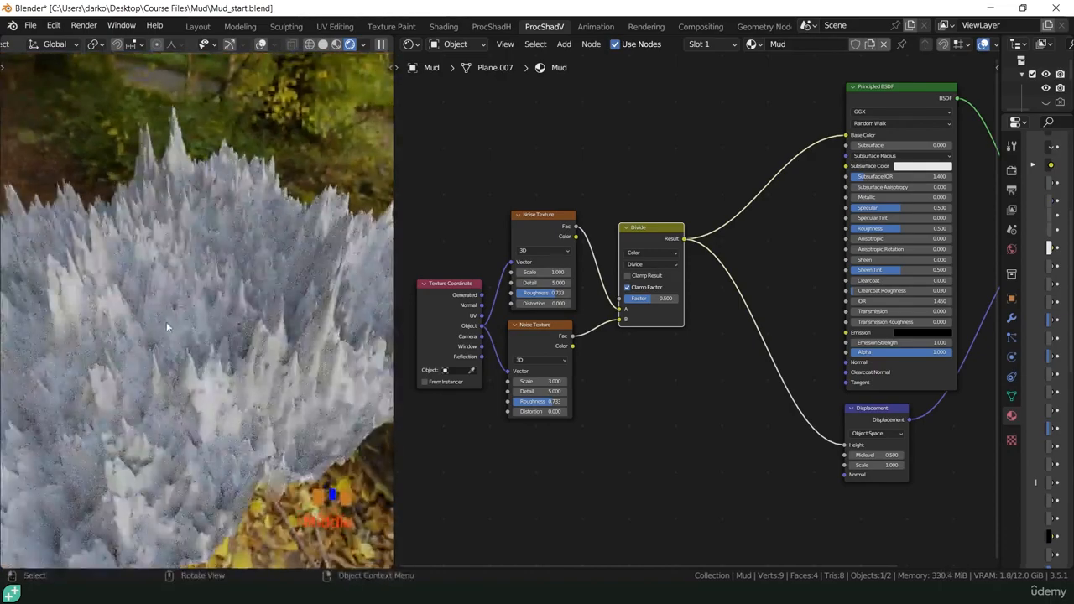
pyautogui.moveTo(166, 321); pyautogui.dragTo(236, 283, button='middle')
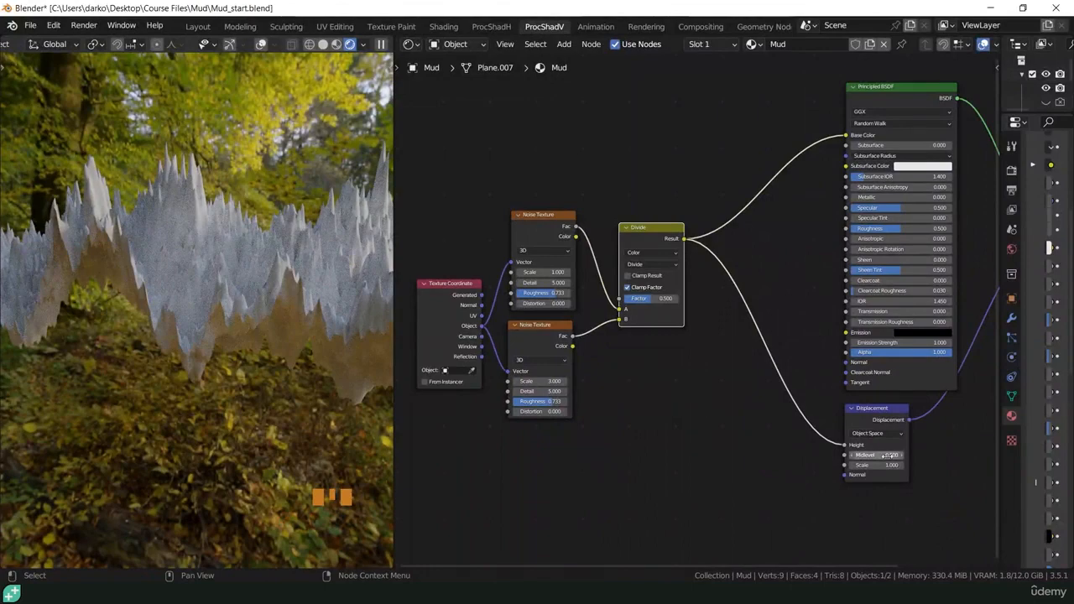
# Step: Try a Displacement Scale of 0.110 and inspect the plane at an angle and from above
pyautogui.keyDown('shift'); pyautogui.moveTo(889, 464); pyautogui.dragTo(831, 465); pyautogui.keyUp('shift')
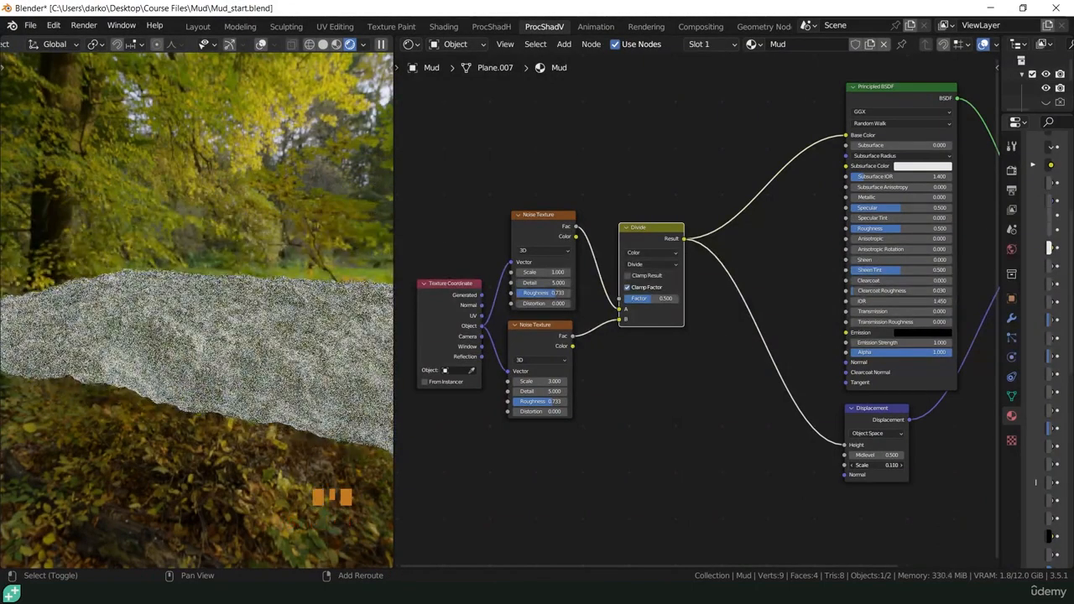
pyautogui.moveTo(369, 335); pyautogui.dragTo(319, 376, button='middle')
pyautogui.scroll(2, 276, 377)
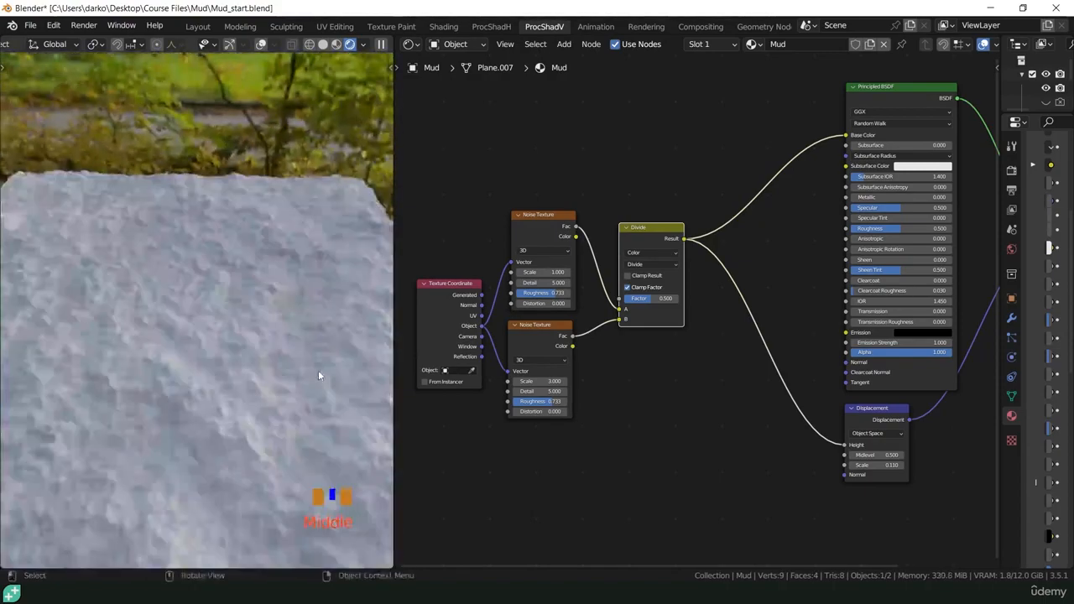
pyautogui.press('KP_7')
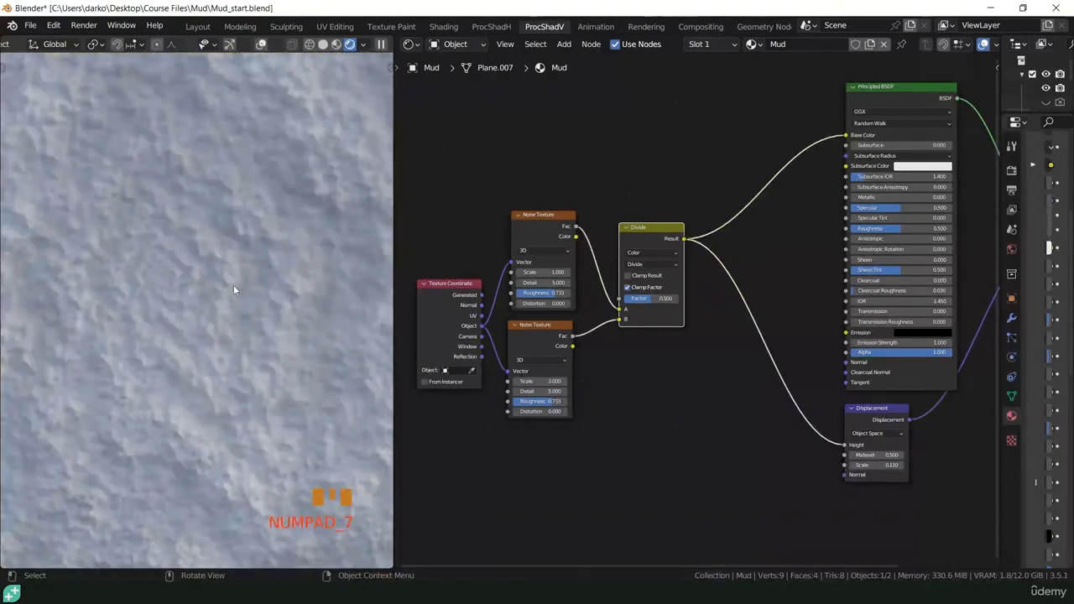
pyautogui.scroll(-4, 235, 289)
pyautogui.scroll(2, 711, 315)
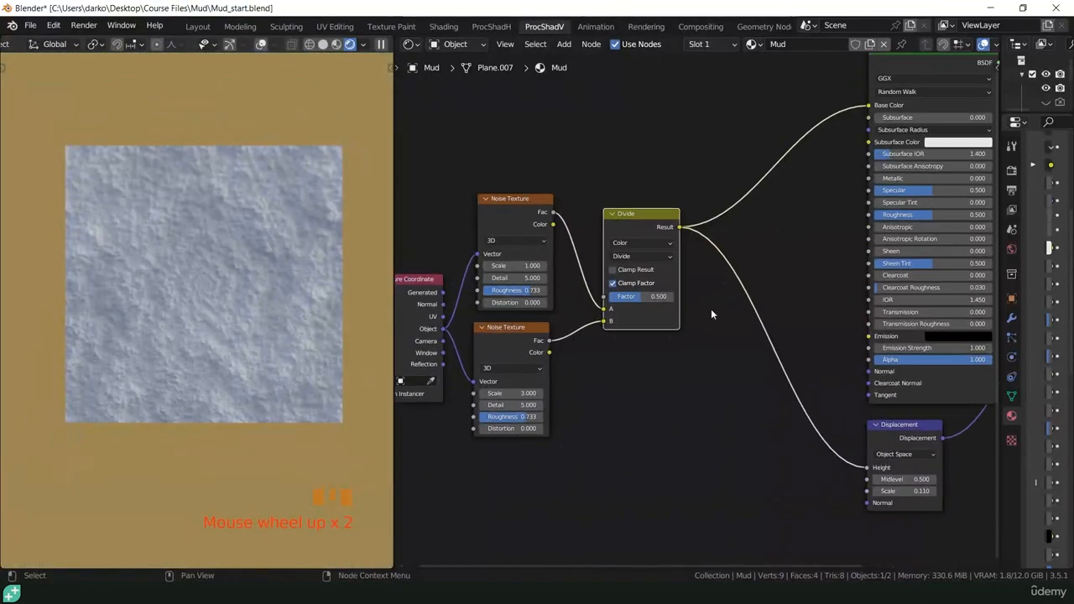
# Step: Switch the Mix node's blending mode to Difference and raise the Displacement Scale to 1.510, checking the surface from the side
pyautogui.click(643, 223)
pyautogui.hotkey('alt', 'Down')
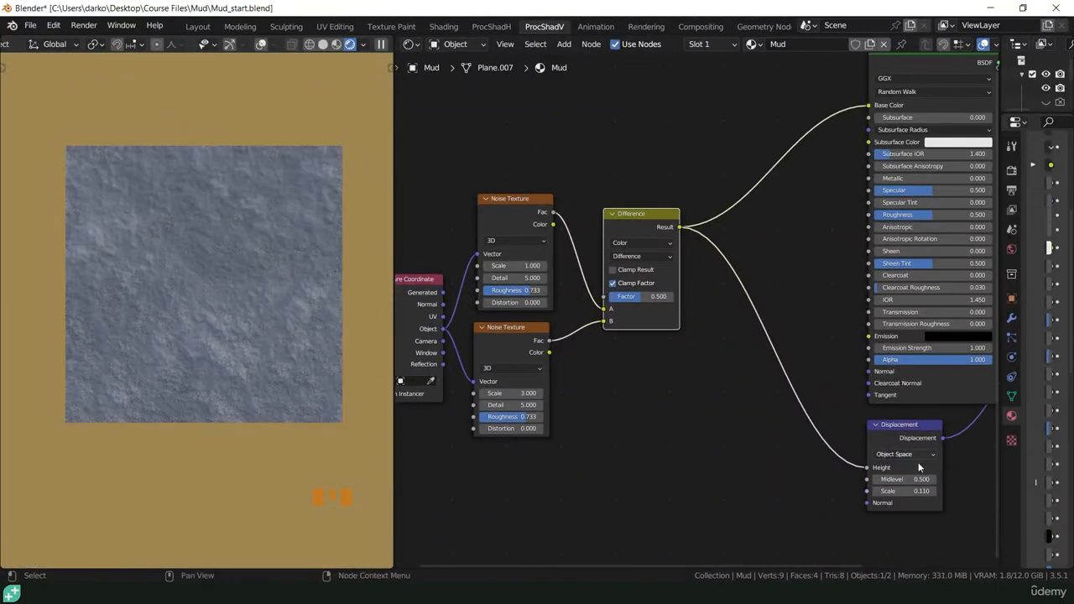
pyautogui.moveTo(903, 491); pyautogui.dragTo(977, 492)
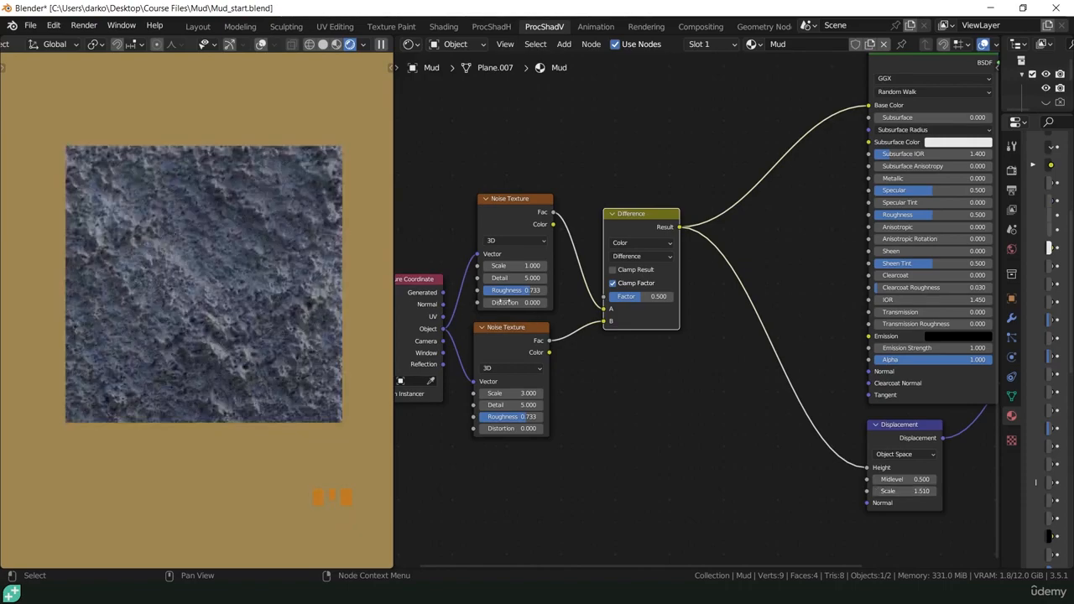
pyautogui.moveTo(353, 359); pyautogui.dragTo(258, 287, button='middle')
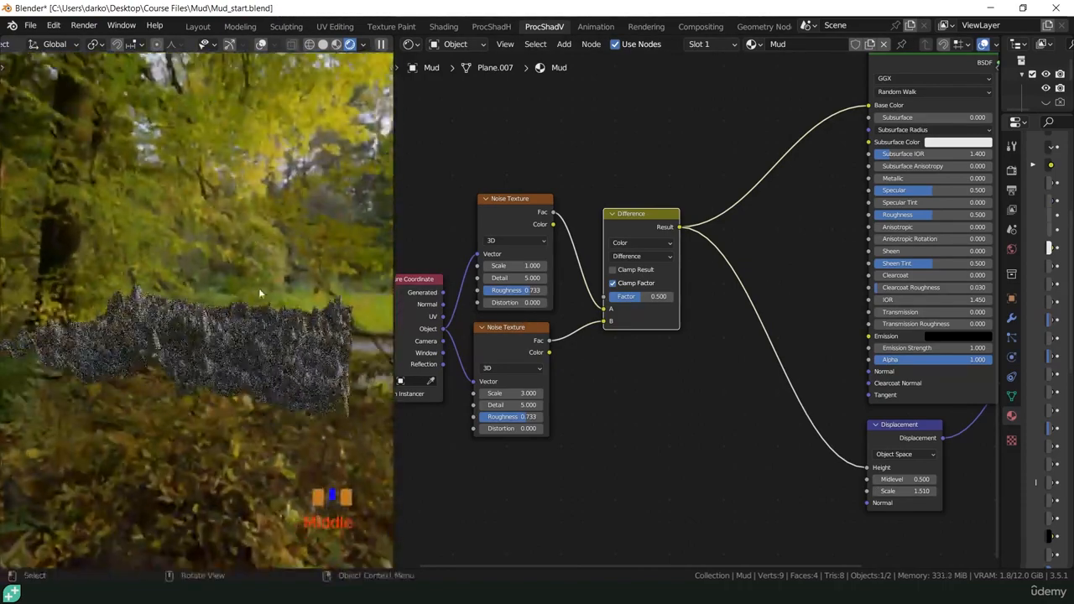
pyautogui.scroll(2, 263, 310)
pyautogui.keyDown('shift'); pyautogui.scroll(3, 276, 356); pyautogui.keyUp('shift')
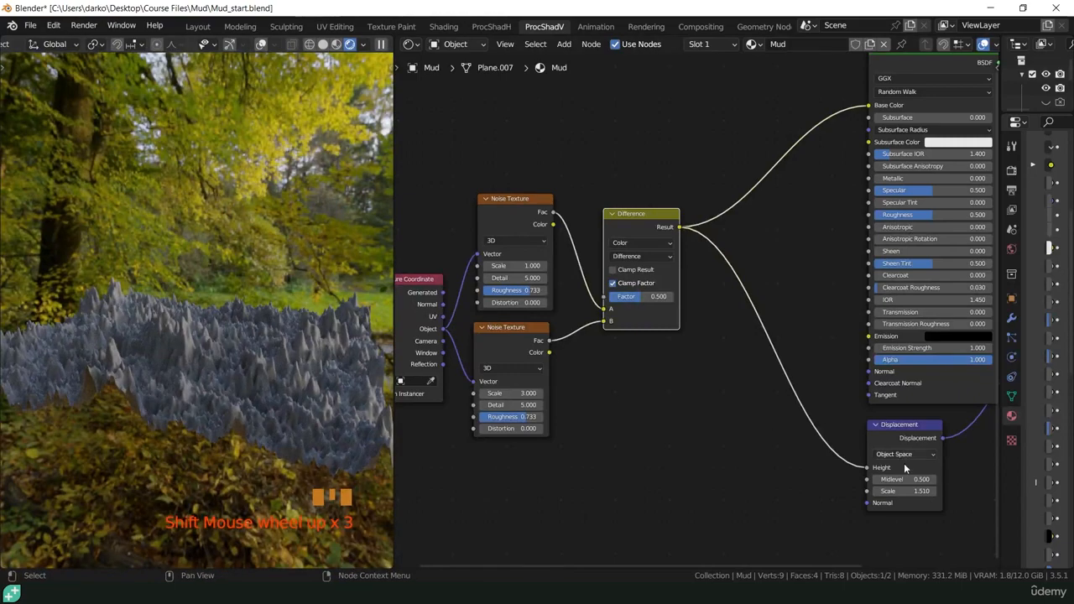
# Step: Reduce the Displacement Scale to 0.360 and inspect the plane's surface up close
pyautogui.keyDown('shift'); pyautogui.moveTo(921, 492); pyautogui.dragTo(882, 492); pyautogui.keyUp('shift')
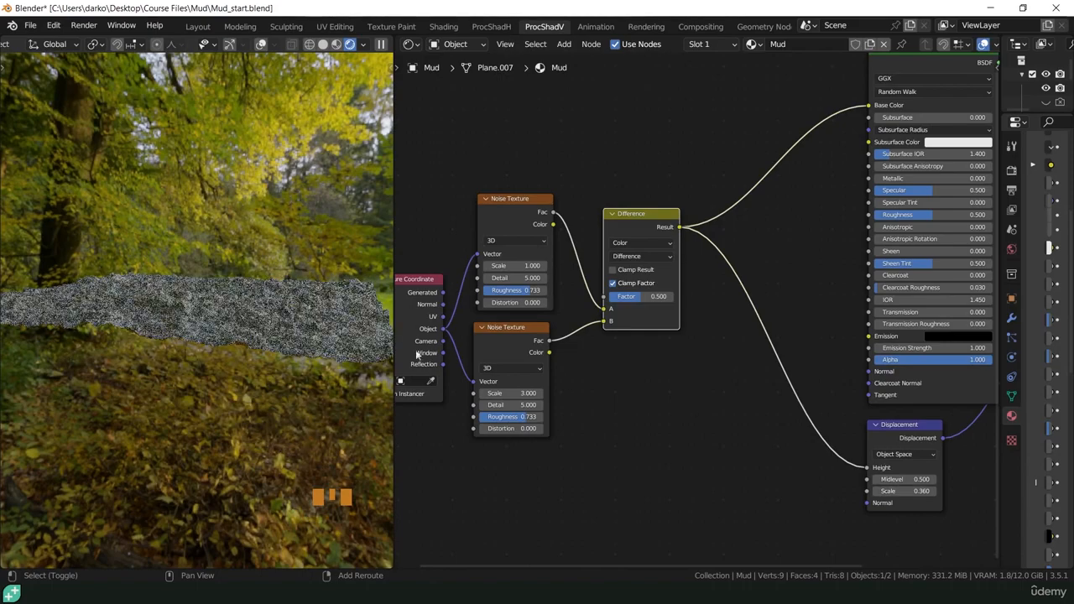
pyautogui.moveTo(277, 356); pyautogui.dragTo(214, 353, button='middle')
pyautogui.scroll(2, 239, 379)
pyautogui.scroll(2, 294, 340)
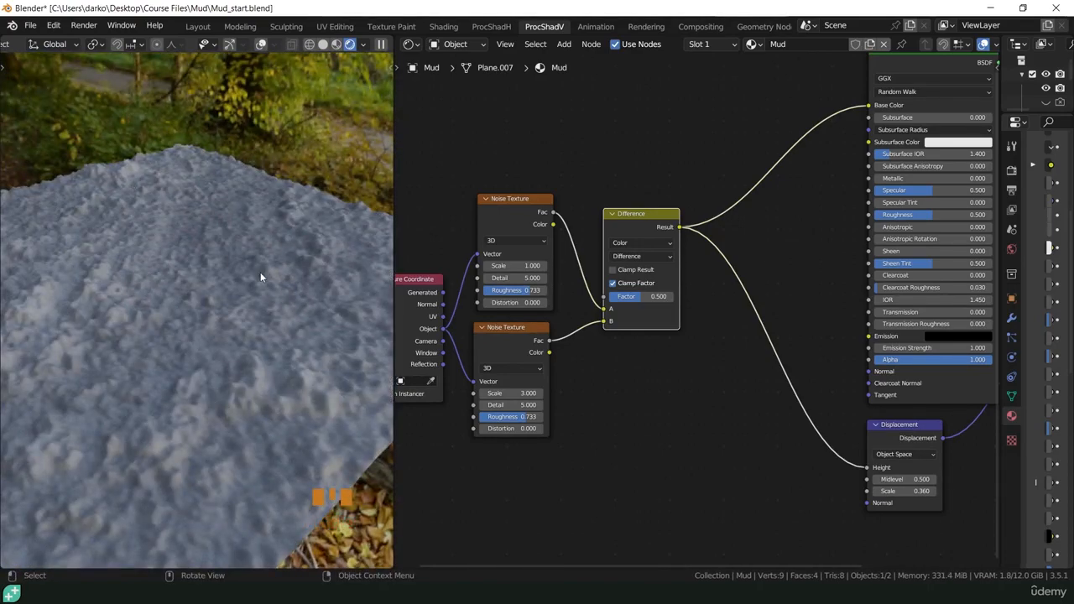
# Step: Move the Principled BSDF, Displacement and Material Output nodes farther from the Difference node to make room in the tree
pyautogui.scroll(-4, 612, 353)
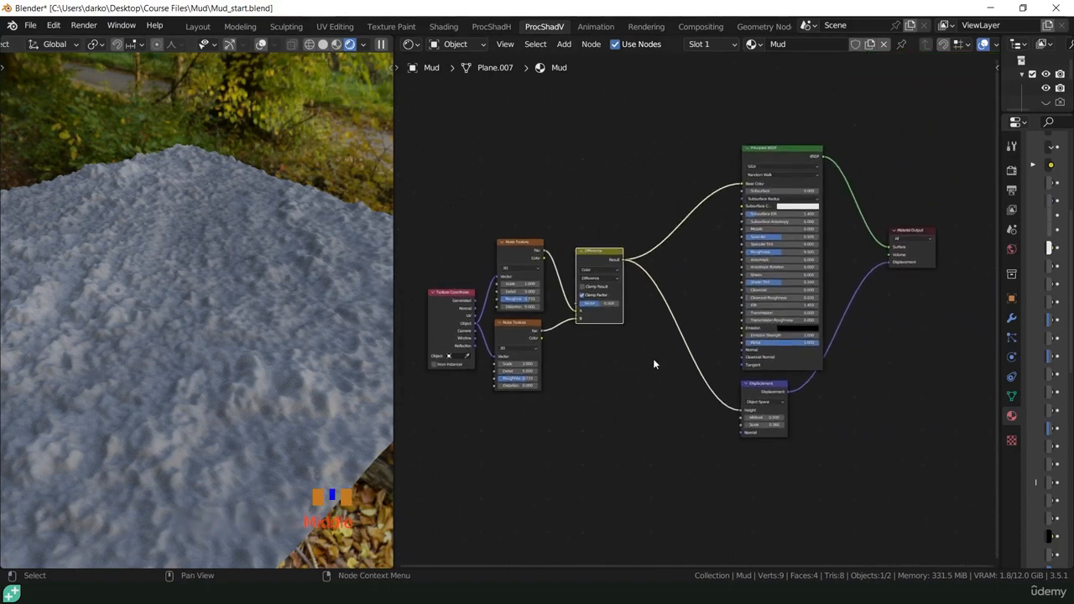
pyautogui.scroll(-2, 652, 358)
pyautogui.moveTo(912, 165); pyautogui.dragTo(659, 483)
pyautogui.moveTo(736, 201); pyautogui.dragTo(865, 201)
pyautogui.scroll(6, 629, 318)
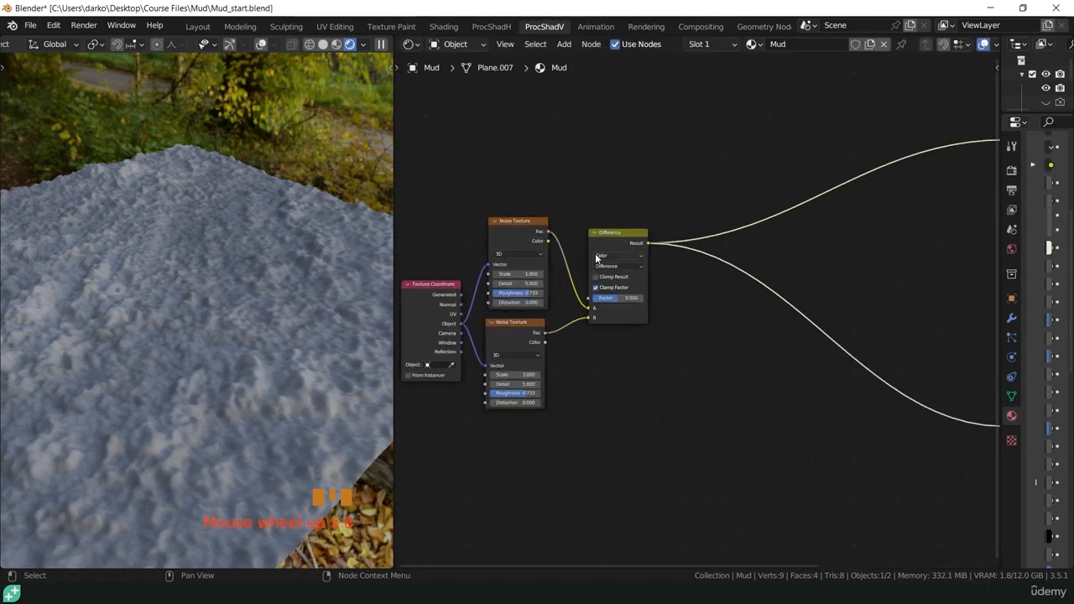
# Step: Add a Math node below the Difference node and set its operation to Logarithm
pyautogui.click(509, 328)
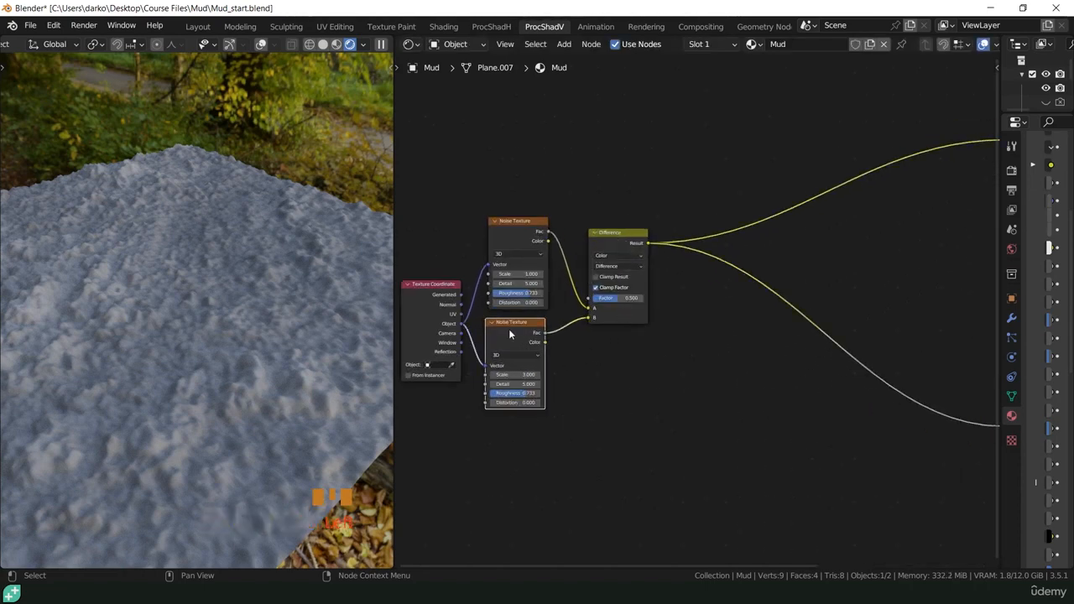
pyautogui.click(603, 380)
pyautogui.hotkey('shift', 'a')
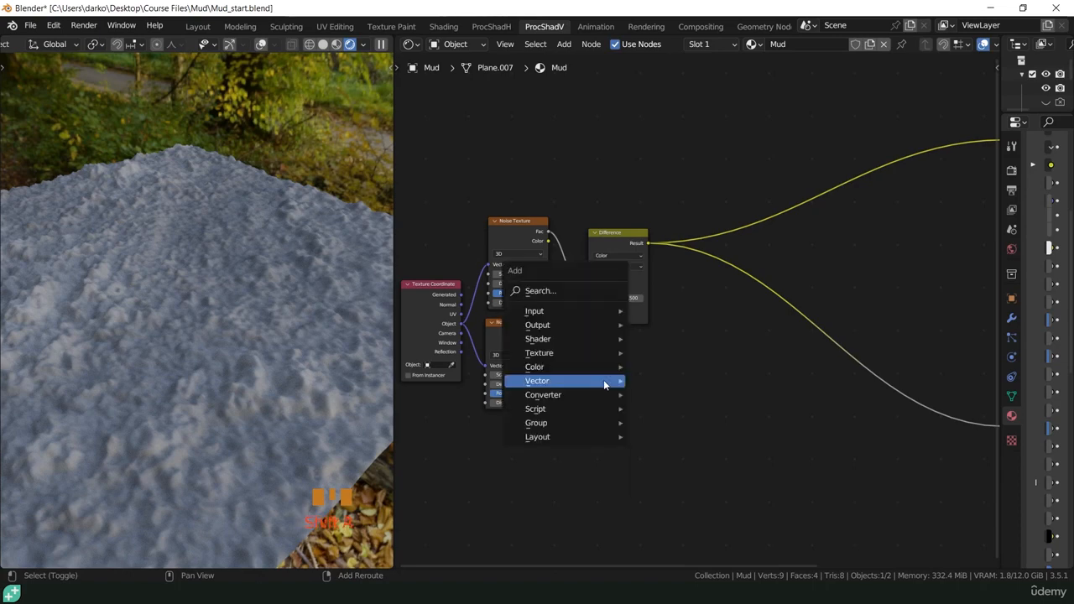
pyautogui.moveTo(603, 383)
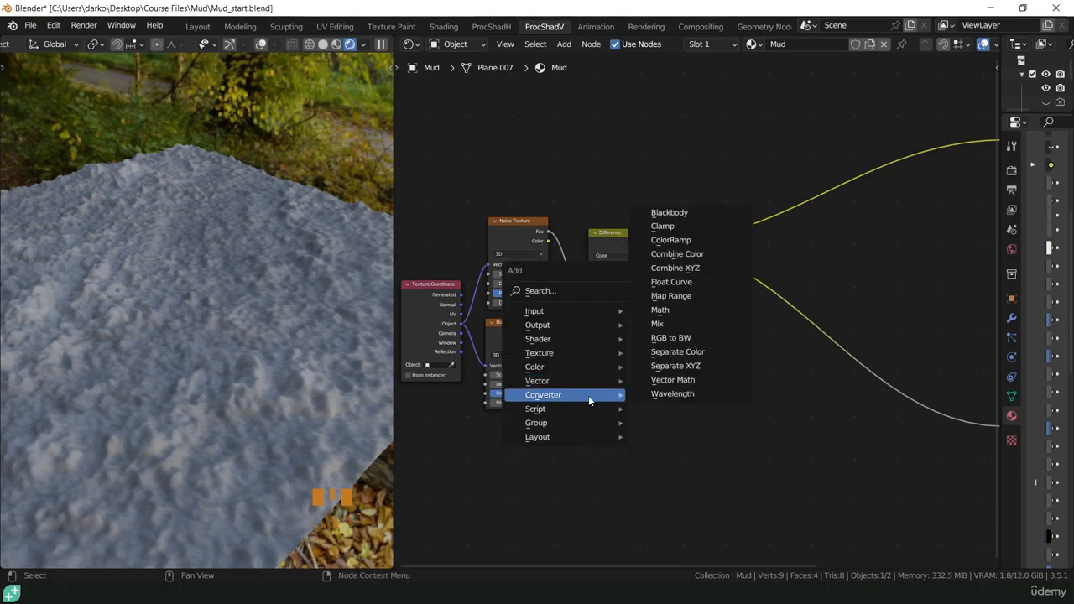
pyautogui.click(663, 323)
pyautogui.click(634, 352)
pyautogui.click(673, 375)
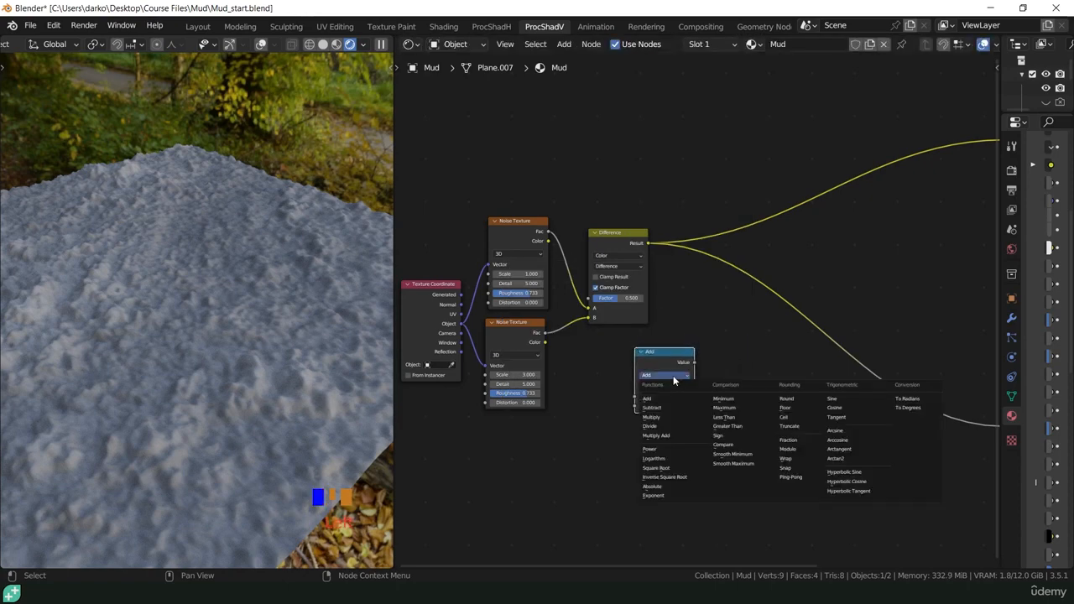
pyautogui.click(662, 458)
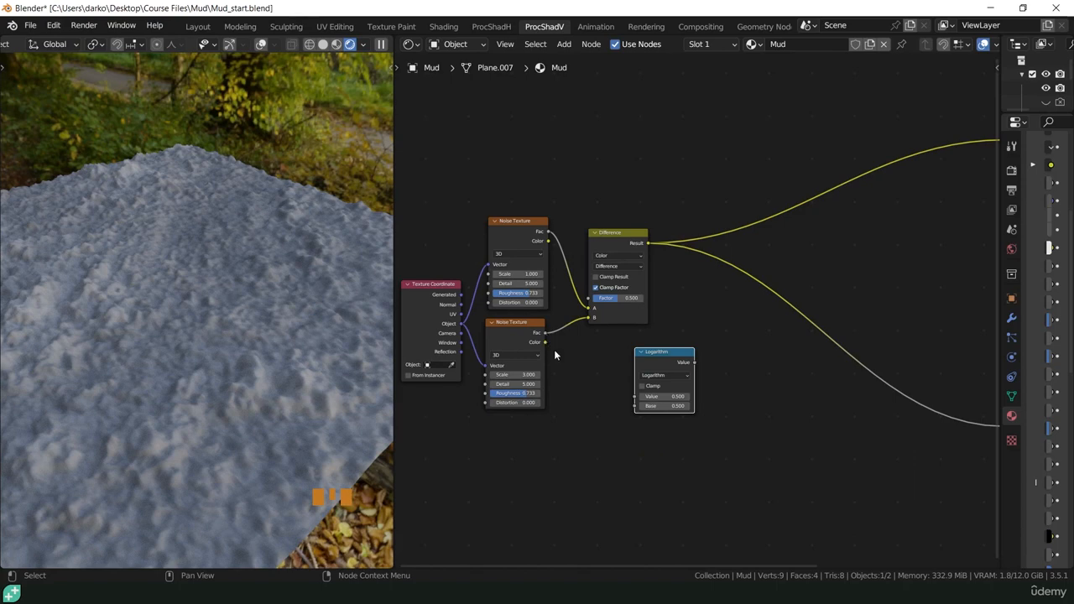
# Step: Connect the Scale 3 Noise Texture's Color to the Logarithm's Value and its Fac to Base, and preview the result on the plane
pyautogui.scroll(4, 646, 364)
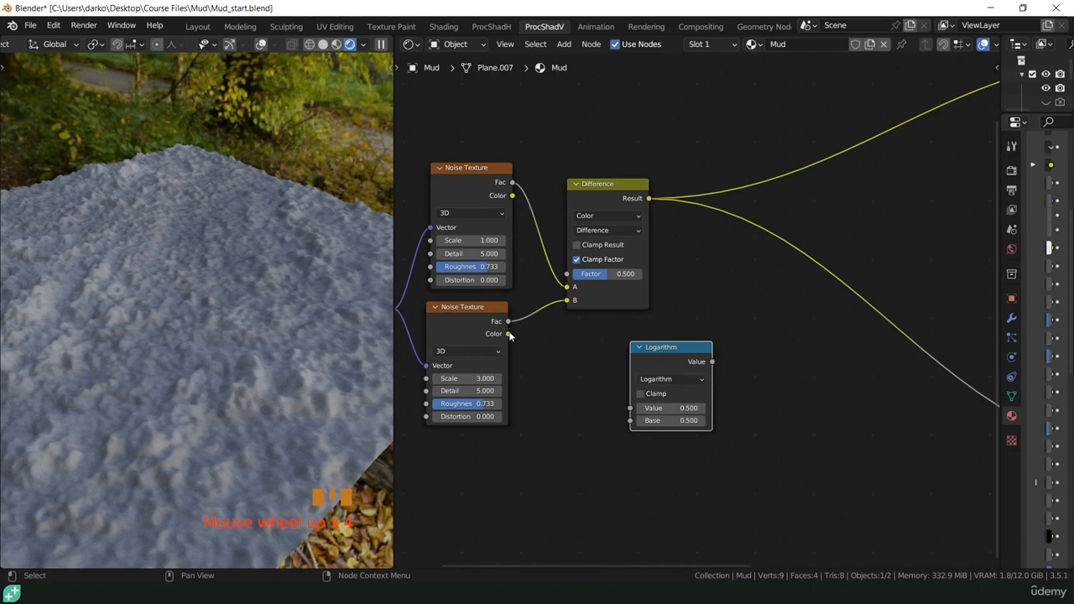
pyautogui.moveTo(508, 334); pyautogui.dragTo(629, 407)
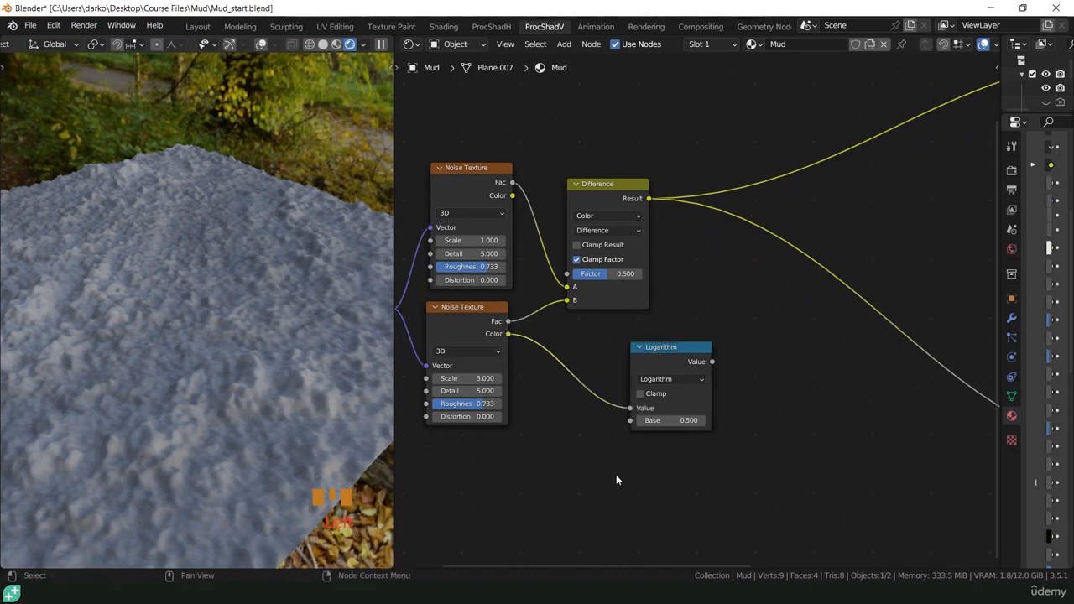
pyautogui.moveTo(509, 320); pyautogui.dragTo(630, 421)
pyautogui.keyDown('ctrl'); pyautogui.keyDown('shift'); pyautogui.click(651, 352); pyautogui.keyUp('shift'); pyautogui.keyUp('ctrl')
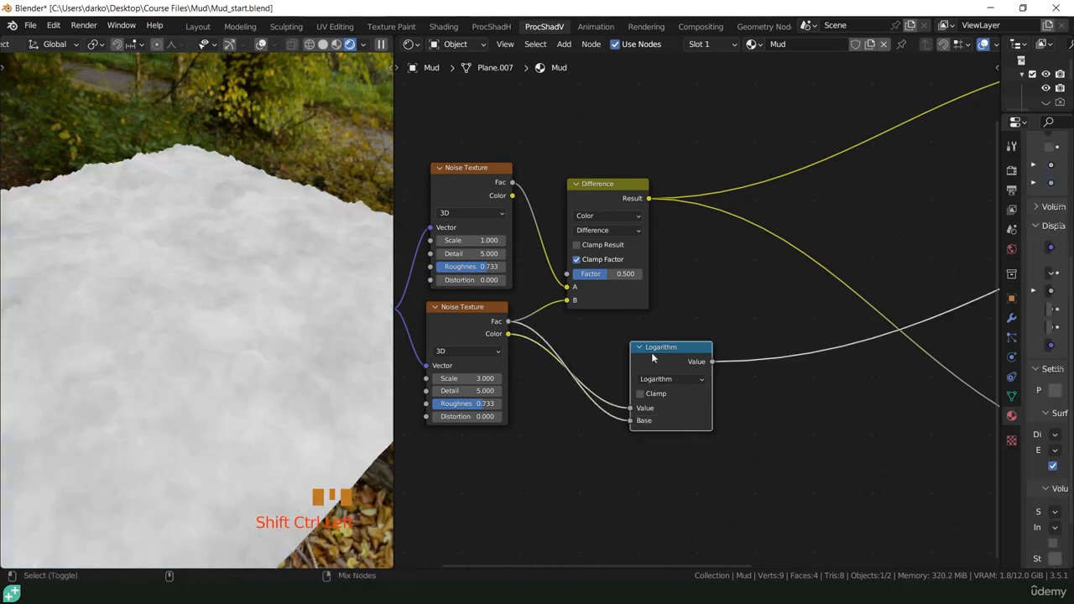
pyautogui.moveTo(277, 419); pyautogui.dragTo(150, 306, button='middle')
pyautogui.scroll(-2, 752, 354)
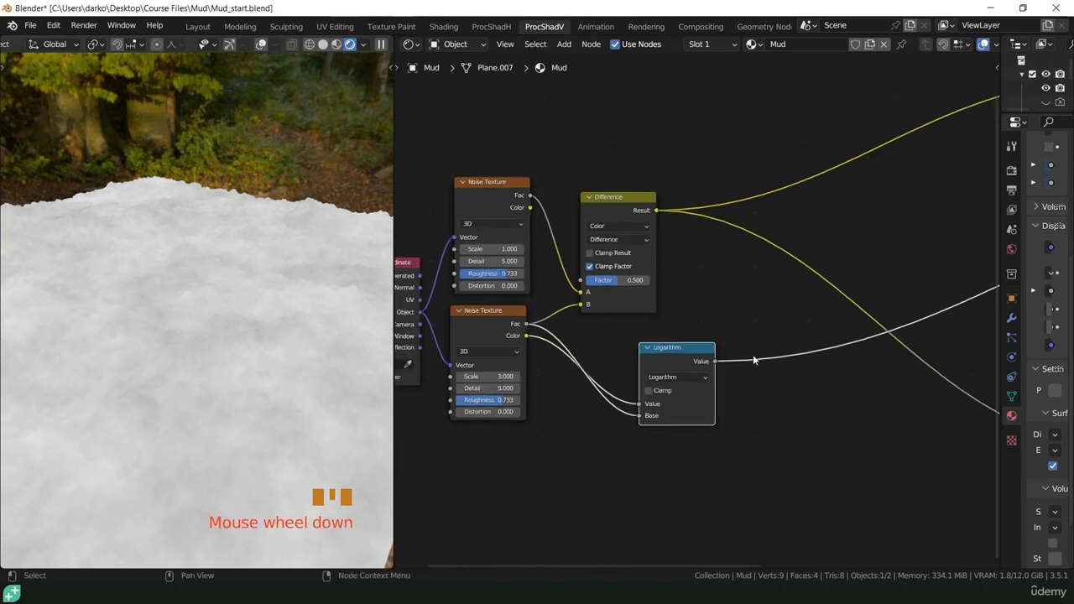
# Step: Blend the Difference and Logarithm outputs through a new Mix node feeding Base Color and Height
pyautogui.moveTo(752, 354); pyautogui.dragTo(658, 367, button='middle')
pyautogui.scroll(-1, 657, 368)
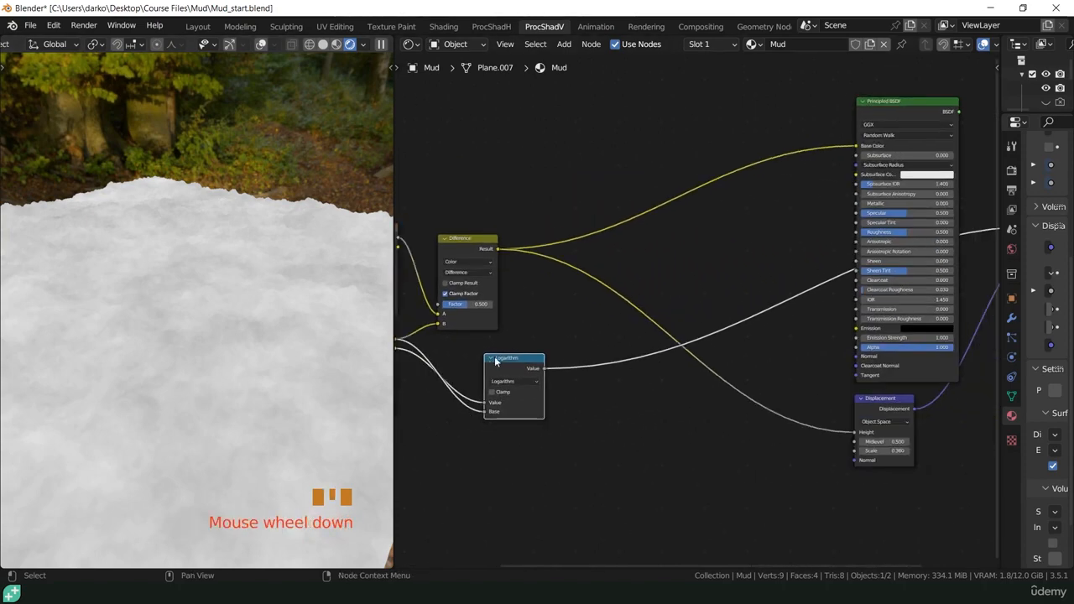
pyautogui.moveTo(495, 361); pyautogui.dragTo(471, 361)
pyautogui.keyDown('ctrl'); pyautogui.keyDown('shift'); pyautogui.moveTo(459, 255); pyautogui.dragTo(478, 377, button='right'); pyautogui.keyUp('shift'); pyautogui.keyUp('ctrl')
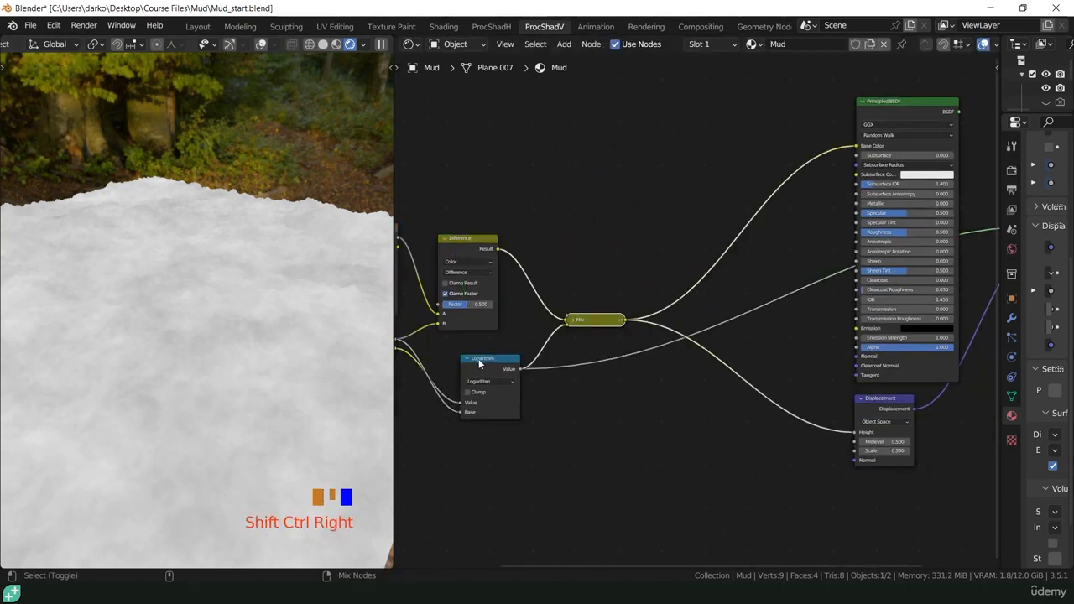
# Step: Expand the new Mix node, move it up beside the Difference node, and restore the Principled BSDF as the output surface
pyautogui.click(575, 319)
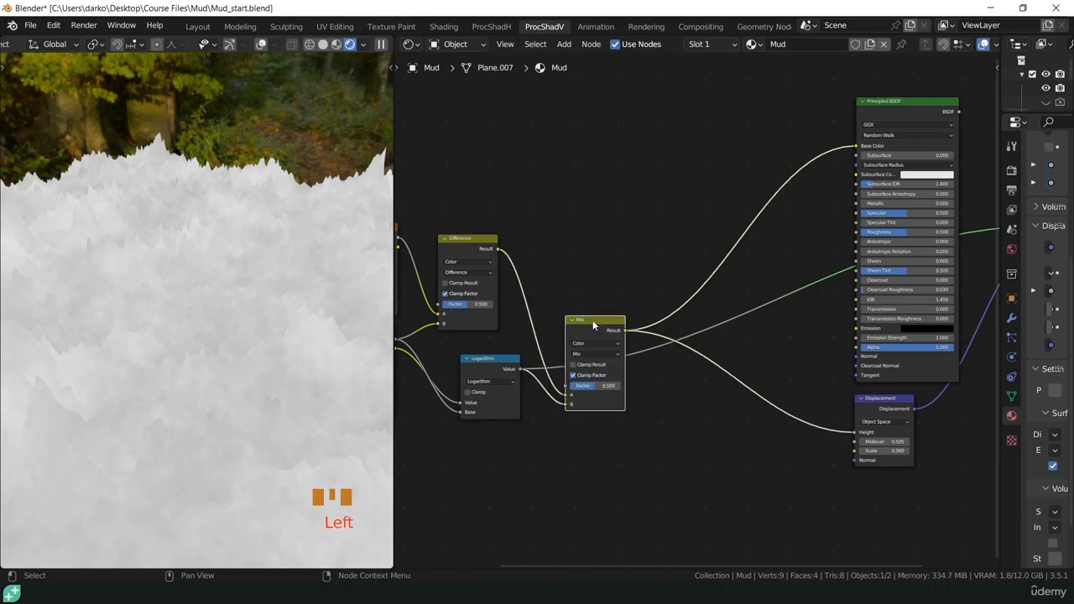
pyautogui.moveTo(592, 320); pyautogui.dragTo(595, 250)
pyautogui.keyDown('ctrl'); pyautogui.keyDown('shift'); pyautogui.click(916, 108); pyautogui.keyUp('shift'); pyautogui.keyUp('ctrl')
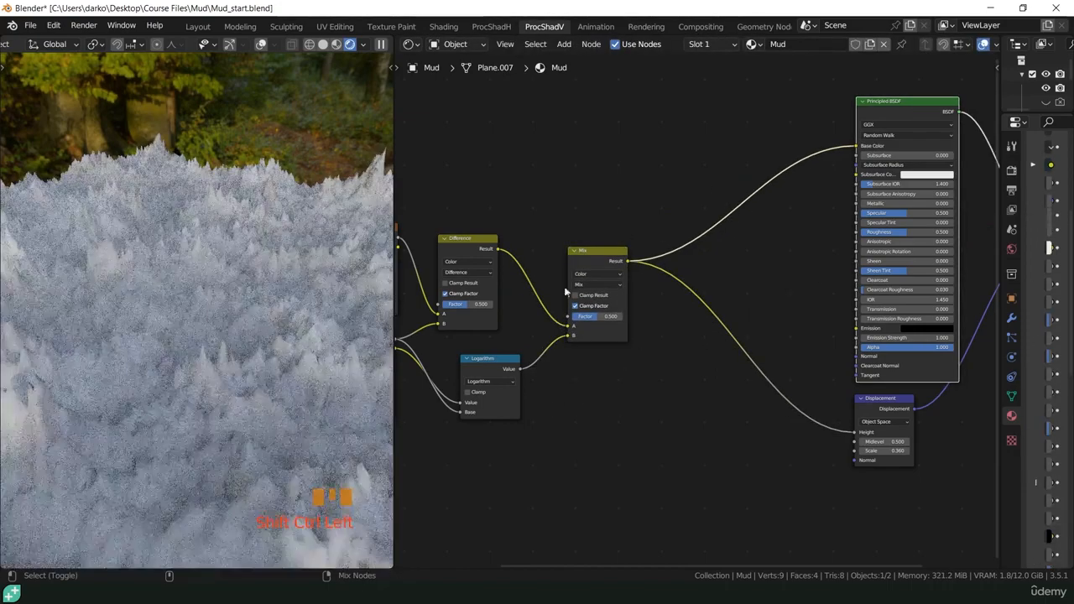
# Step: Set the Displacement node's Scale to 0.1 and inspect the plane's relief
pyautogui.moveTo(284, 362)
pyautogui.mouseDown(button='middle')
pyautogui.moveTo(171, 379)
pyautogui.moveTo(350, 340)
pyautogui.mouseUp(button='middle')
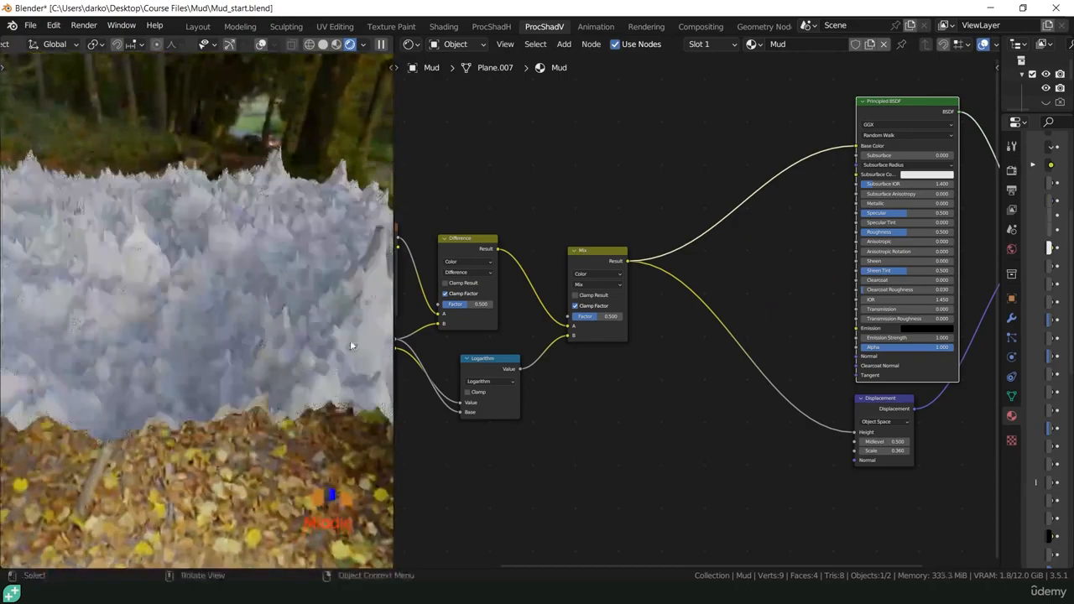
pyautogui.scroll(4, 838, 438)
pyautogui.keyDown('shift'); pyautogui.moveTo(902, 455); pyautogui.dragTo(881, 455); pyautogui.keyUp('shift')
pyautogui.click(880, 454)
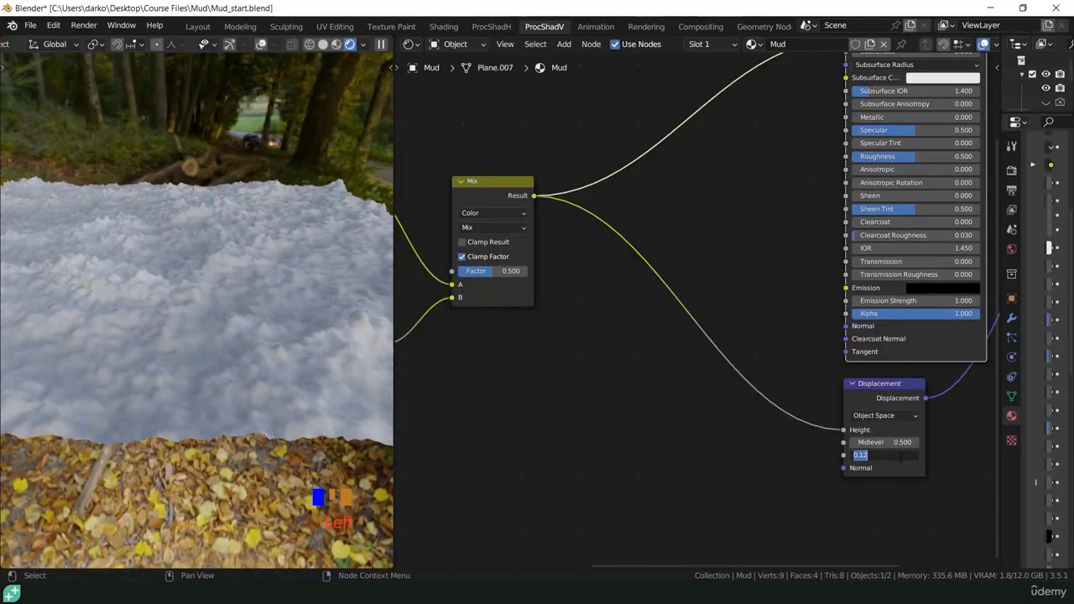
pyautogui.write('.1')
pyautogui.press('Return')
pyautogui.moveTo(220, 352); pyautogui.dragTo(201, 384, button='middle')
# Step: Compare the plane with the Mix node muted and unmuted, leaving the node enabled
pyautogui.moveTo(515, 334); pyautogui.dragTo(672, 416, button='middle')
pyautogui.click(642, 270)
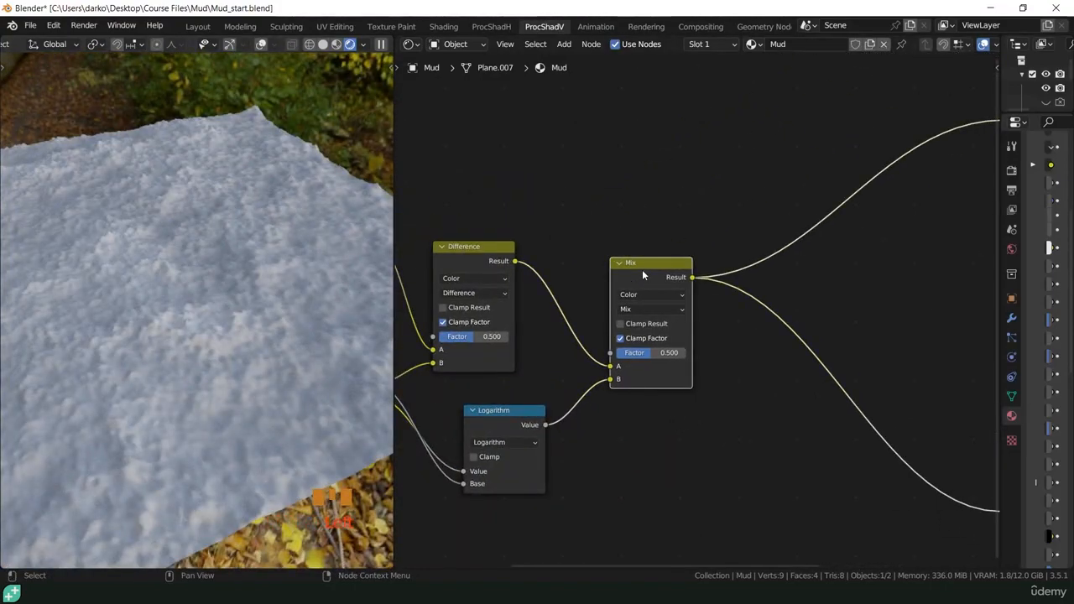
pyautogui.press('m')
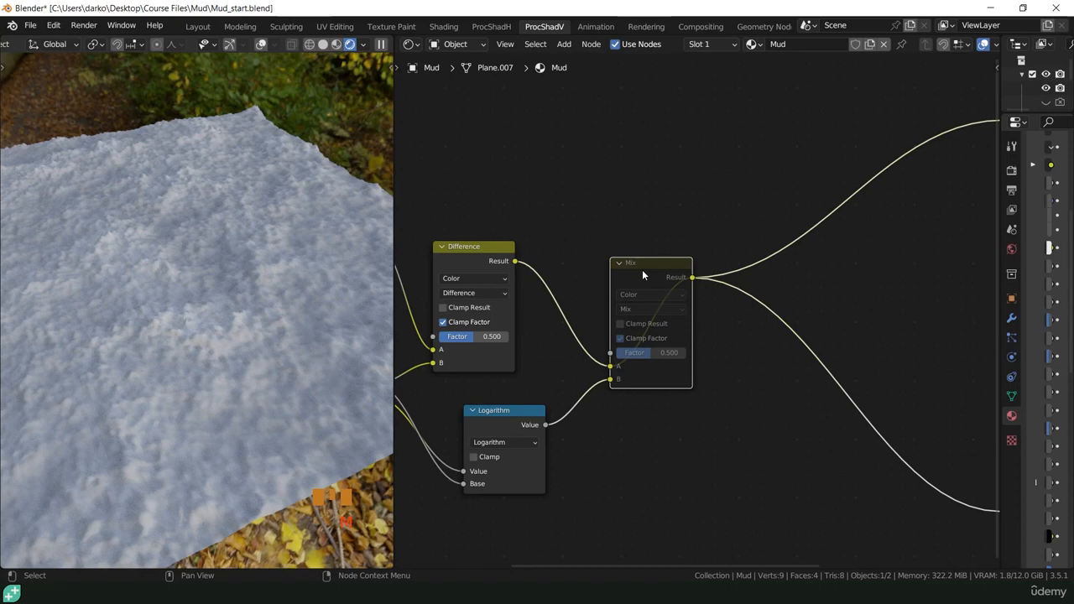
pyautogui.press('m')
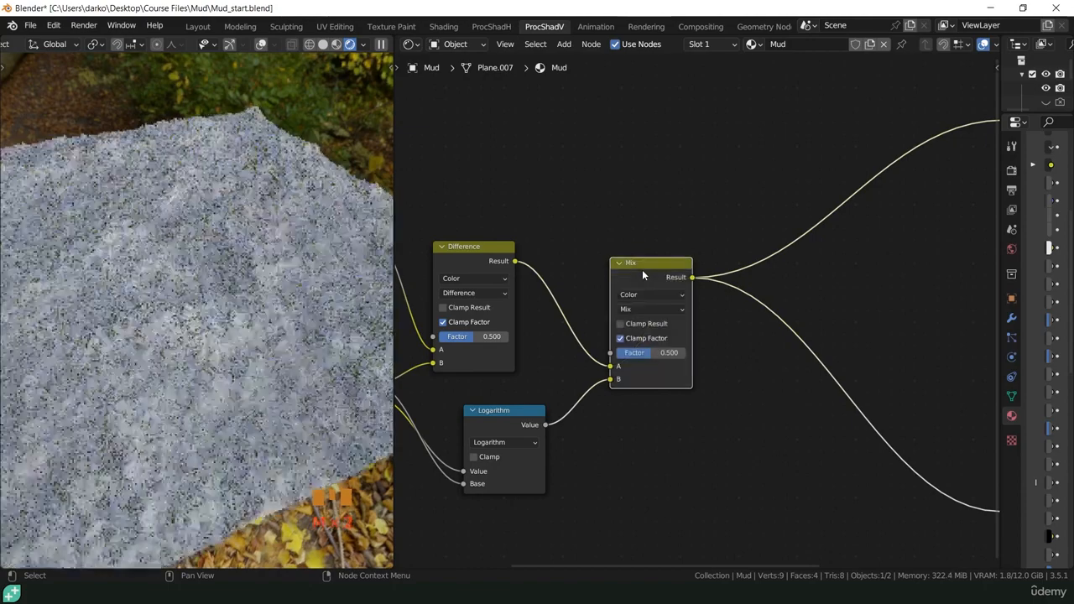
pyautogui.press('m')
pyautogui.press('m')
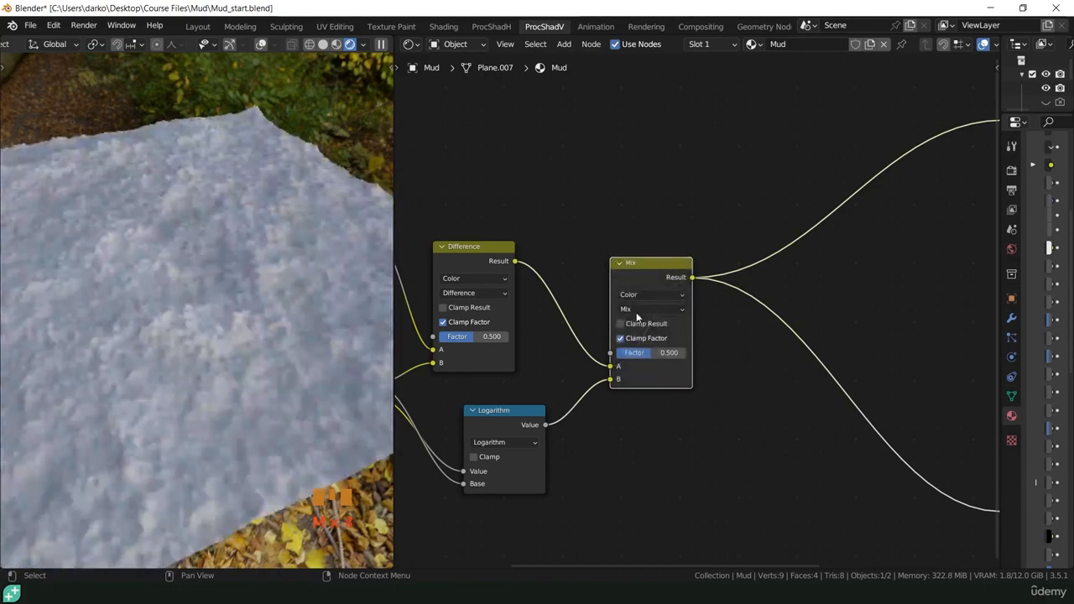
# Step: Shift the Logarithm node aside and cut both links running into it from the Scale 3 Noise Texture
pyautogui.keyDown('shift'); pyautogui.moveTo(618, 411); pyautogui.dragTo(774, 361, button='middle'); pyautogui.keyUp('shift')
pyautogui.moveTo(646, 369); pyautogui.dragTo(682, 354)
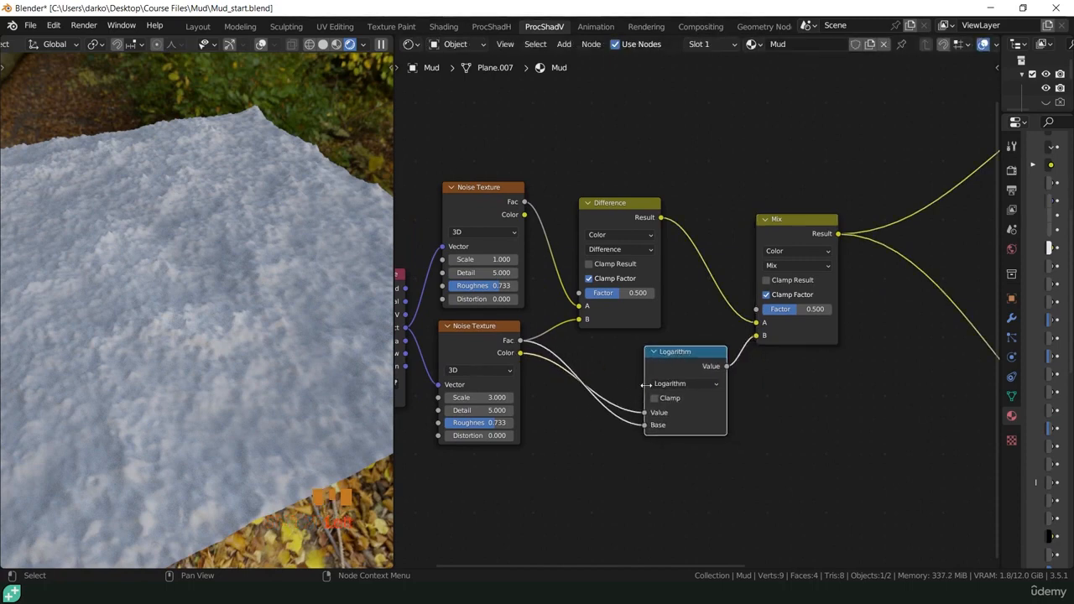
pyautogui.keyDown('ctrl'); pyautogui.moveTo(604, 371); pyautogui.dragTo(595, 421, button='right'); pyautogui.keyUp('ctrl')
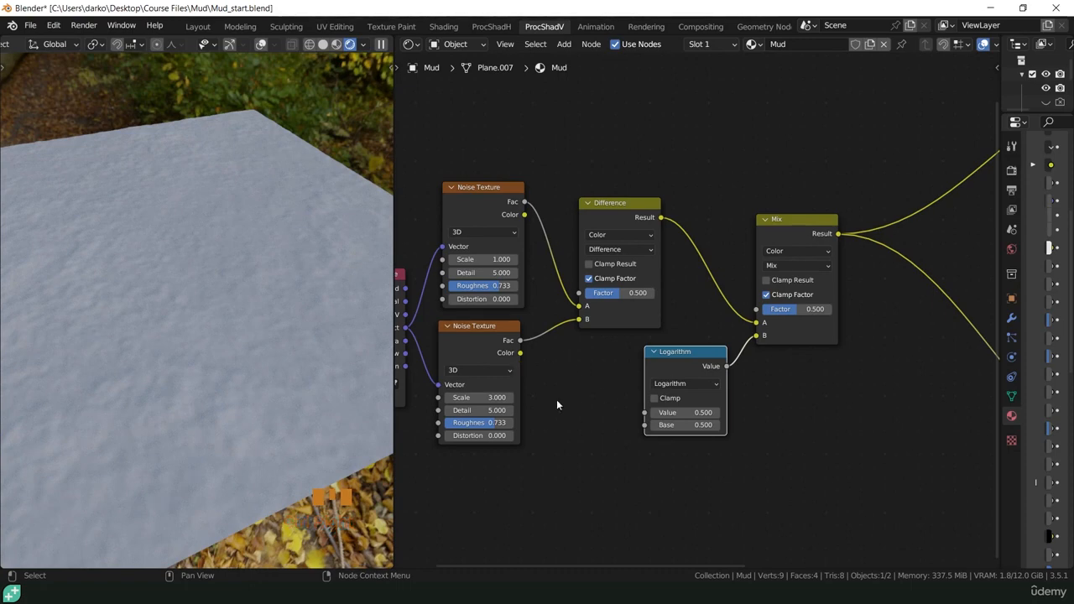
# Step: Add a Separate Color node before the Logarithm node and feed it the Scale 3 Noise Texture's Color
pyautogui.hotkey('shift', 'a')
pyautogui.moveTo(556, 399)
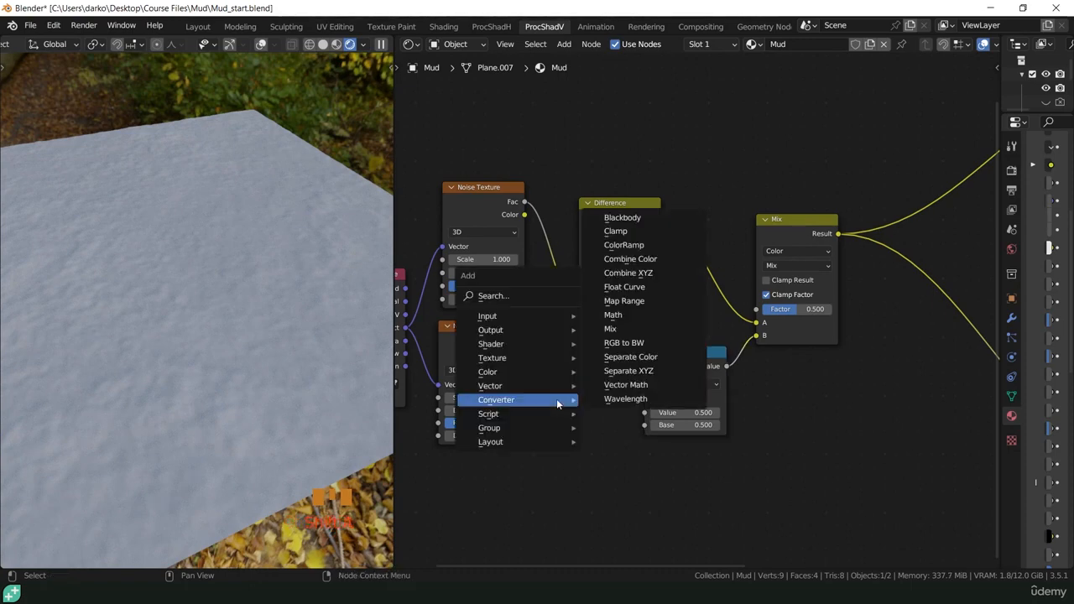
pyautogui.click(630, 357)
pyautogui.click(630, 359)
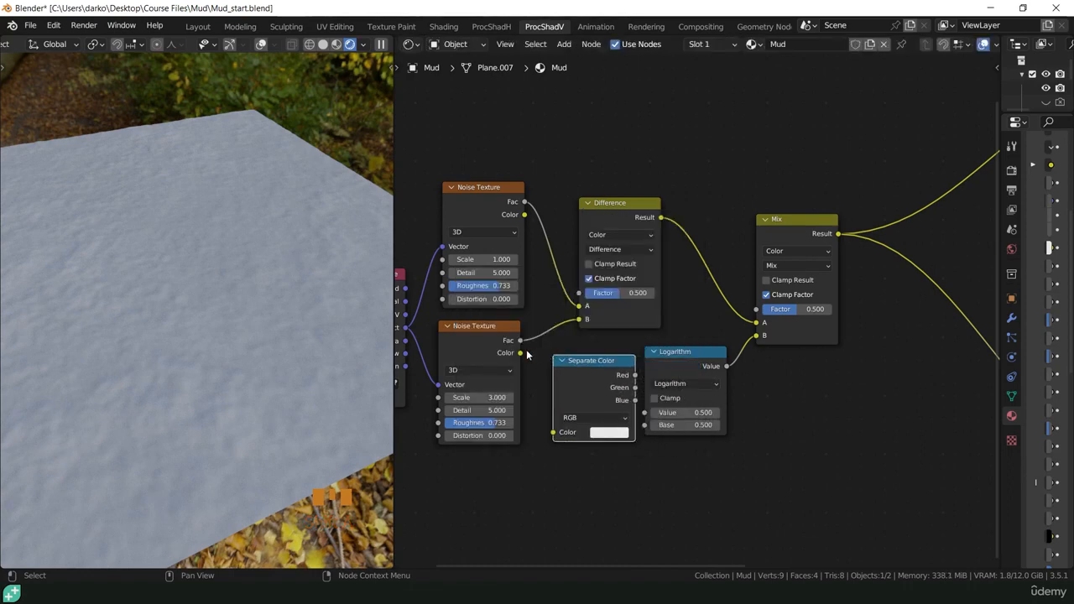
pyautogui.moveTo(522, 353); pyautogui.dragTo(553, 432)
pyautogui.moveTo(572, 368); pyautogui.dragTo(564, 367)
# Step: Preview the Separate Color node's Red, Green and Blue channels on the plane and compare their patterns
pyautogui.keyDown('ctrl'); pyautogui.keyDown('shift'); pyautogui.click(575, 366); pyautogui.keyUp('shift'); pyautogui.keyUp('ctrl')
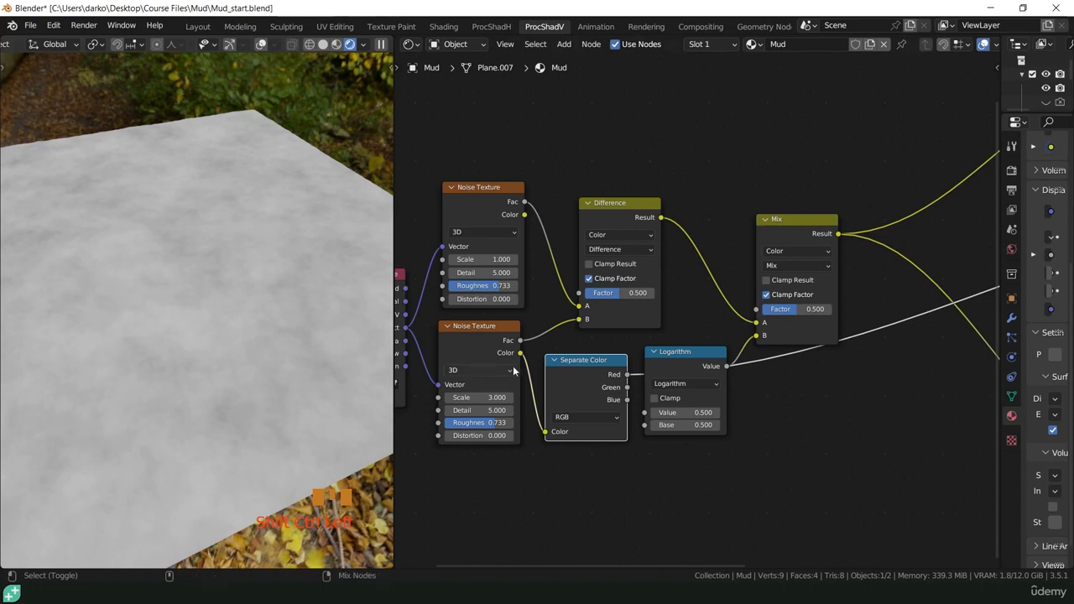
pyautogui.keyDown('ctrl'); pyautogui.keyDown('shift'); pyautogui.click(583, 372); pyautogui.keyUp('shift'); pyautogui.keyUp('ctrl')
pyautogui.keyDown('ctrl'); pyautogui.keyDown('shift'); pyautogui.click(582, 362); pyautogui.keyUp('shift'); pyautogui.keyUp('ctrl')
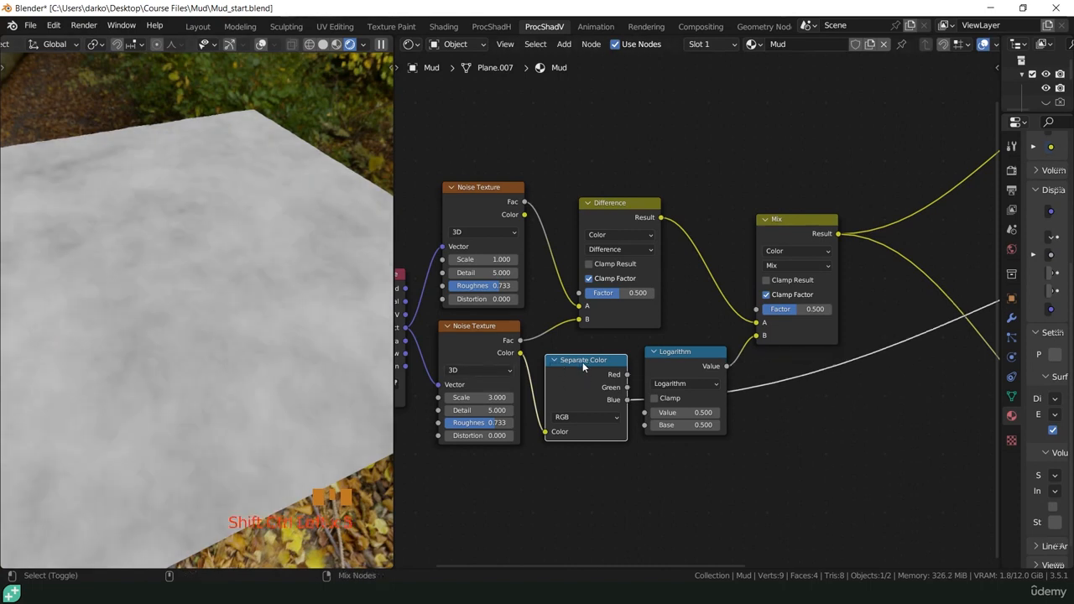
pyautogui.keyDown('ctrl'); pyautogui.keyDown('shift'); pyautogui.click(587, 364); pyautogui.keyUp('shift'); pyautogui.keyUp('ctrl')
pyautogui.keyDown('ctrl'); pyautogui.keyDown('shift'); pyautogui.click(589, 365); pyautogui.keyUp('shift'); pyautogui.keyUp('ctrl')
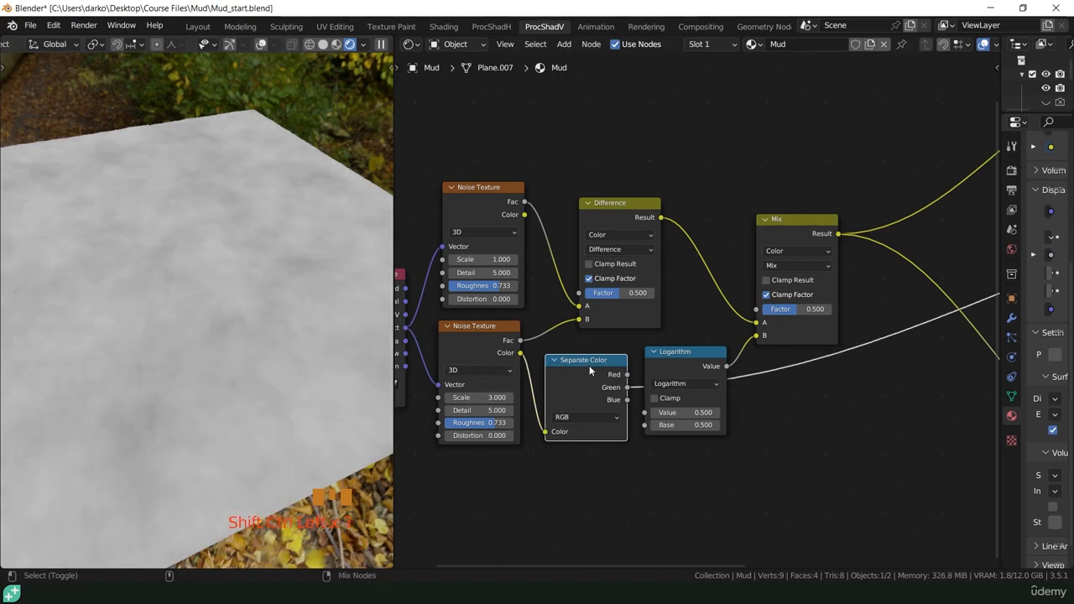
pyautogui.keyDown('ctrl'); pyautogui.keyDown('shift'); pyautogui.click(589, 365); pyautogui.keyUp('shift'); pyautogui.keyUp('ctrl')
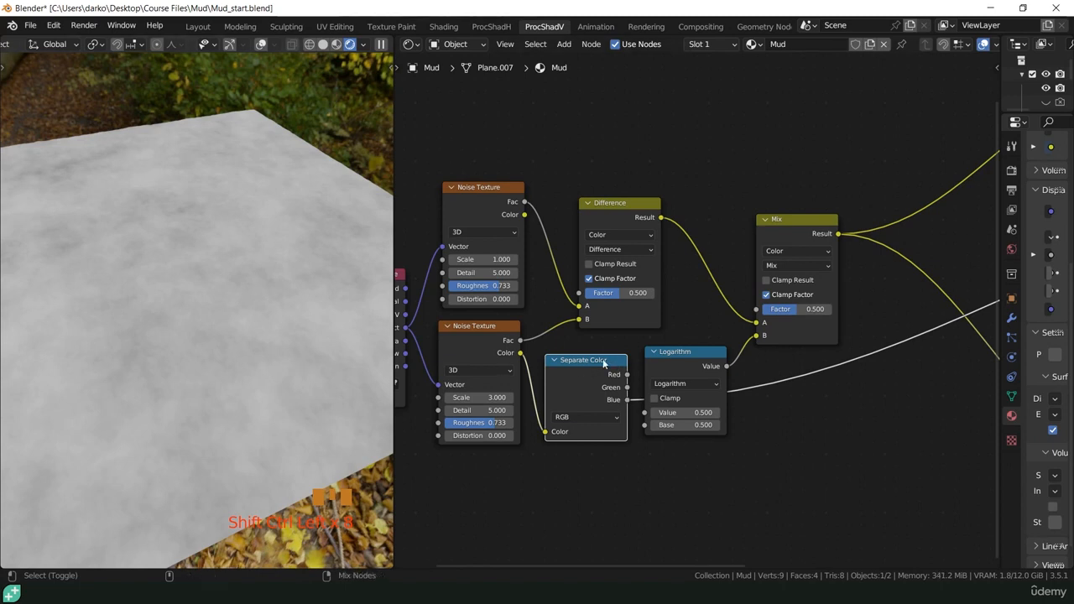
pyautogui.keyDown('ctrl'); pyautogui.keyDown('shift'); pyautogui.click(585, 363); pyautogui.keyUp('shift'); pyautogui.keyUp('ctrl')
pyautogui.keyDown('ctrl'); pyautogui.keyDown('shift'); pyautogui.click(585, 363); pyautogui.keyUp('shift'); pyautogui.keyUp('ctrl')
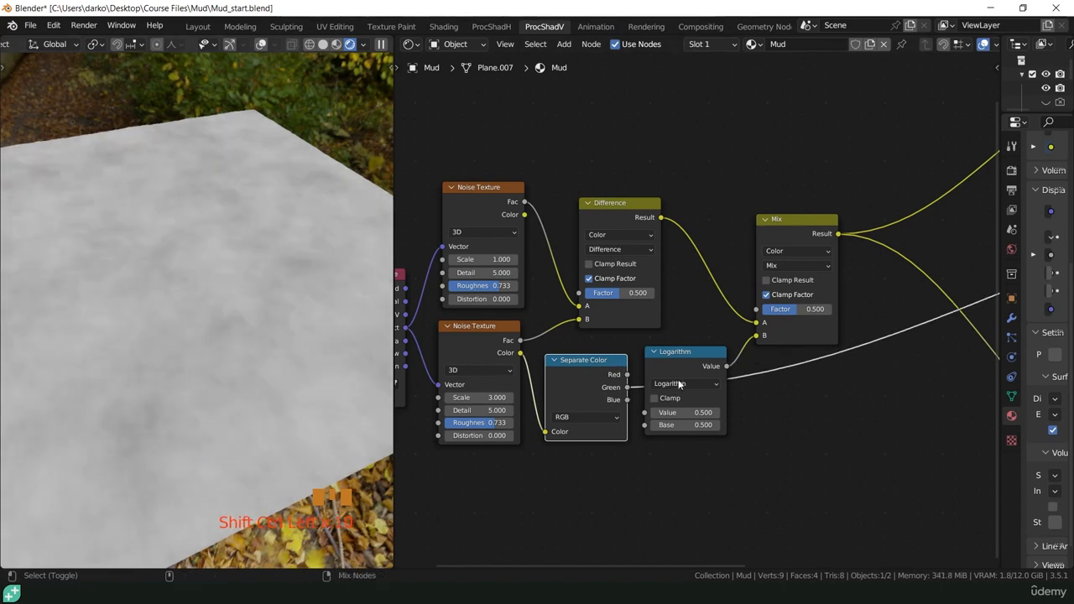
pyautogui.keyDown('ctrl'); pyautogui.keyDown('shift'); pyautogui.click(590, 365); pyautogui.keyUp('shift'); pyautogui.keyUp('ctrl')
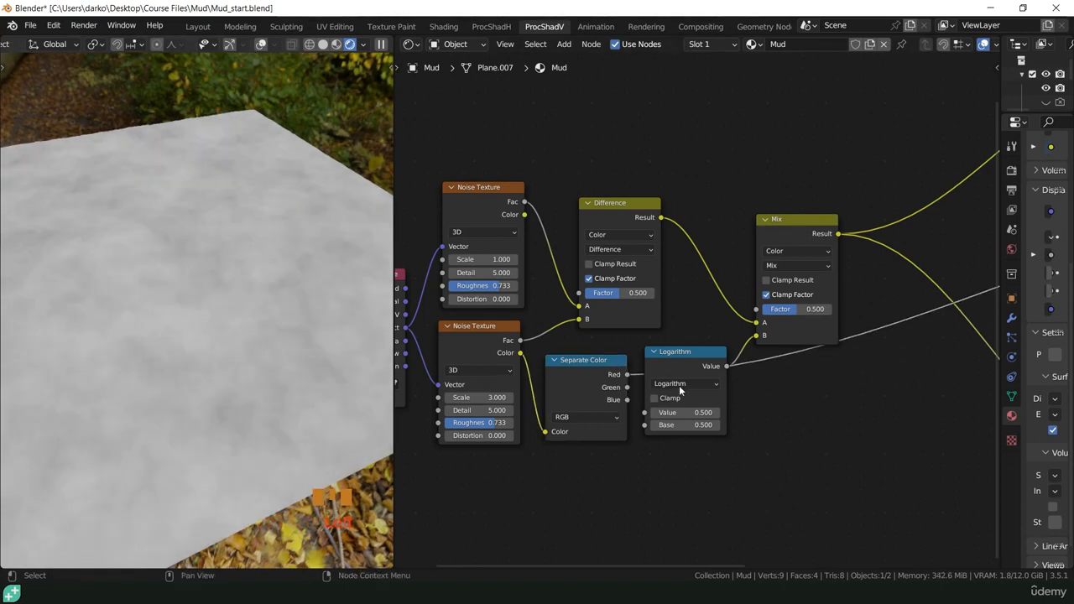
# Step: Connect Separate Color's Red to the Logarithm's Value and Green to its Base, and preview the Logarithm on the plane
pyautogui.moveTo(678, 385); pyautogui.dragTo(705, 396)
pyautogui.moveTo(628, 375); pyautogui.dragTo(671, 423)
pyautogui.moveTo(628, 387); pyautogui.dragTo(671, 436)
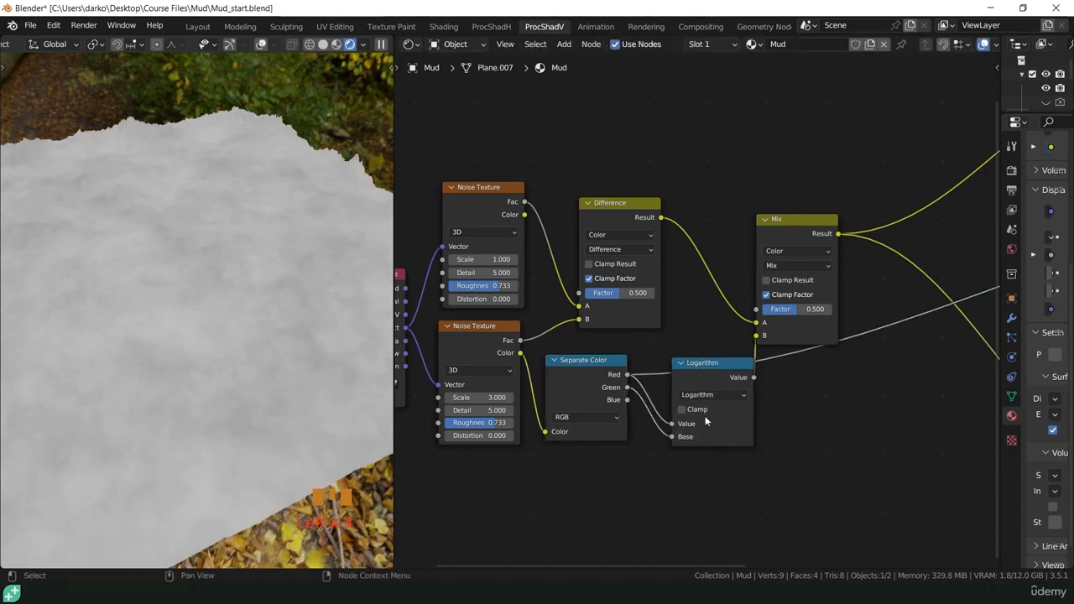
pyautogui.keyDown('ctrl'); pyautogui.keyDown('shift'); pyautogui.click(698, 373); pyautogui.keyUp('shift'); pyautogui.keyUp('ctrl')
pyautogui.moveTo(186, 400); pyautogui.dragTo(136, 331, button='middle')
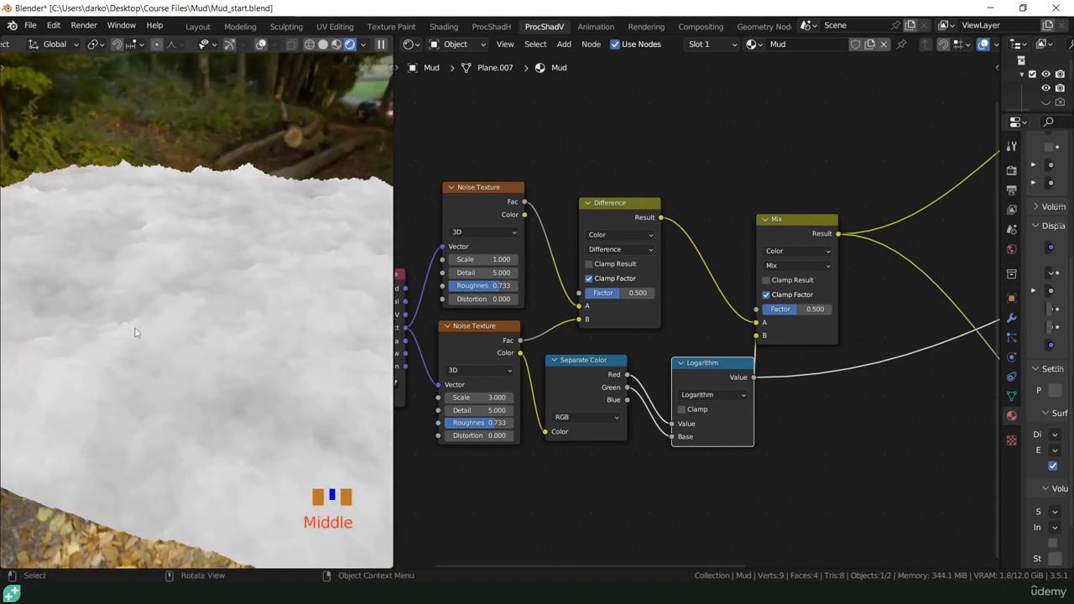
# Step: Try Blue as the Logarithm's Base with Green and Red as Value, and return to Red for Value and Green for Base
pyautogui.click(622, 410)
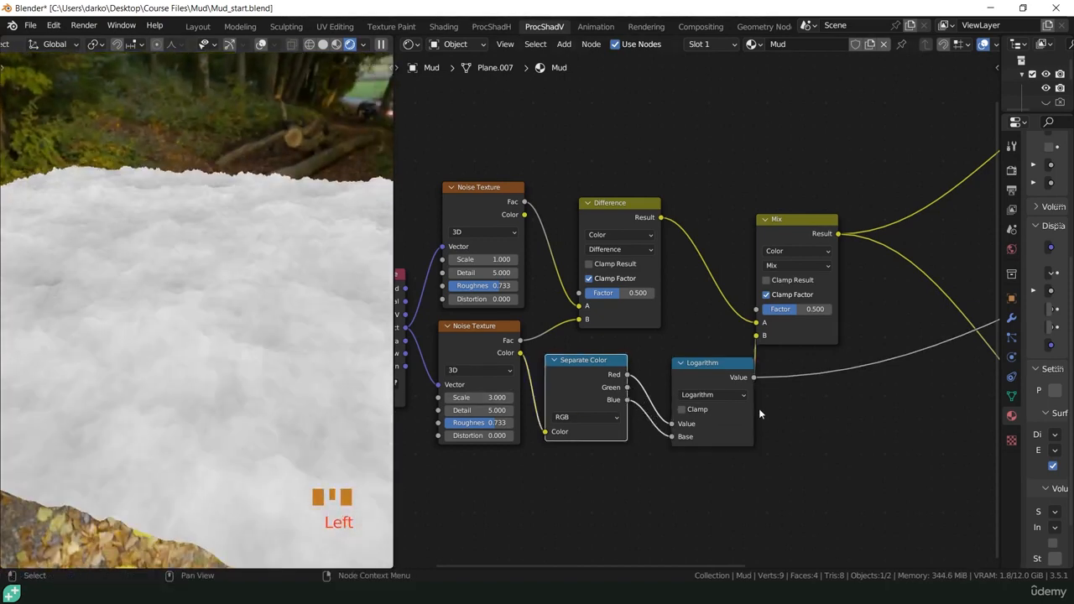
pyautogui.moveTo(626, 387); pyautogui.dragTo(671, 423)
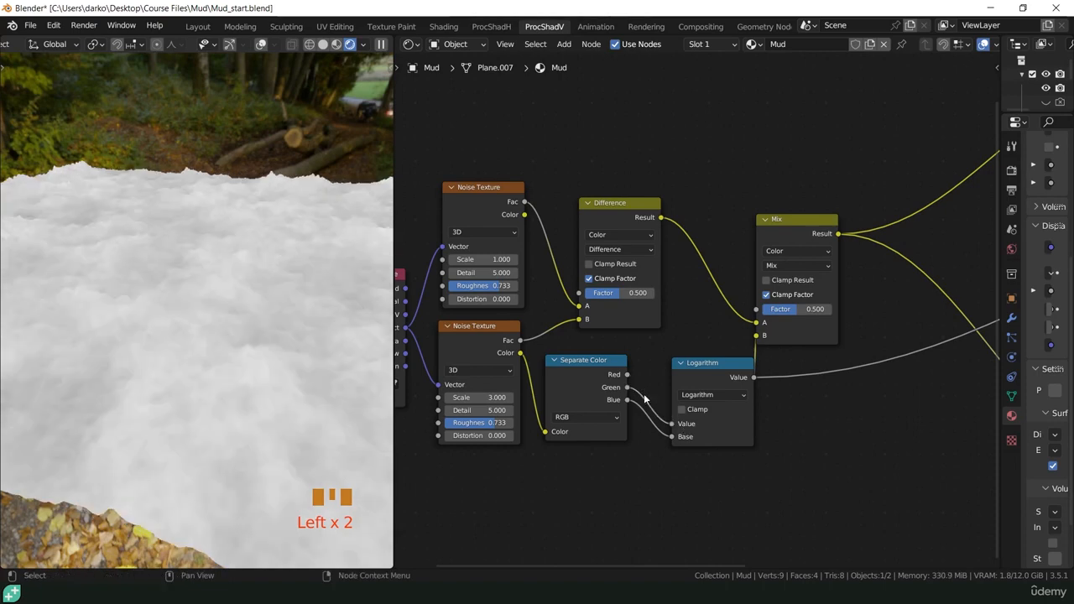
pyautogui.moveTo(626, 374); pyautogui.dragTo(671, 424)
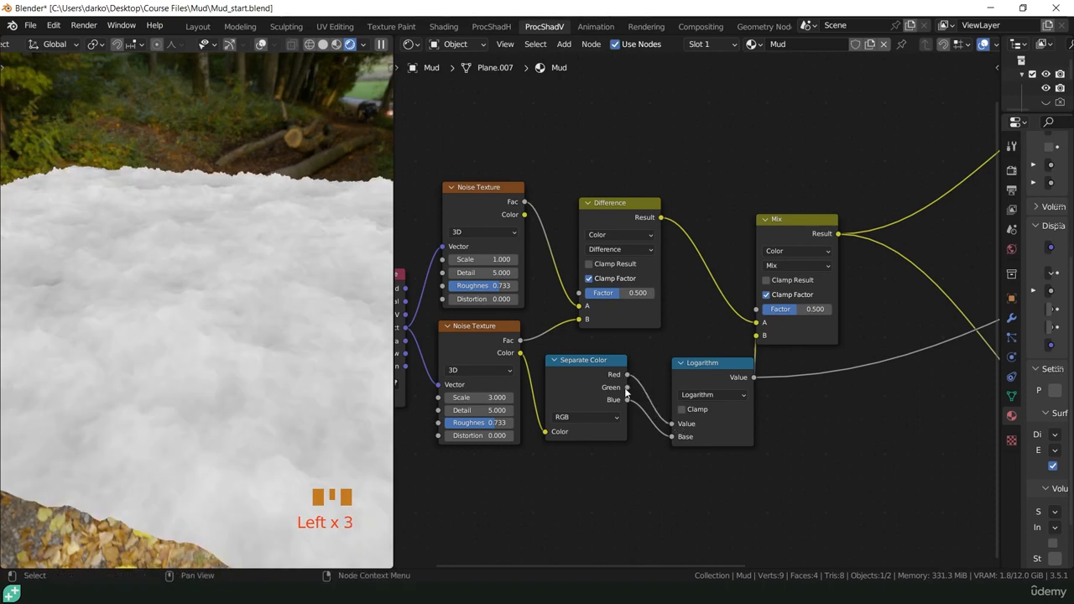
pyautogui.moveTo(627, 387); pyautogui.dragTo(671, 436)
# Step: Nudge the Logarithm node slightly and restore the Principled BSDF as the material's surface output
pyautogui.moveTo(682, 375); pyautogui.dragTo(689, 362)
pyautogui.scroll(-5, 689, 362)
pyautogui.moveTo(807, 318); pyautogui.dragTo(476, 401, button='middle')
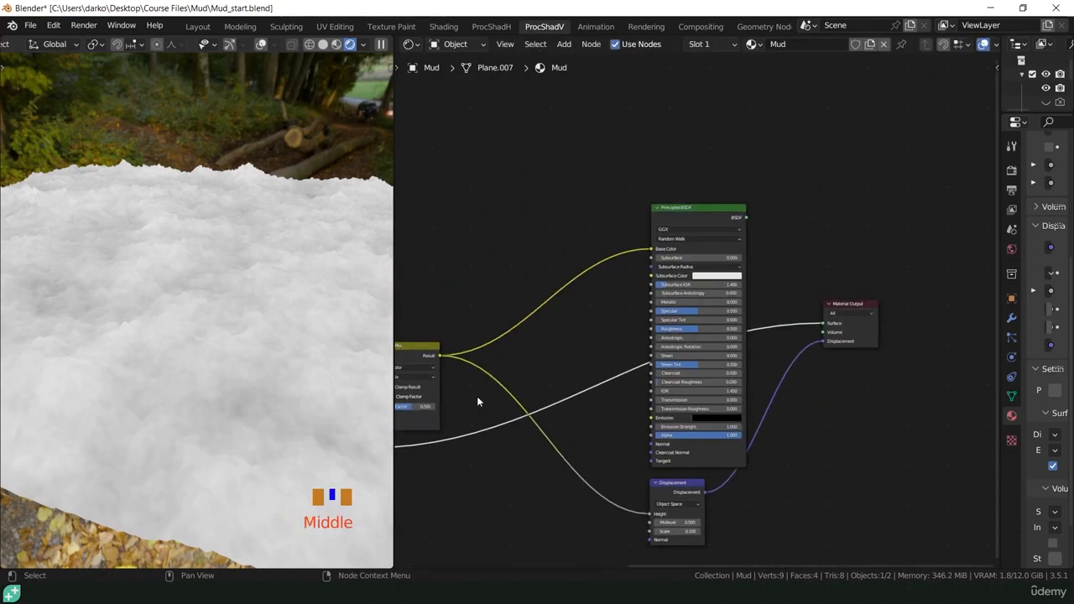
pyautogui.keyDown('ctrl'); pyautogui.keyDown('shift'); pyautogui.click(672, 223); pyautogui.keyUp('shift'); pyautogui.keyUp('ctrl')
pyautogui.moveTo(319, 304); pyautogui.dragTo(268, 307, button='middle')
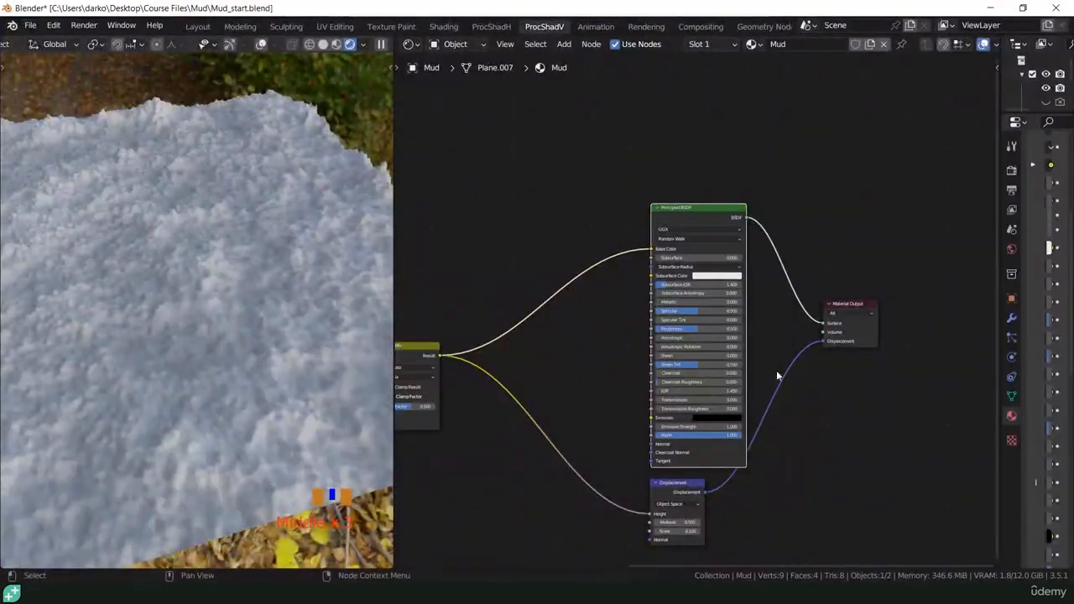
# Step: Move the Mix node farther from the Difference and Logarithm nodes to open up space in the node tree
pyautogui.scroll(-9, 656, 379)
pyautogui.keyDown('shift'); pyautogui.moveTo(655, 380); pyautogui.dragTo(707, 366, button='middle'); pyautogui.keyUp('shift')
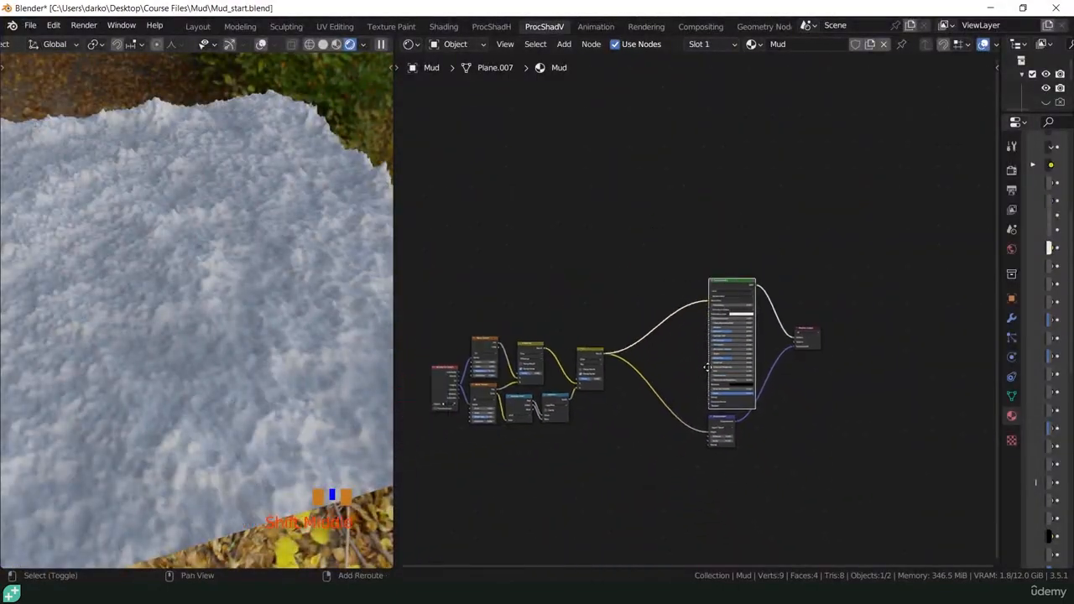
pyautogui.scroll(3, 709, 350)
pyautogui.moveTo(700, 285); pyautogui.dragTo(711, 244)
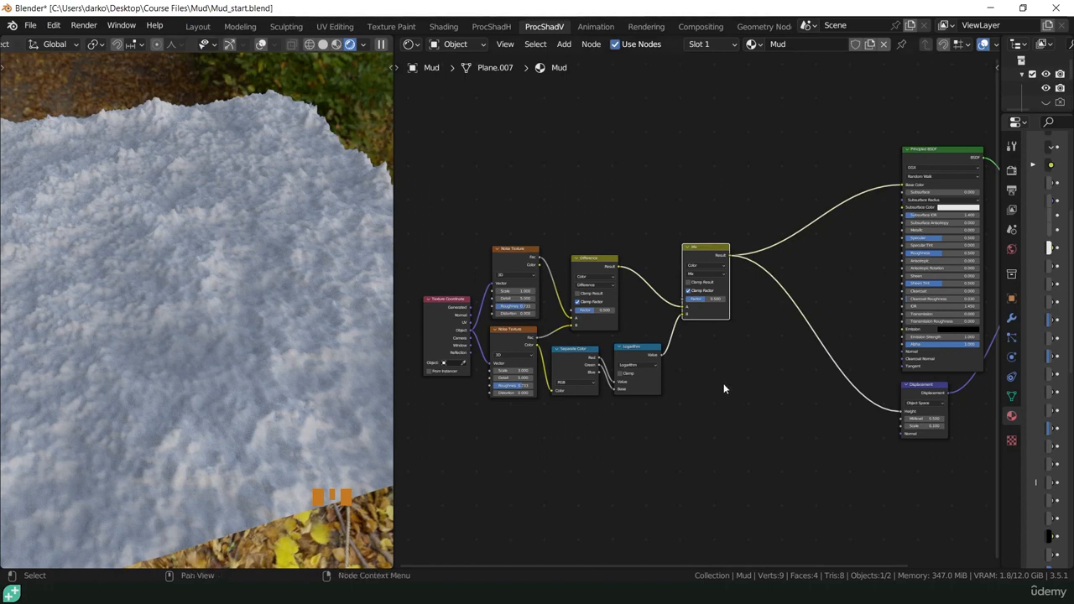
# Step: Add a Voronoi Texture below the two Noise Textures and connect the Texture Coordinate's Object output to its Vector
pyautogui.keyDown('shift'); pyautogui.moveTo(533, 424); pyautogui.dragTo(602, 411, button='middle'); pyautogui.keyUp('shift')
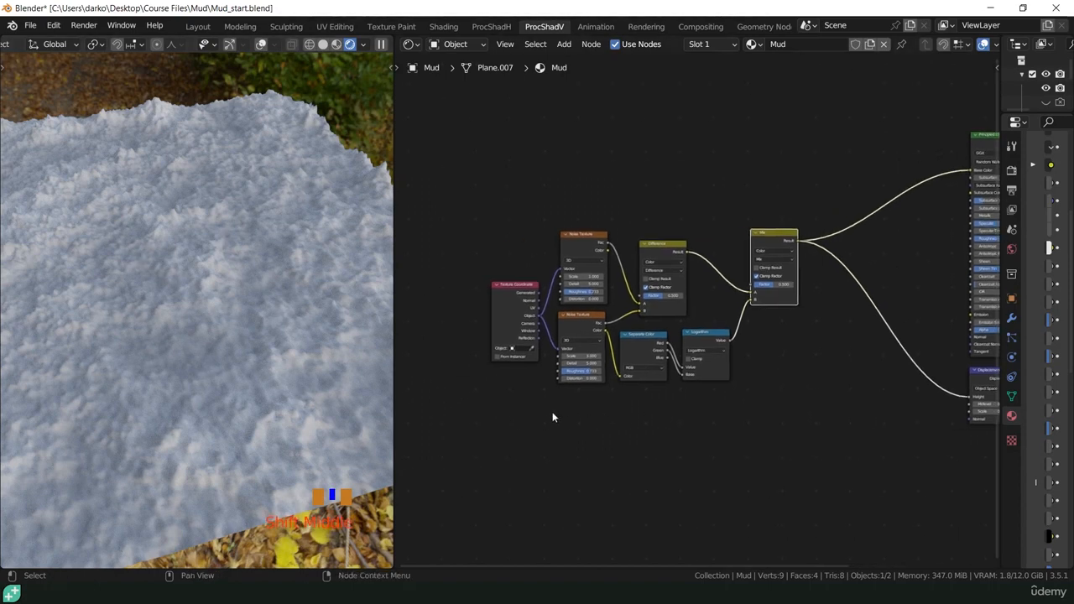
pyautogui.hotkey('shift', 'a')
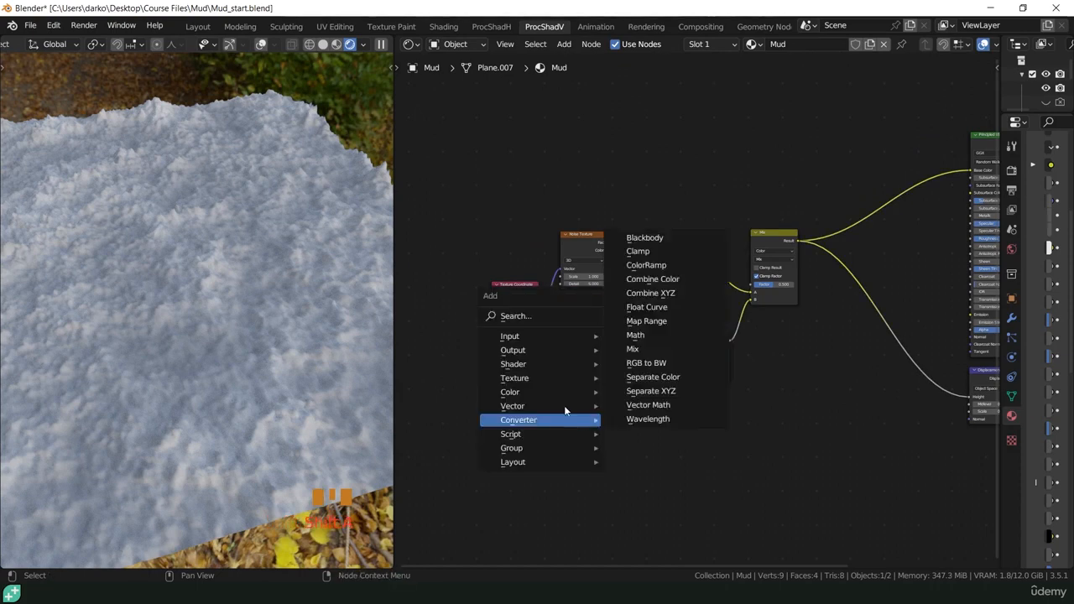
pyautogui.moveTo(552, 379)
pyautogui.click(654, 349)
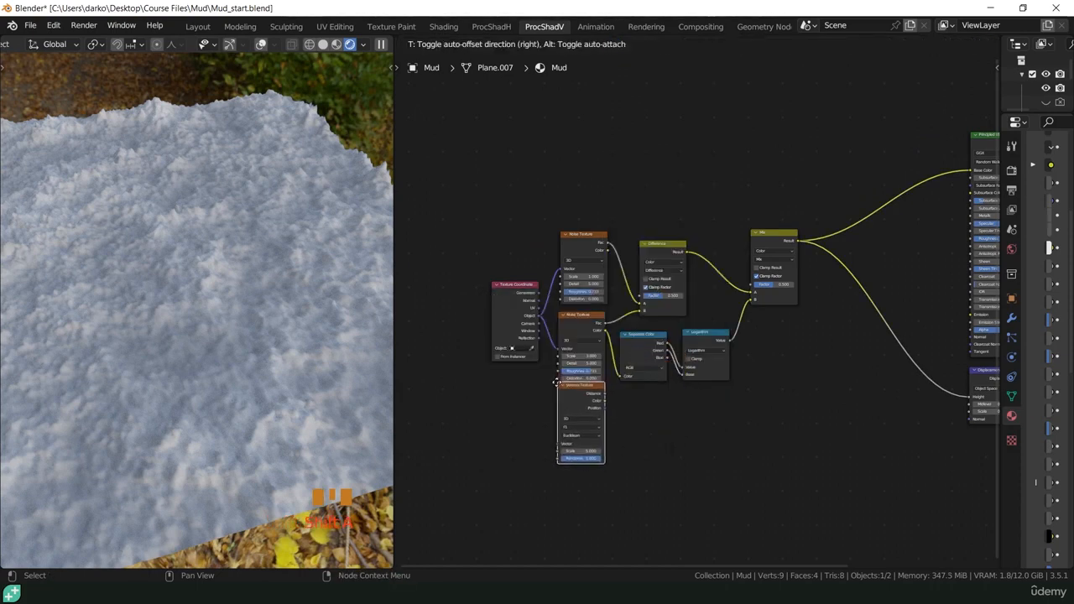
pyautogui.click(543, 367)
pyautogui.moveTo(538, 316); pyautogui.dragTo(560, 453)
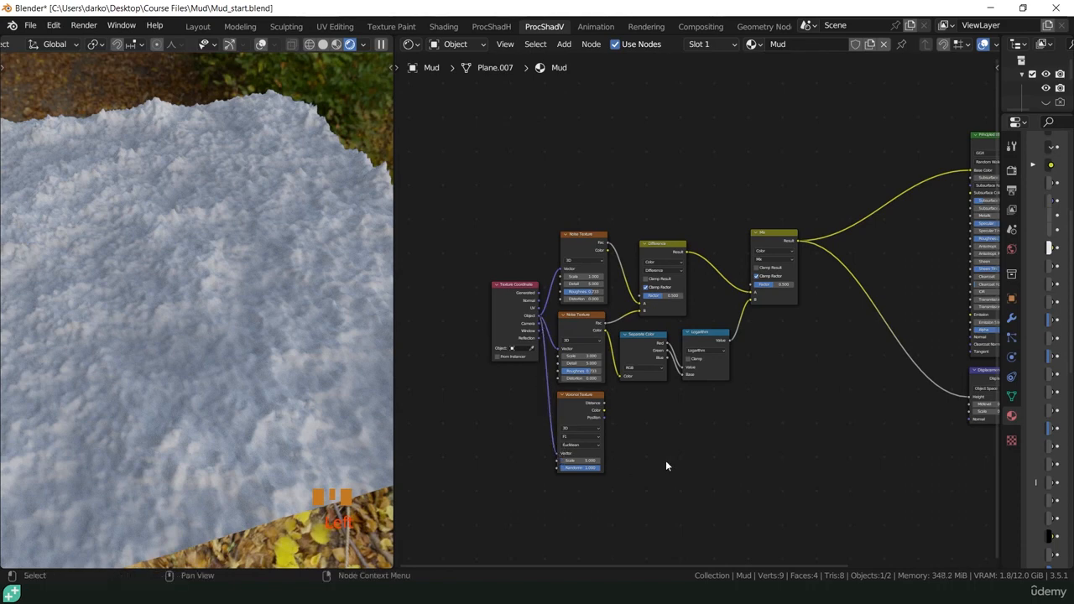
# Step: Preview the Voronoi Texture's Distance on the plane and set its Scale to 2
pyautogui.scroll(4, 682, 440)
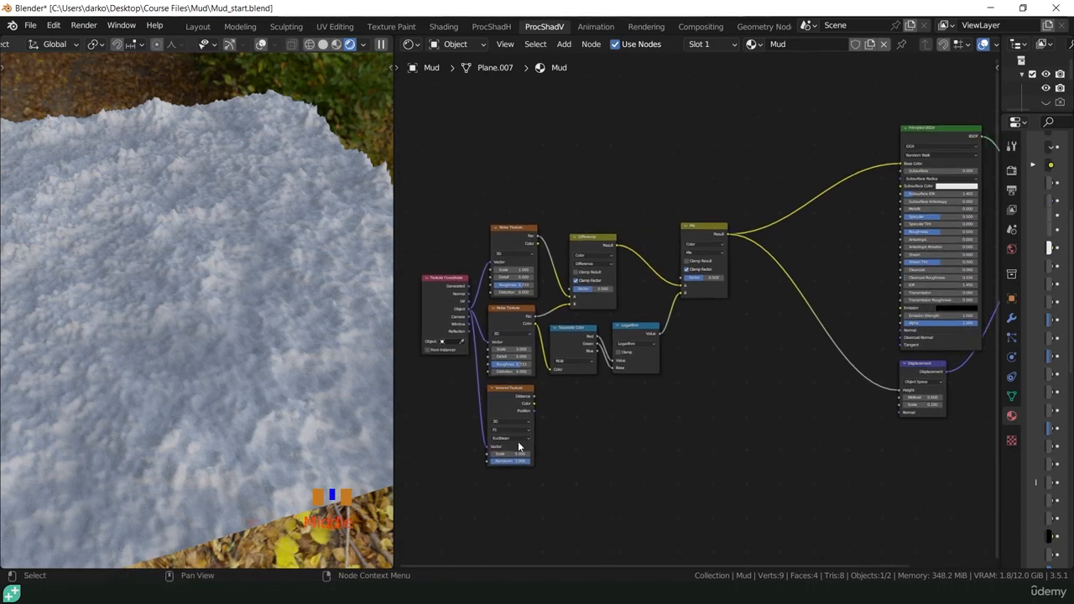
pyautogui.scroll(3, 524, 478)
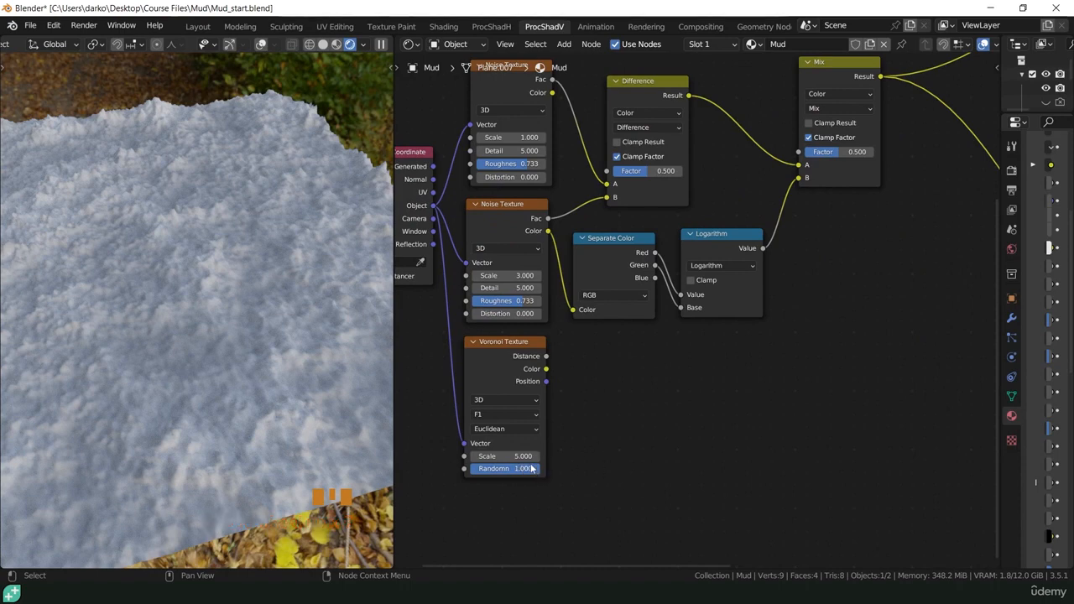
pyautogui.keyDown('ctrl'); pyautogui.keyDown('shift'); pyautogui.click(505, 357); pyautogui.keyUp('shift'); pyautogui.keyUp('ctrl')
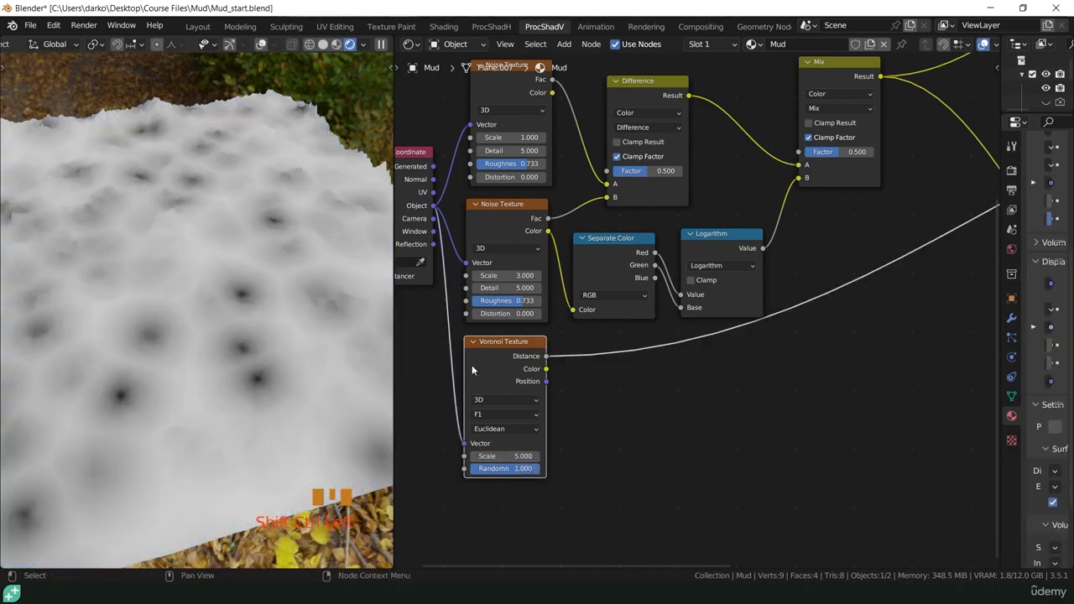
pyautogui.moveTo(290, 336); pyautogui.dragTo(285, 385, button='middle')
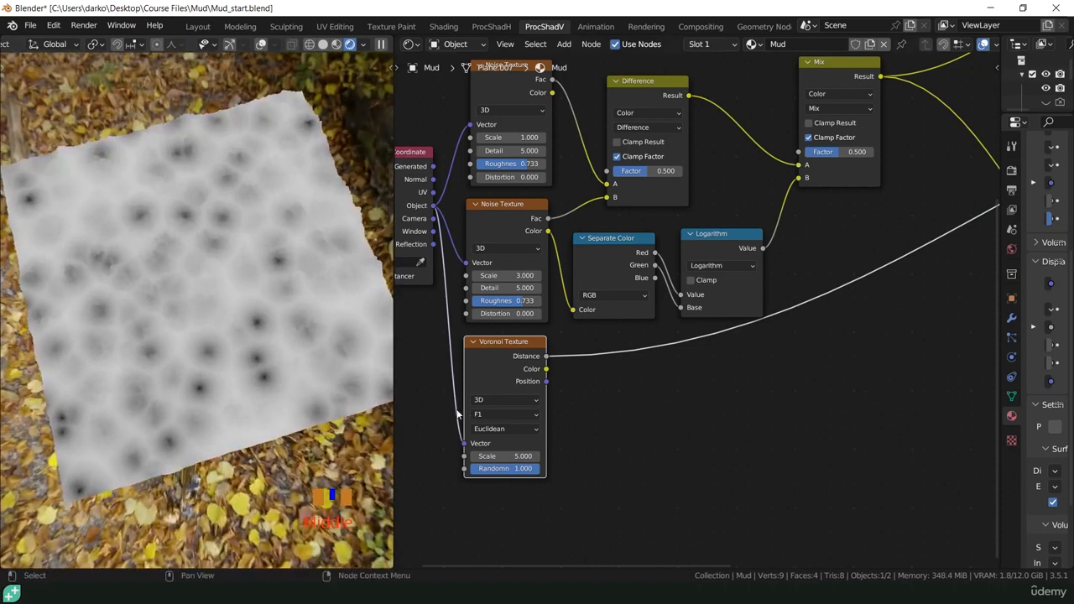
pyautogui.moveTo(508, 455); pyautogui.dragTo(398, 455)
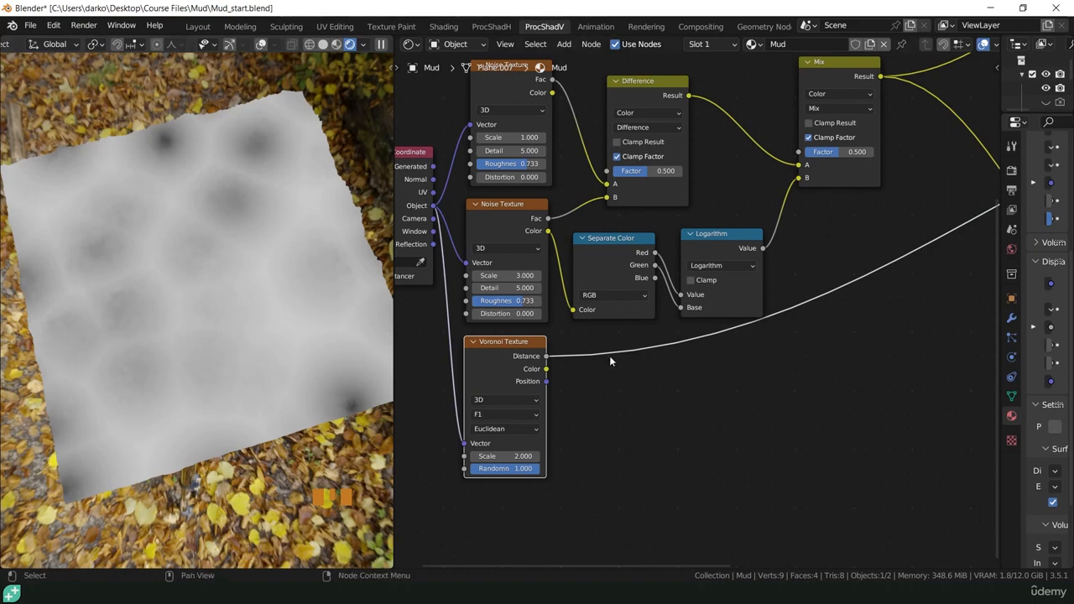
pyautogui.scroll(-2, 652, 349)
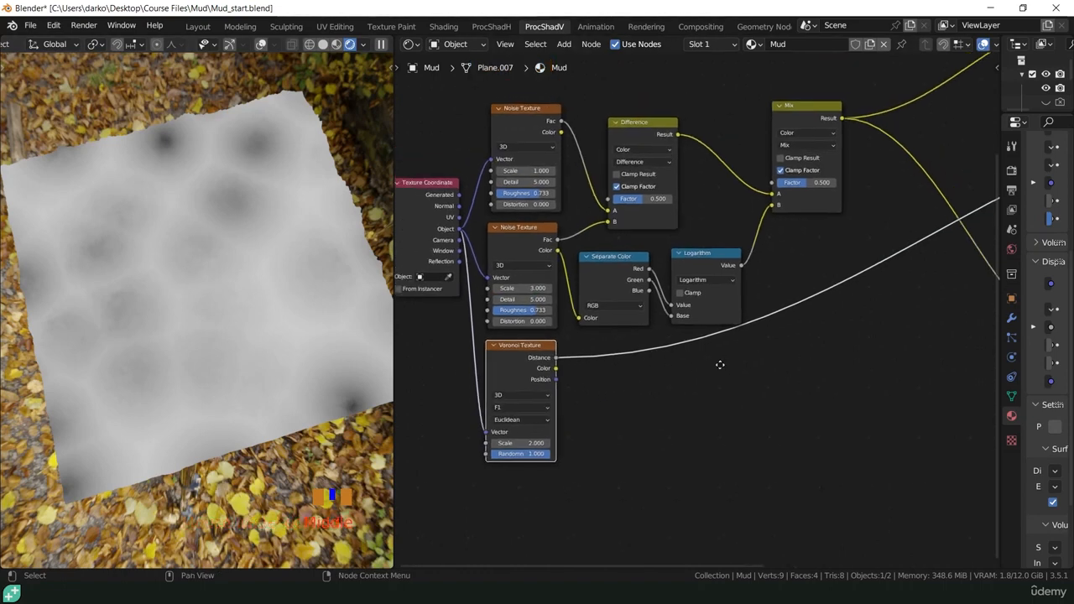
# Step: Insert a duplicate of the Mix node before the Displacement node's Height and connect the Voronoi Texture's Distance to its B input
pyautogui.moveTo(716, 364); pyautogui.dragTo(625, 379, button='middle')
pyautogui.scroll(-2, 655, 373)
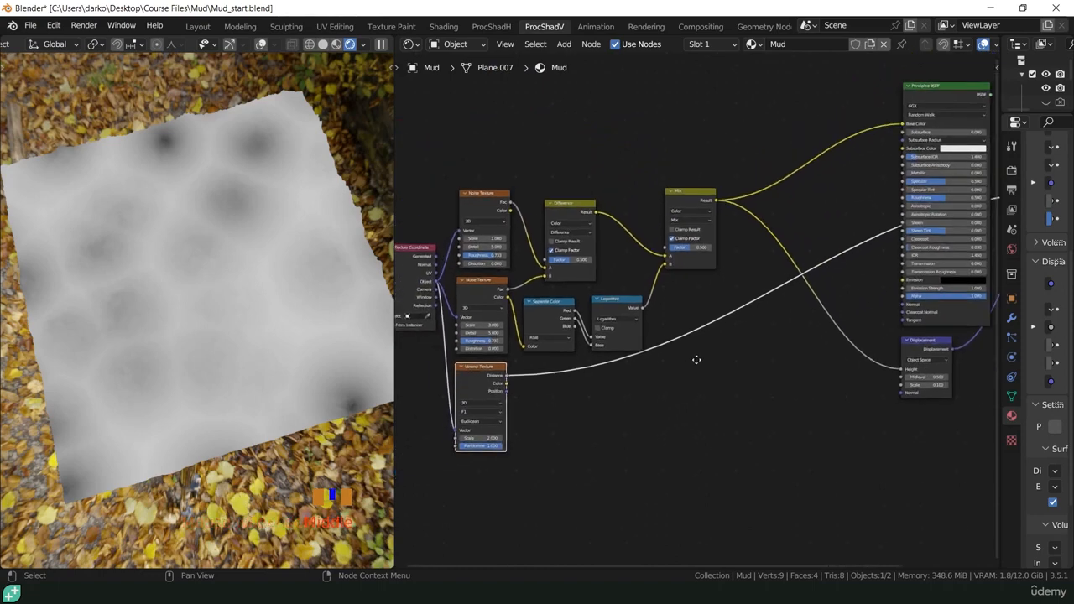
pyautogui.click(685, 191)
pyautogui.hotkey('shift', 'd')
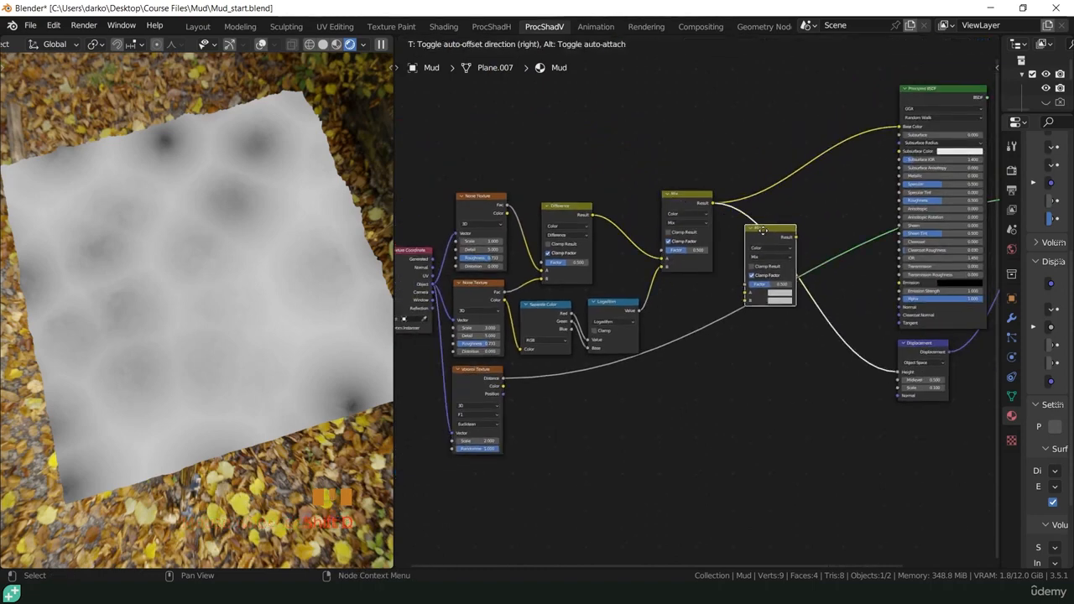
pyautogui.click(770, 236)
pyautogui.moveTo(503, 377); pyautogui.dragTo(754, 300)
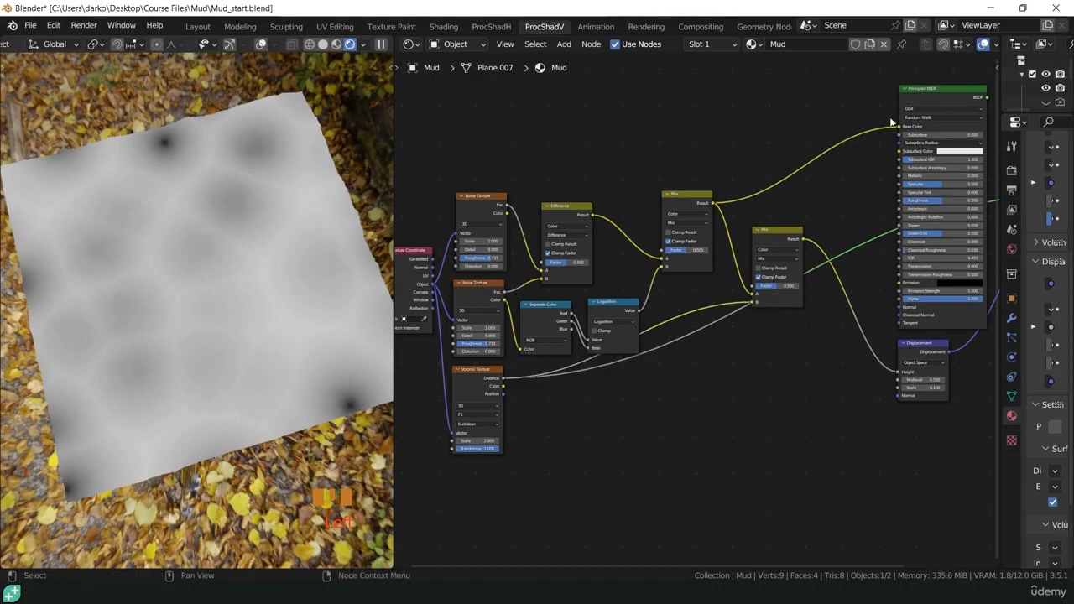
# Step: Restore the Principled BSDF as the material's surface output and set the Displacement node's Scale to 0.15
pyautogui.keyDown('ctrl'); pyautogui.keyDown('shift'); pyautogui.click(924, 94); pyautogui.keyUp('shift'); pyautogui.keyUp('ctrl')
pyautogui.moveTo(316, 329); pyautogui.dragTo(338, 284, button='middle')
pyautogui.scroll(8, 931, 390)
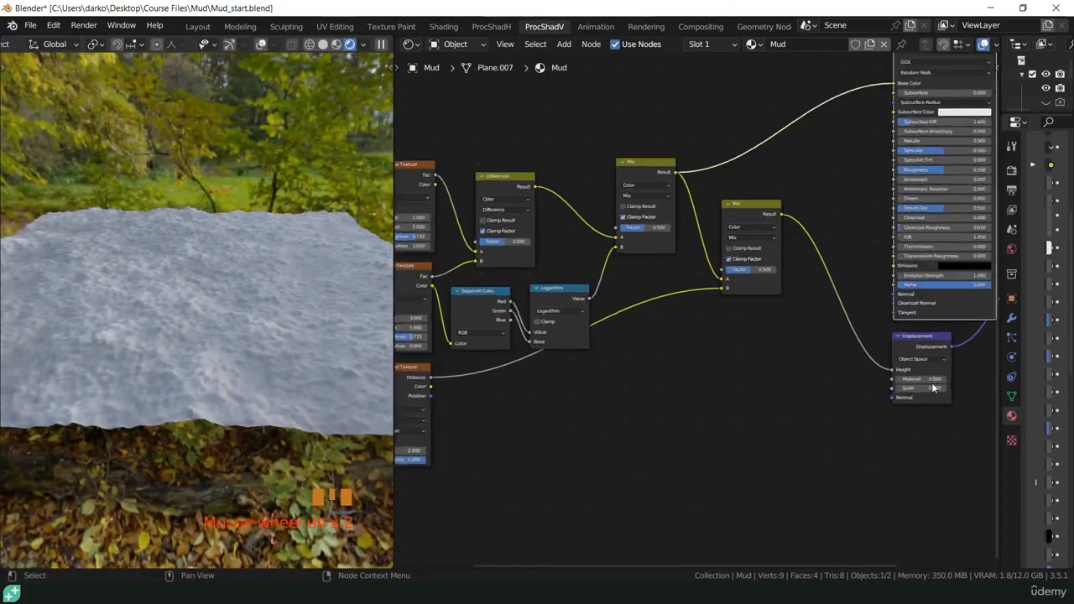
pyautogui.click(932, 390)
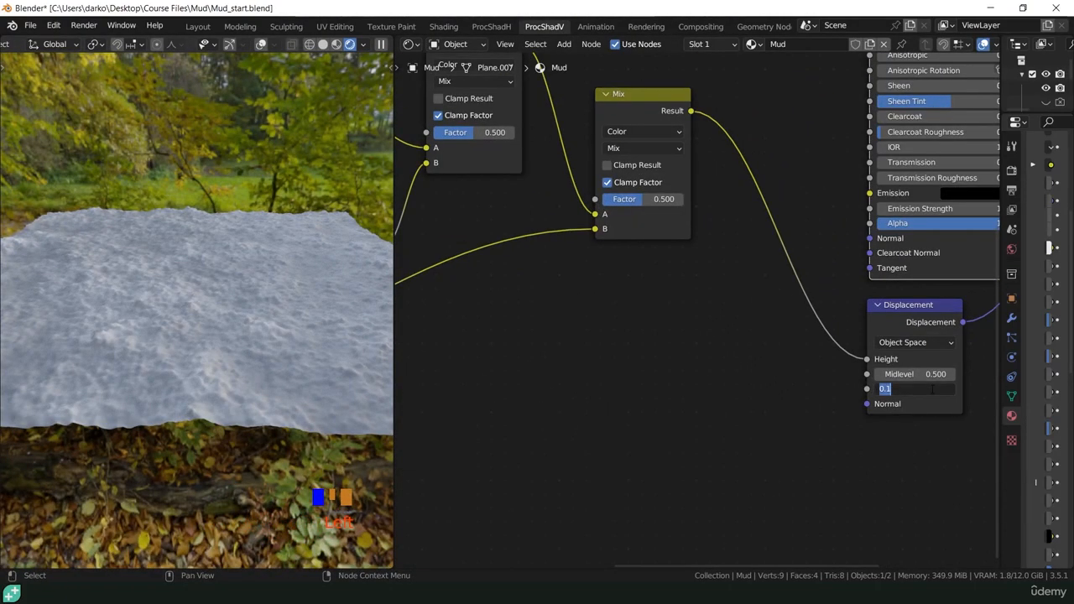
pyautogui.write('.15')
pyautogui.press('Return')
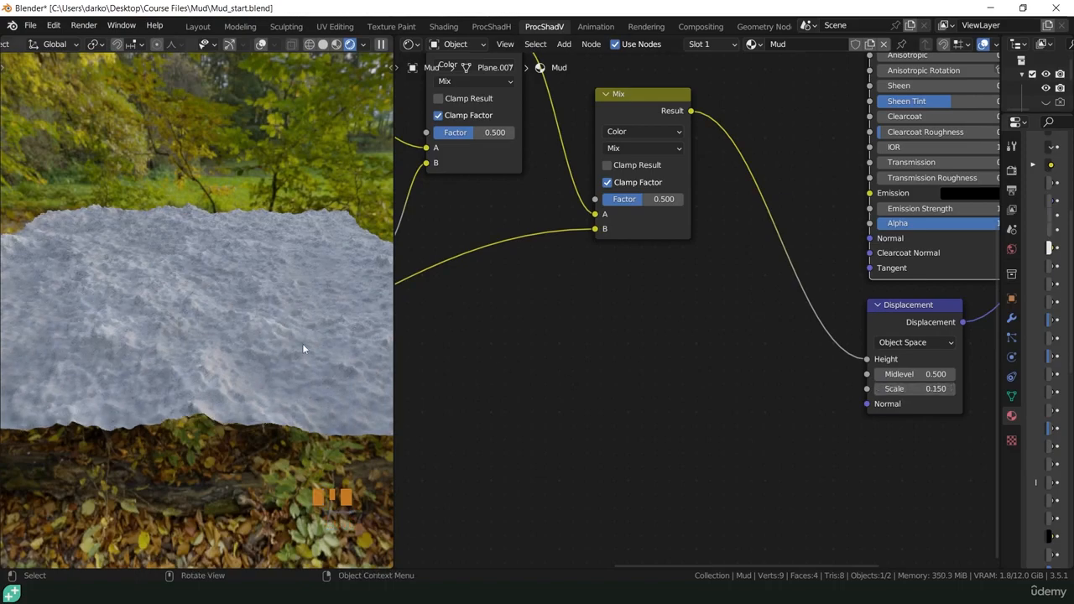
# Step: Preview the Voronoi Texture's Distance on the plane and examine its pattern from the top view
pyautogui.moveTo(302, 345); pyautogui.dragTo(386, 345, button='middle')
pyautogui.scroll(-7, 742, 341)
pyautogui.moveTo(662, 346); pyautogui.dragTo(816, 334, button='middle')
pyautogui.scroll(4, 696, 343)
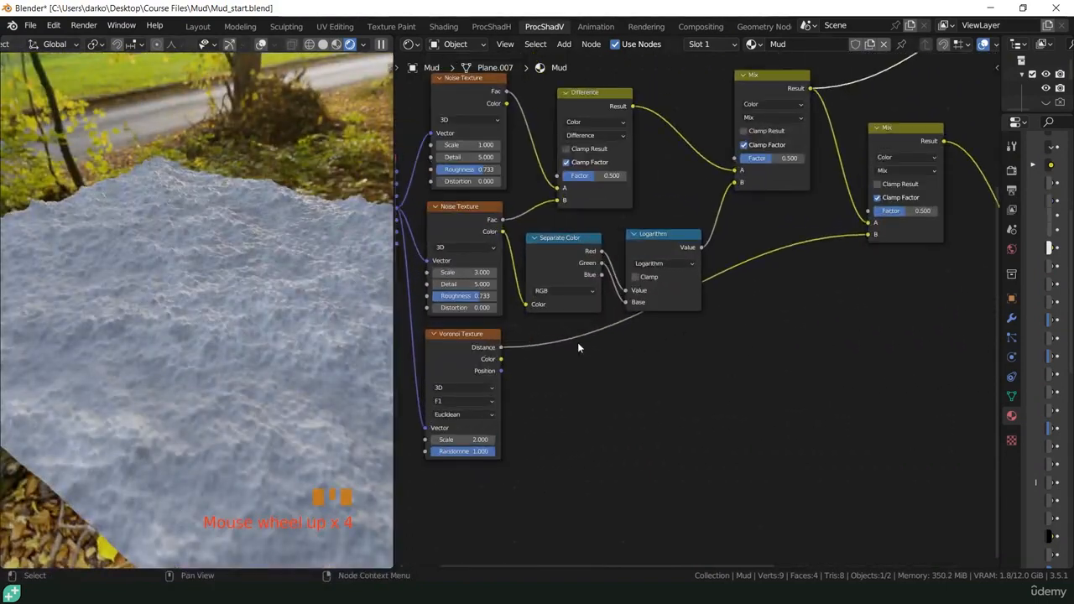
pyautogui.keyDown('ctrl'); pyautogui.keyDown('shift'); pyautogui.click(467, 345); pyautogui.keyUp('shift'); pyautogui.keyUp('ctrl')
pyautogui.moveTo(355, 330); pyautogui.dragTo(322, 361, button='middle')
pyautogui.press('KP_7')
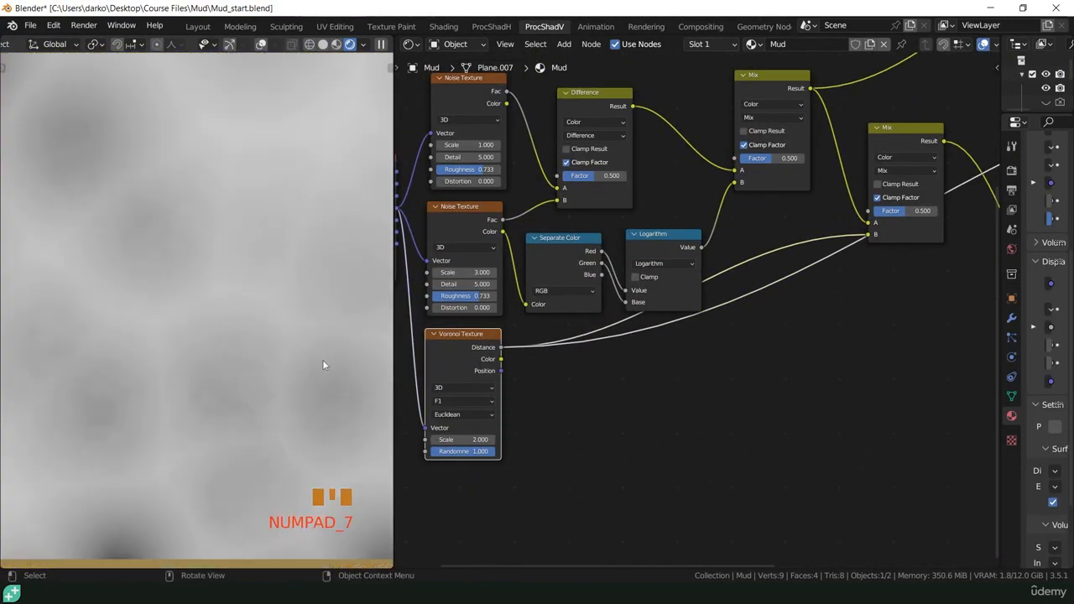
pyautogui.scroll(-5, 280, 352)
pyautogui.scroll(4, 278, 348)
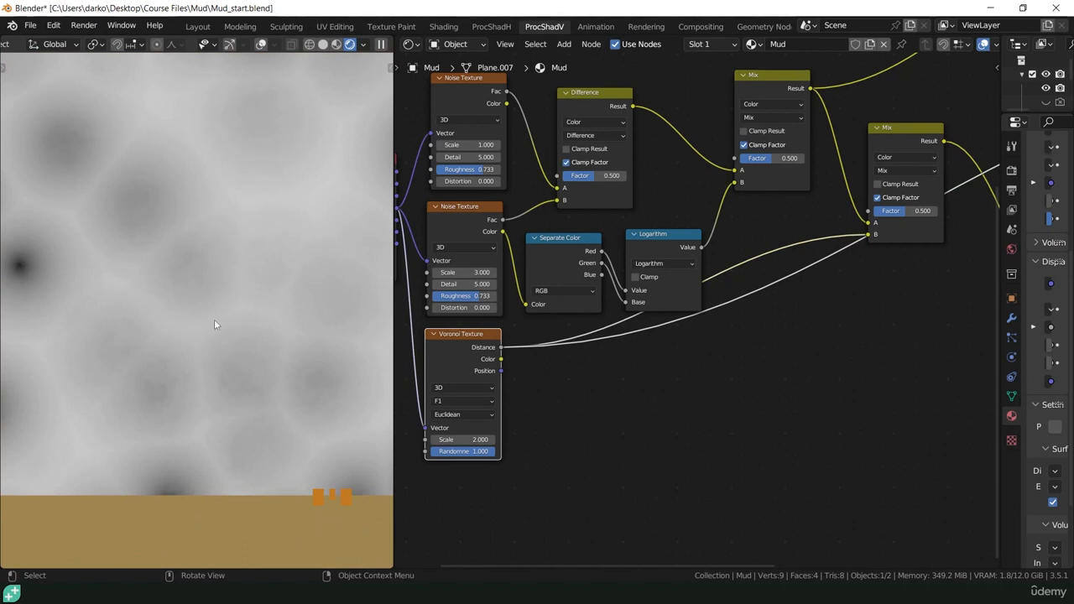
pyautogui.scroll(-4, 571, 380)
# Step: Insert a Mix Color node between the Texture Coordinate's Object output and the Voronoi Texture's Vector, spreading the neighbouring nodes apart to make room
pyautogui.moveTo(571, 380); pyautogui.dragTo(677, 374, button='middle')
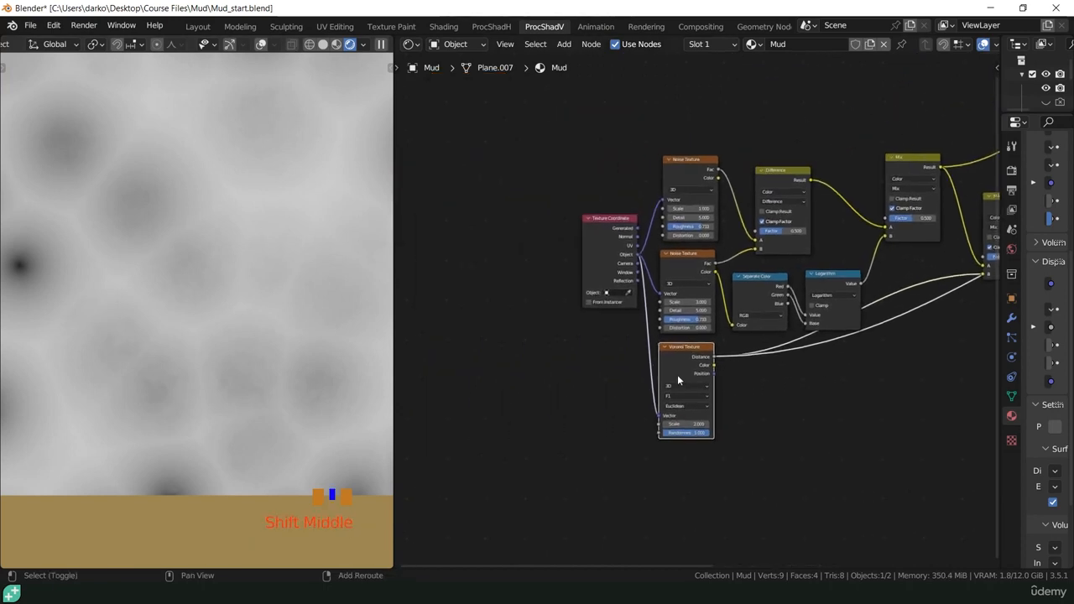
pyautogui.moveTo(676, 365); pyautogui.dragTo(773, 381)
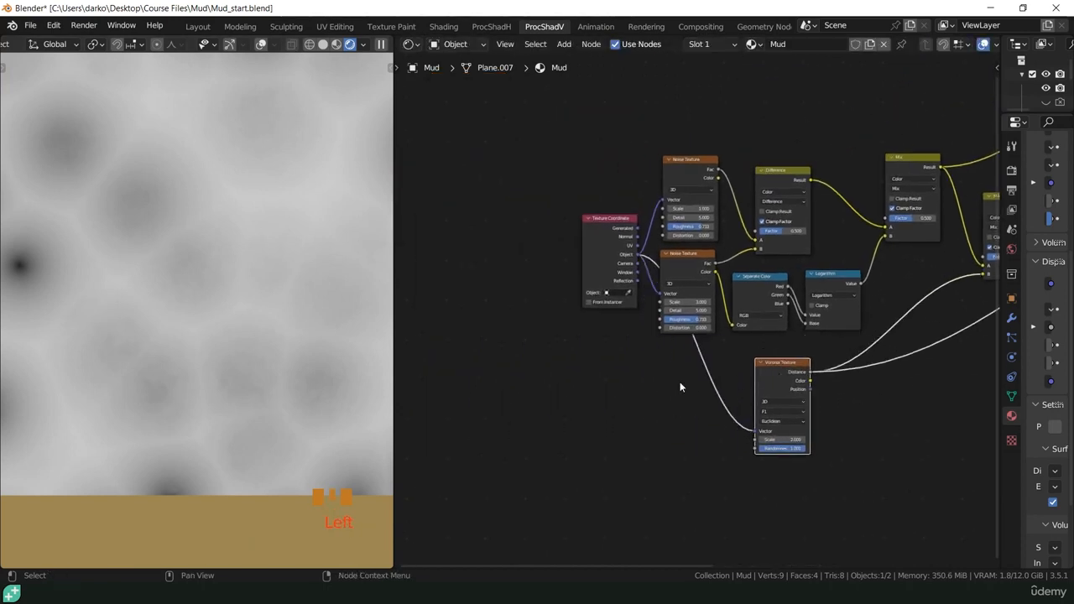
pyautogui.click(648, 400)
pyautogui.hotkey('shift', 'a')
pyautogui.moveTo(647, 401)
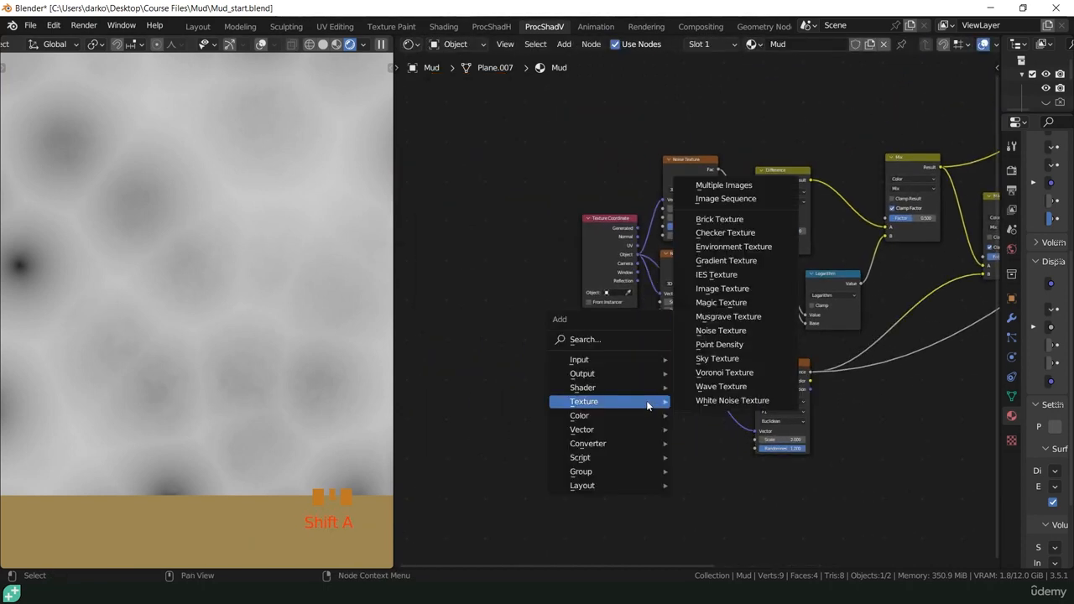
pyautogui.moveTo(583, 416)
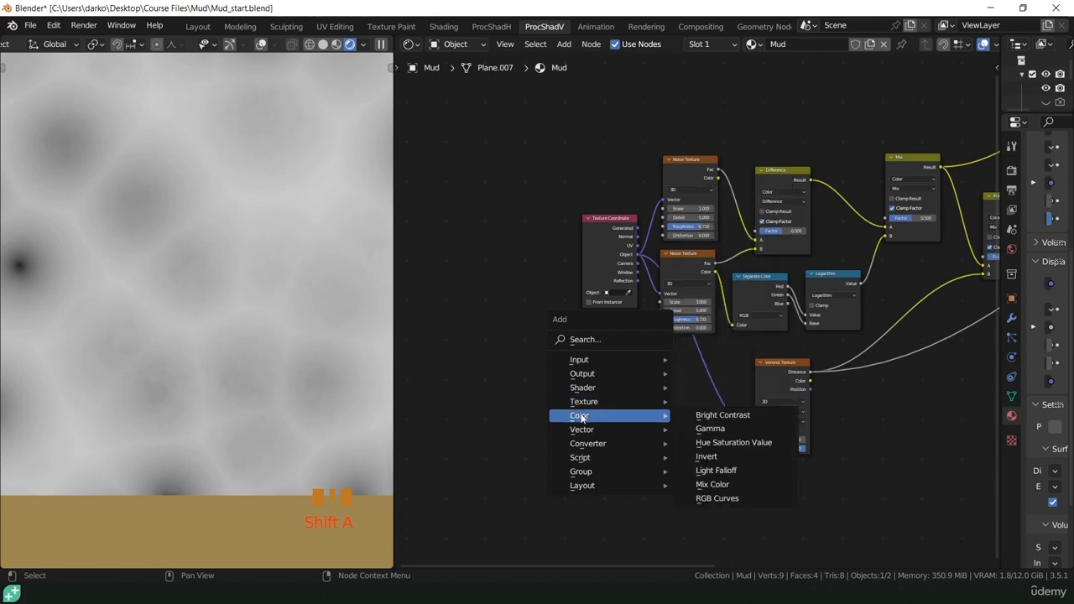
pyautogui.click(711, 485)
pyautogui.click(690, 360)
pyautogui.moveTo(713, 364); pyautogui.dragTo(684, 368)
pyautogui.moveTo(615, 217); pyautogui.dragTo(540, 219)
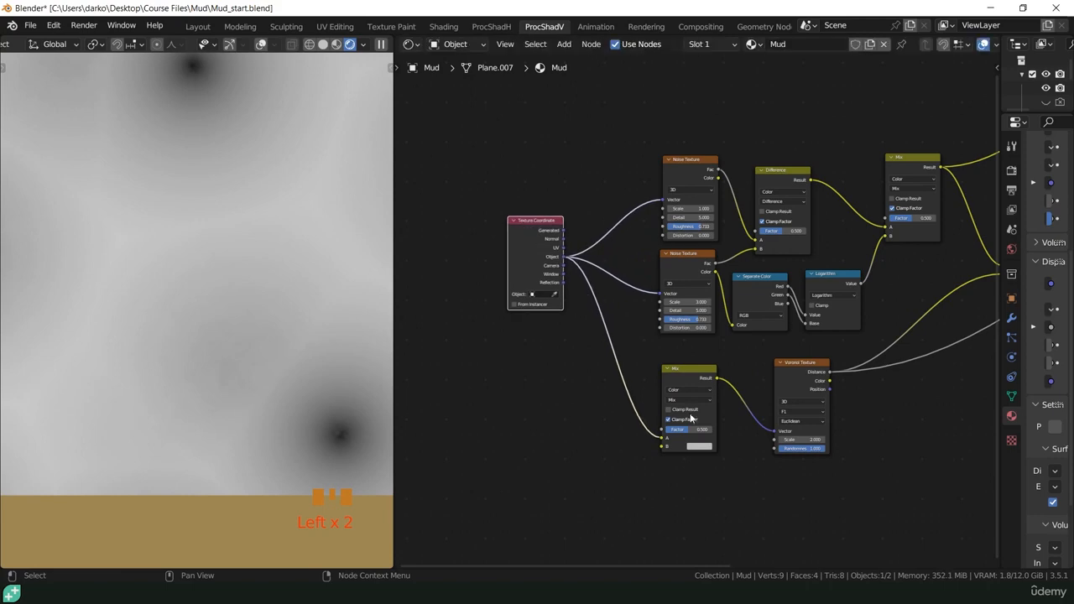
# Step: Preview the Texture Coordinate's Object output and feed a new Noise Texture's Fac into the B input of the Mix node before the Voronoi Texture
pyautogui.keyDown('ctrl'); pyautogui.keyDown('shift'); pyautogui.click(527, 232); pyautogui.keyUp('shift'); pyautogui.keyUp('ctrl')
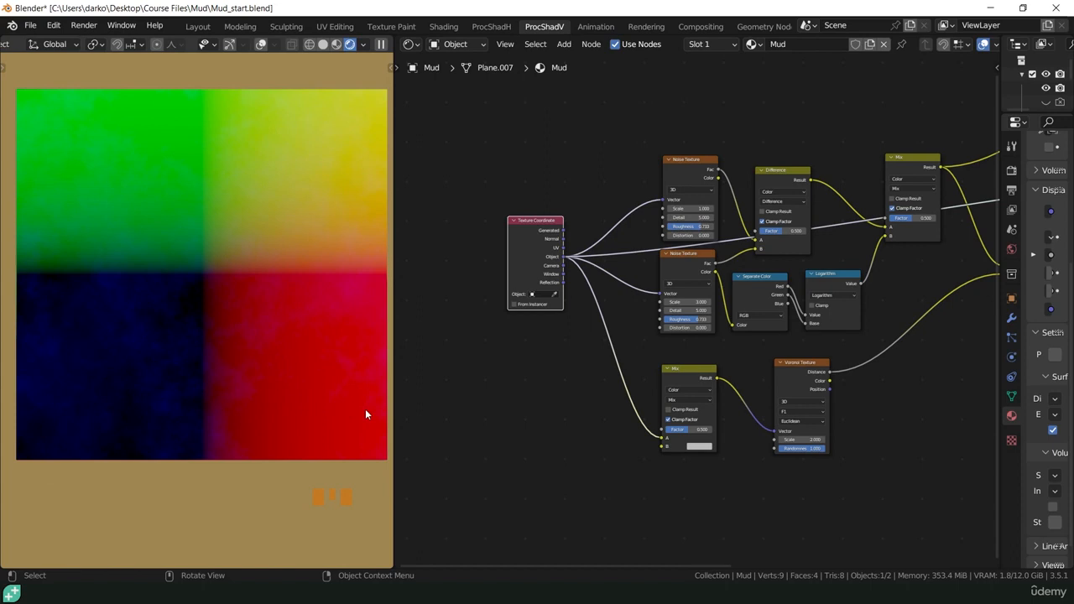
pyautogui.scroll(2, 597, 381)
pyautogui.scroll(2, 597, 381)
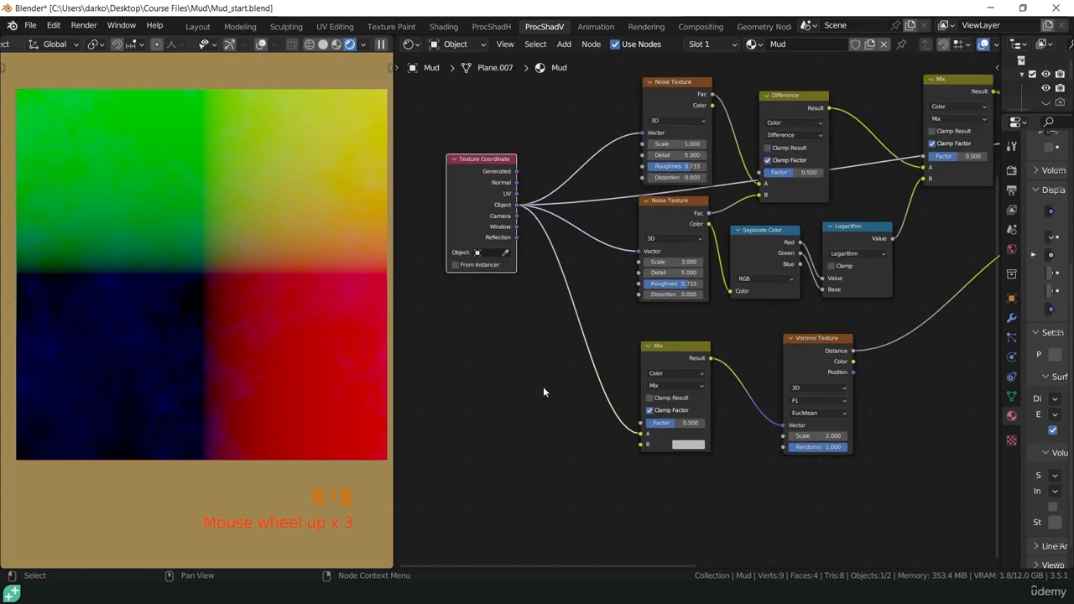
pyautogui.hotkey('shift', 'a')
pyautogui.moveTo(509, 365)
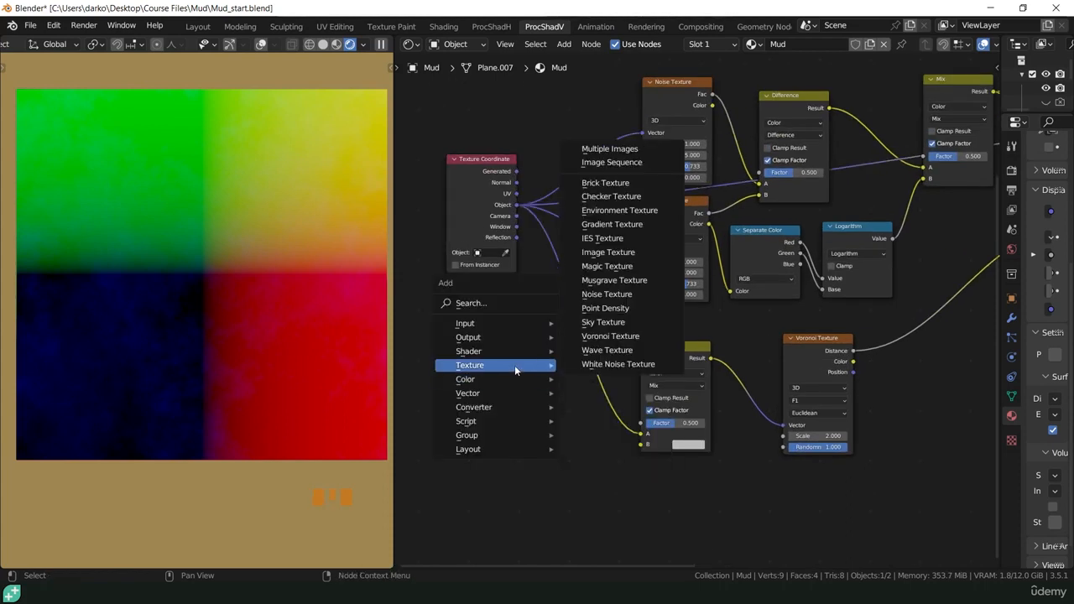
pyautogui.click(611, 304)
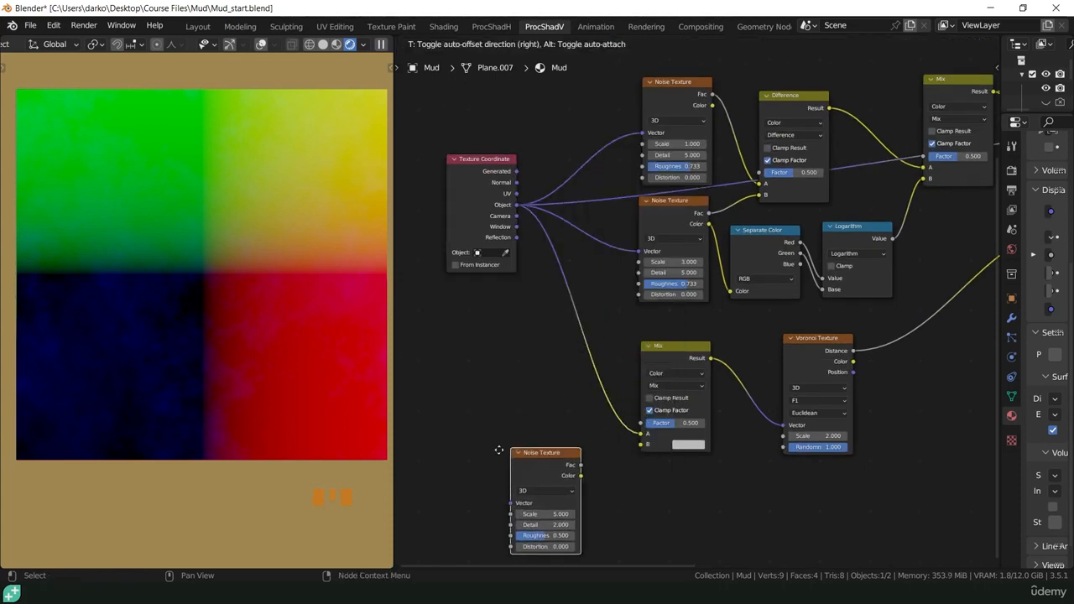
pyautogui.click(544, 412)
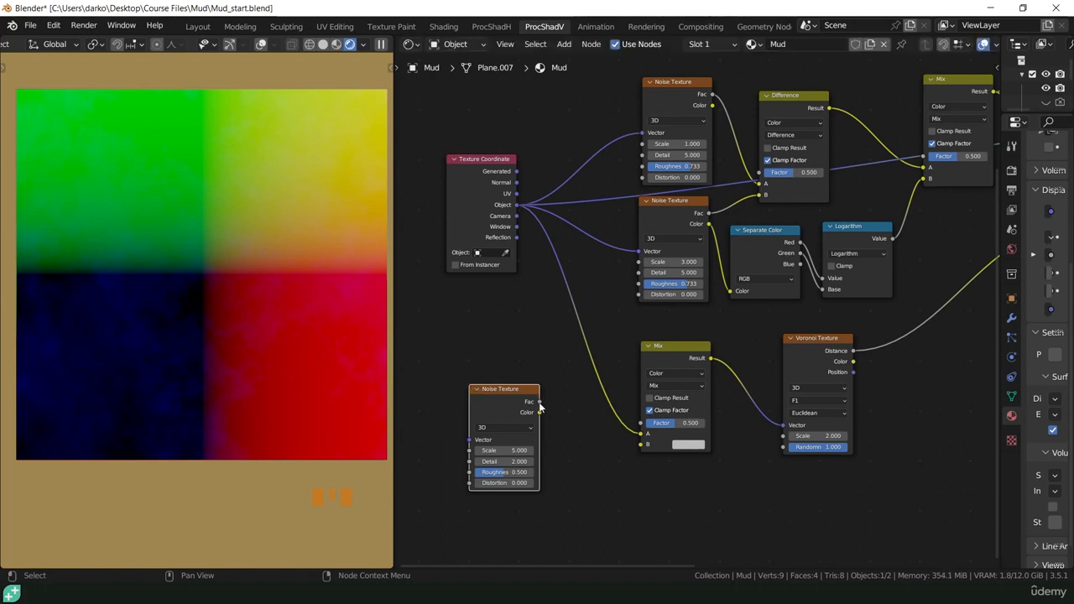
pyautogui.moveTo(540, 412); pyautogui.dragTo(641, 446)
pyautogui.moveTo(524, 457); pyautogui.dragTo(524, 480)
# Step: Preview the Mix node before the Voronoi Texture and try its Factor at 0 and 0.453
pyautogui.keyDown('ctrl'); pyautogui.keyDown('shift'); pyautogui.click(650, 358); pyautogui.keyUp('shift'); pyautogui.keyUp('ctrl')
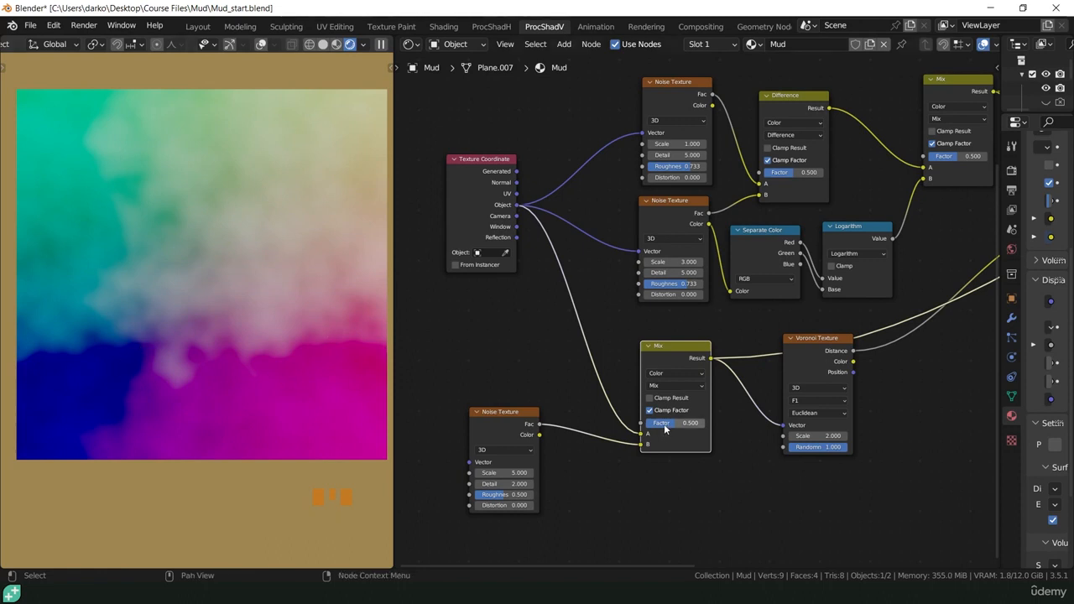
pyautogui.moveTo(684, 423); pyautogui.dragTo(653, 423)
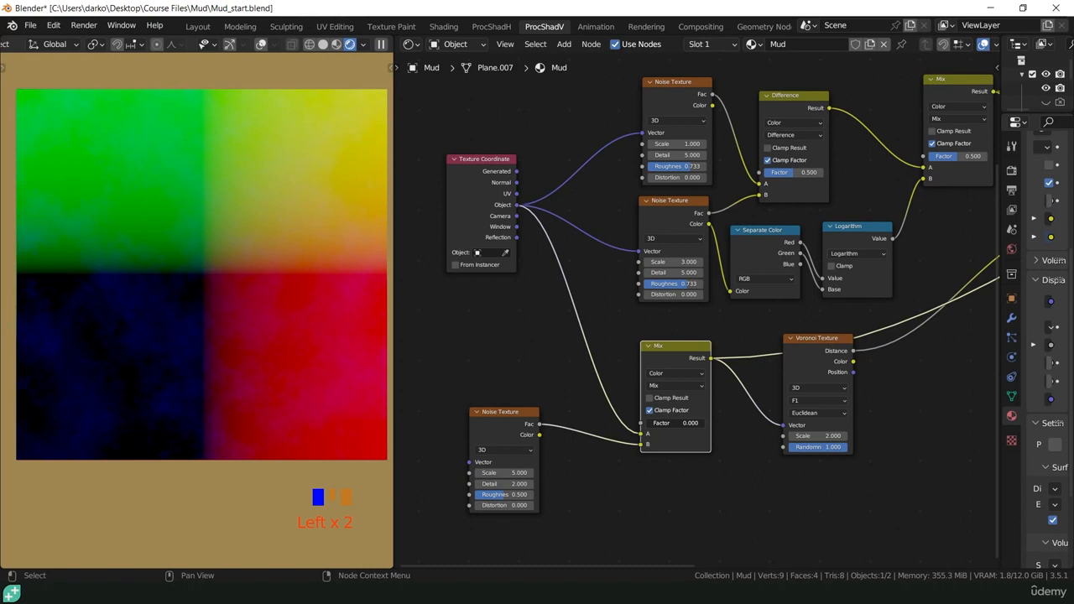
pyautogui.moveTo(646, 423); pyautogui.dragTo(671, 422)
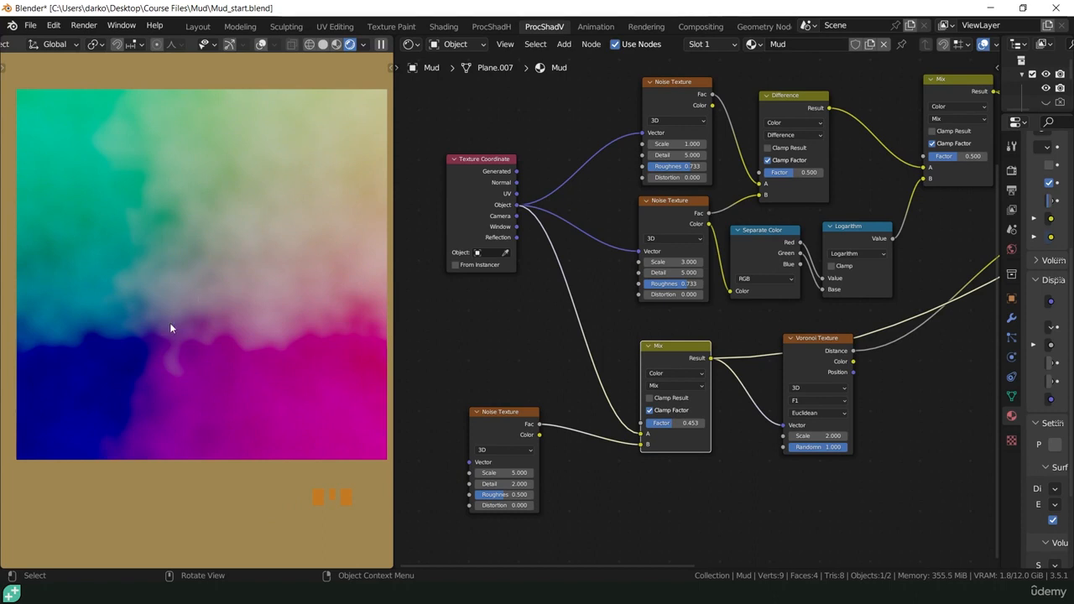
# Step: Change the blending mode of the Mix node before the Voronoi Texture to Linear Light and set its Factor to 0.5
pyautogui.click(684, 386)
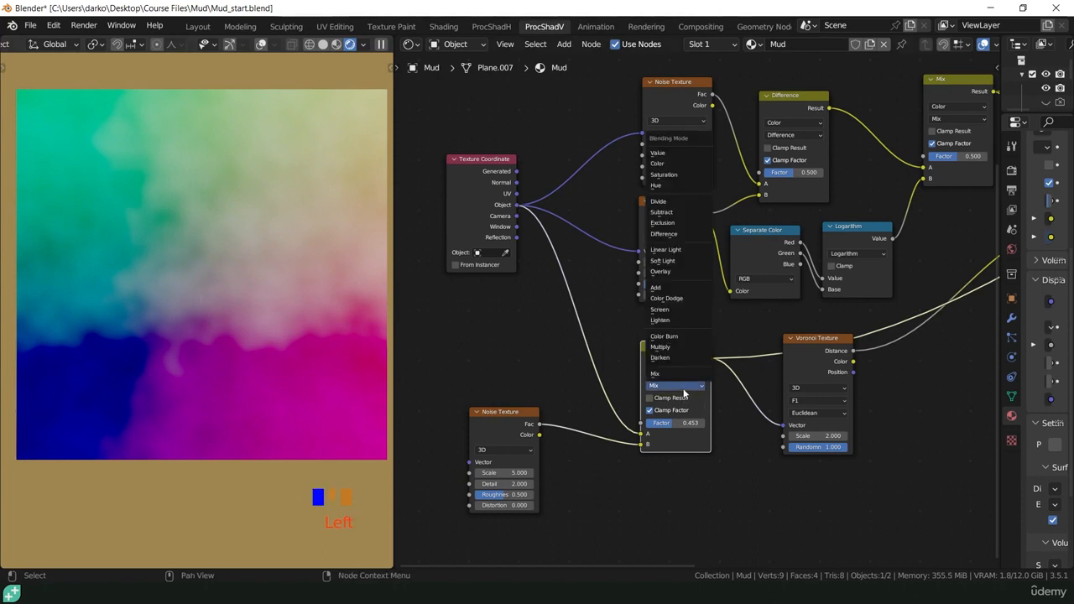
pyautogui.click(666, 249)
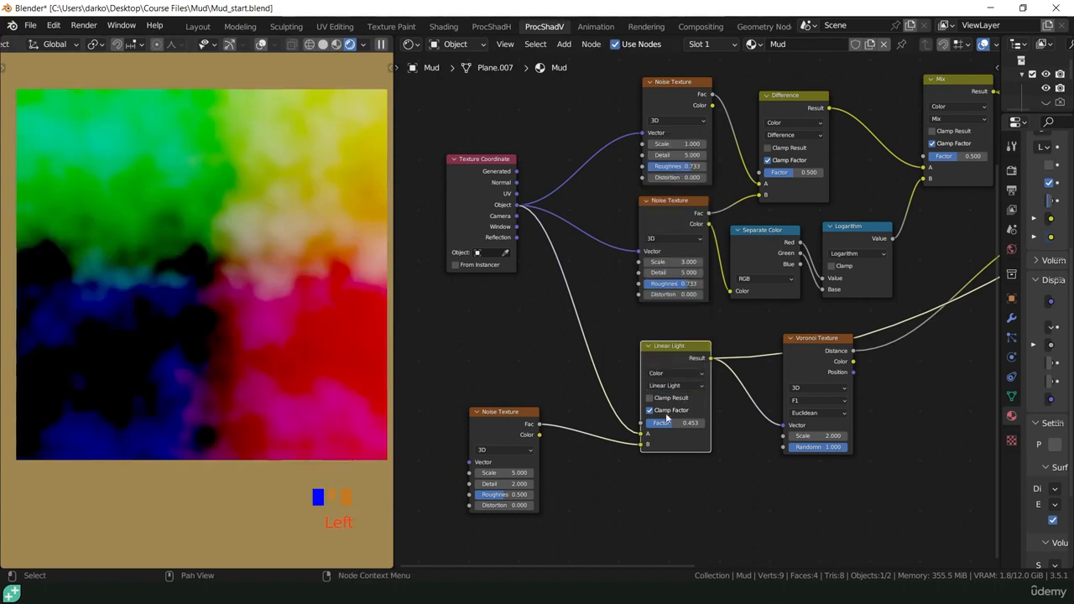
pyautogui.moveTo(674, 423); pyautogui.dragTo(641, 423)
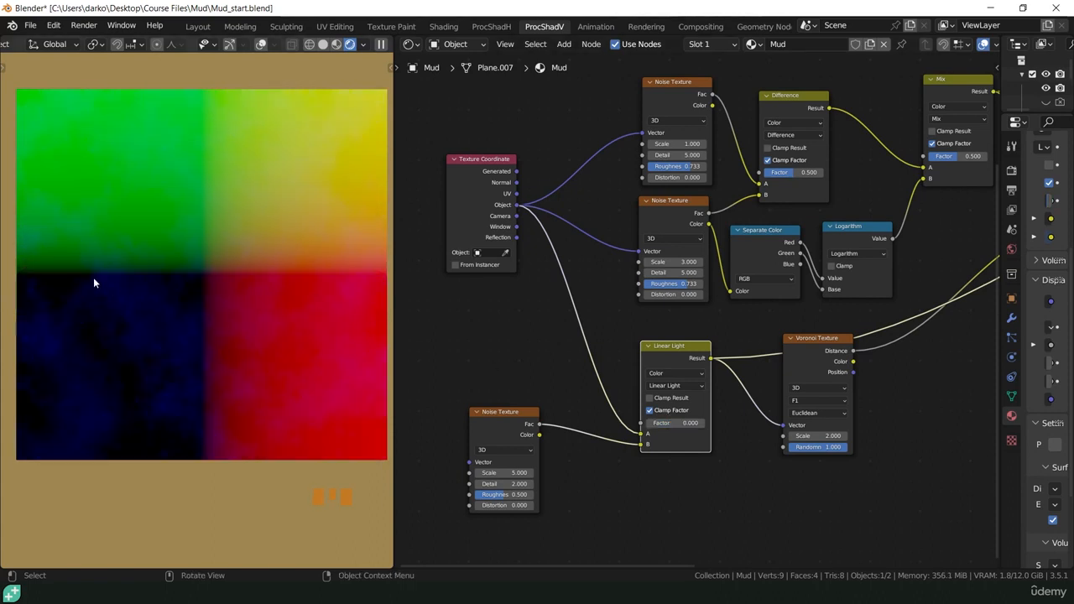
pyautogui.moveTo(651, 429)
pyautogui.mouseDown()
pyautogui.moveTo(695, 429)
pyautogui.moveTo(654, 429)
pyautogui.mouseUp()
pyautogui.click(663, 423)
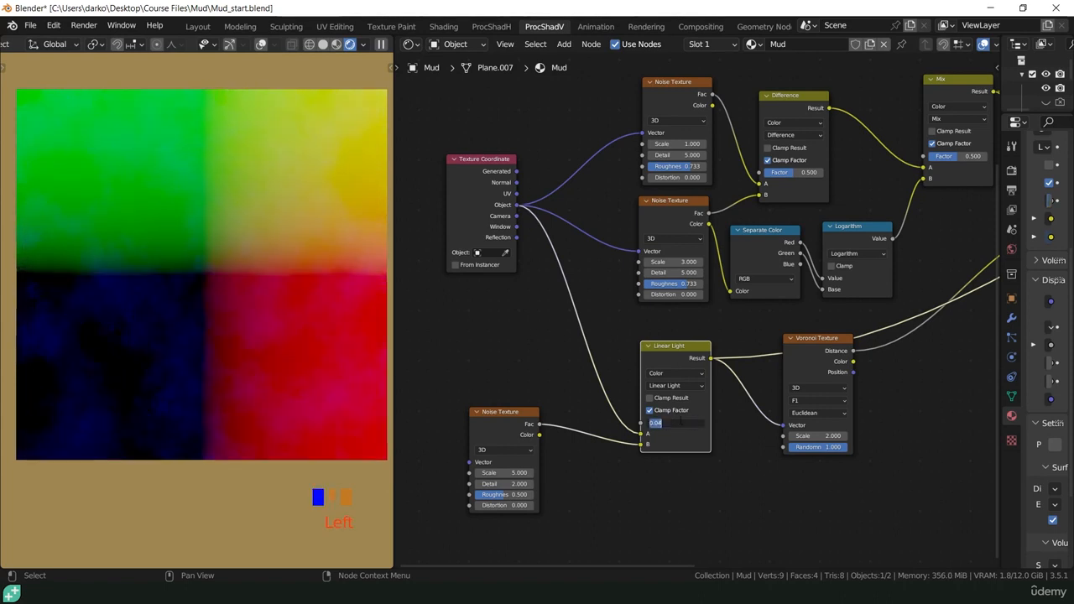
pyautogui.write('0.5')
pyautogui.press('Return')
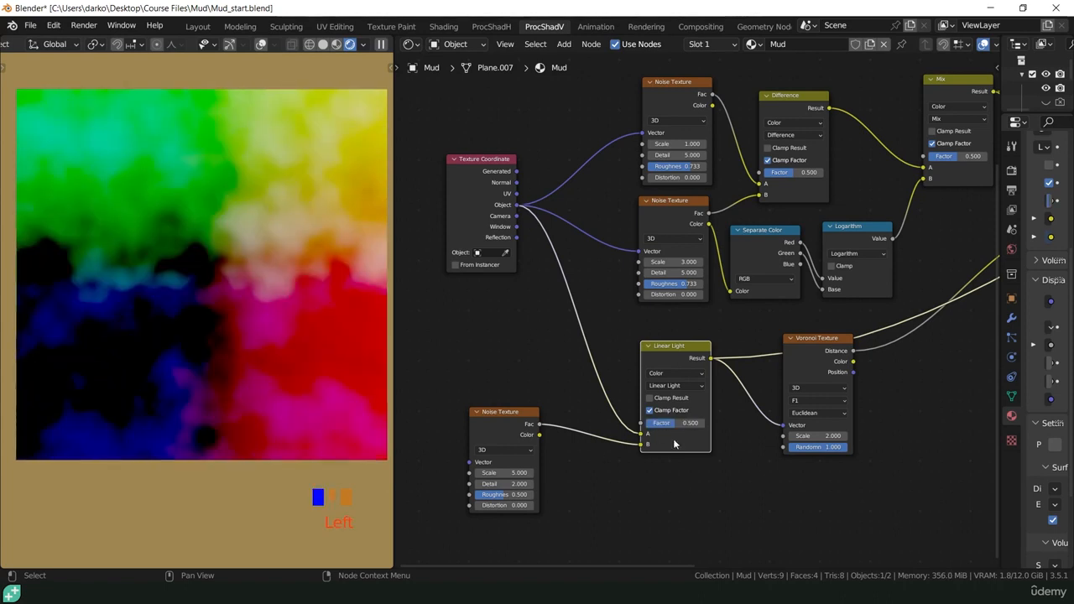
# Step: Preview the distorted Voronoi Texture on the plane and restore the Principled BSDF as the material's surface output
pyautogui.scroll(2, 532, 427)
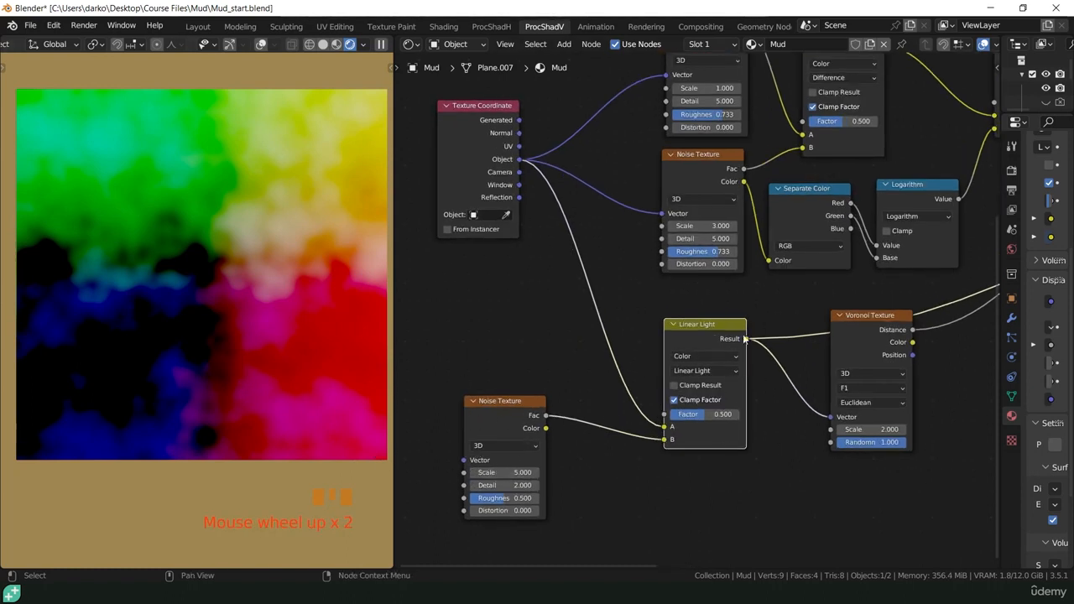
pyautogui.keyDown('ctrl'); pyautogui.keyDown('shift'); pyautogui.click(837, 324); pyautogui.keyUp('shift'); pyautogui.keyUp('ctrl')
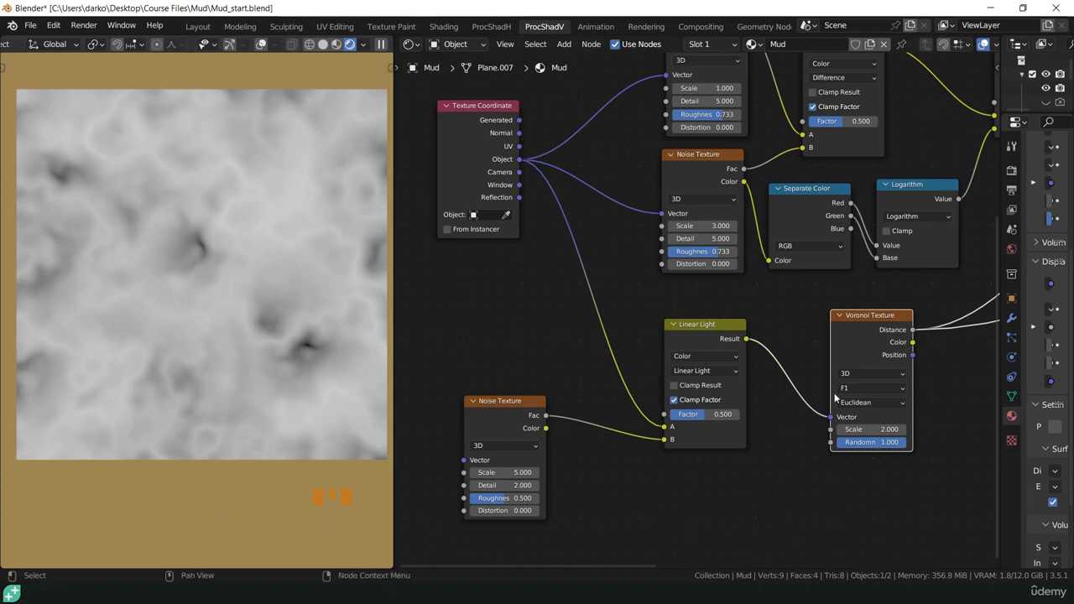
pyautogui.scroll(-3, 834, 397)
pyautogui.keyDown('shift'); pyautogui.moveTo(902, 340); pyautogui.dragTo(575, 434, button='middle'); pyautogui.keyUp('shift')
pyautogui.scroll(-2, 800, 318)
pyautogui.moveTo(799, 318); pyautogui.dragTo(679, 367, button='middle')
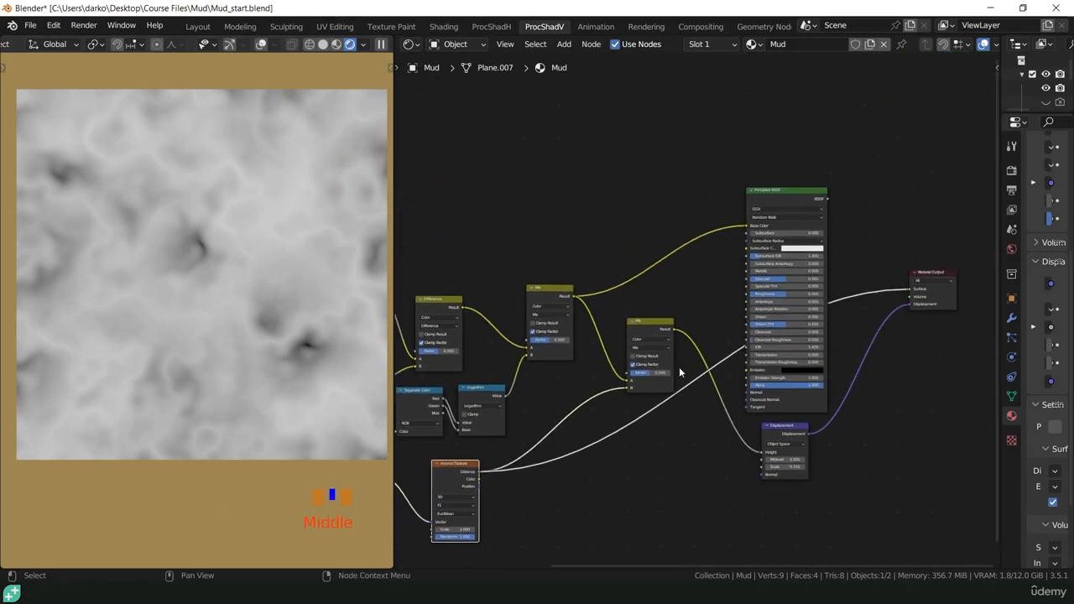
pyautogui.keyDown('ctrl'); pyautogui.keyDown('shift'); pyautogui.click(792, 189); pyautogui.keyUp('shift'); pyautogui.keyUp('ctrl')
pyautogui.moveTo(249, 392); pyautogui.dragTo(271, 390, button='middle')
# Step: Move the second Mix node down, between the Voronoi Texture and the Displacement node
pyautogui.keyDown('shift'); pyautogui.moveTo(492, 447); pyautogui.dragTo(541, 437, button='middle'); pyautogui.keyUp('shift')
pyautogui.keyDown('shift'); pyautogui.scroll(1, 526, 462); pyautogui.keyUp('shift')
pyautogui.moveTo(695, 321); pyautogui.dragTo(640, 388, button='middle')
pyautogui.moveTo(657, 392); pyautogui.dragTo(628, 472)
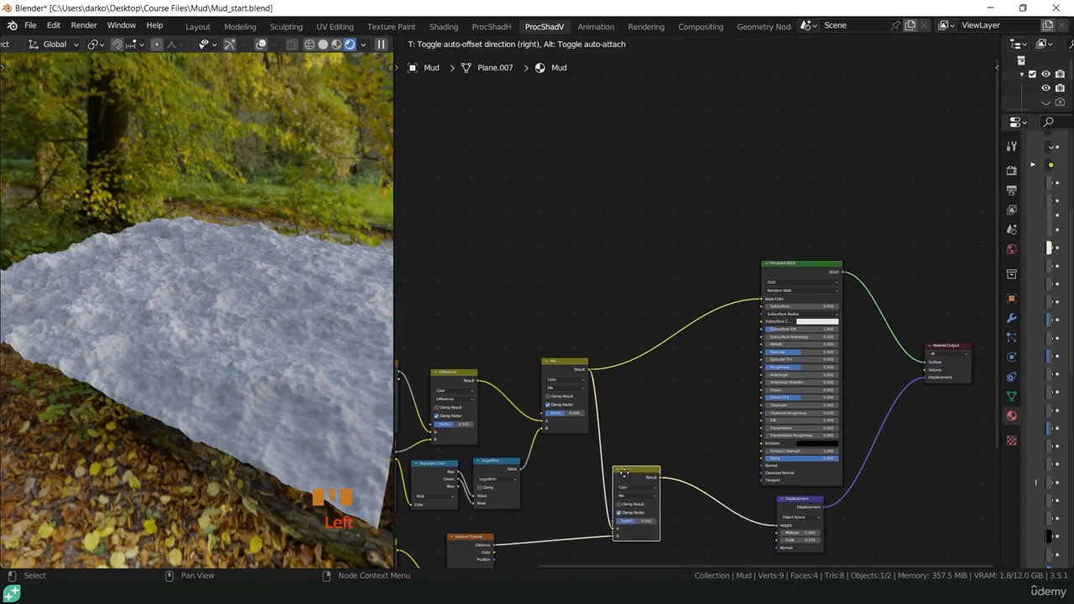
pyautogui.keyDown('shift'); pyautogui.moveTo(628, 472); pyautogui.dragTo(591, 240, button='middle'); pyautogui.keyUp('shift')
# Step: Add a Math node set to Less Than, feed it the second Mix node's result, and preview it on the plane
pyautogui.hotkey('shift', 'a')
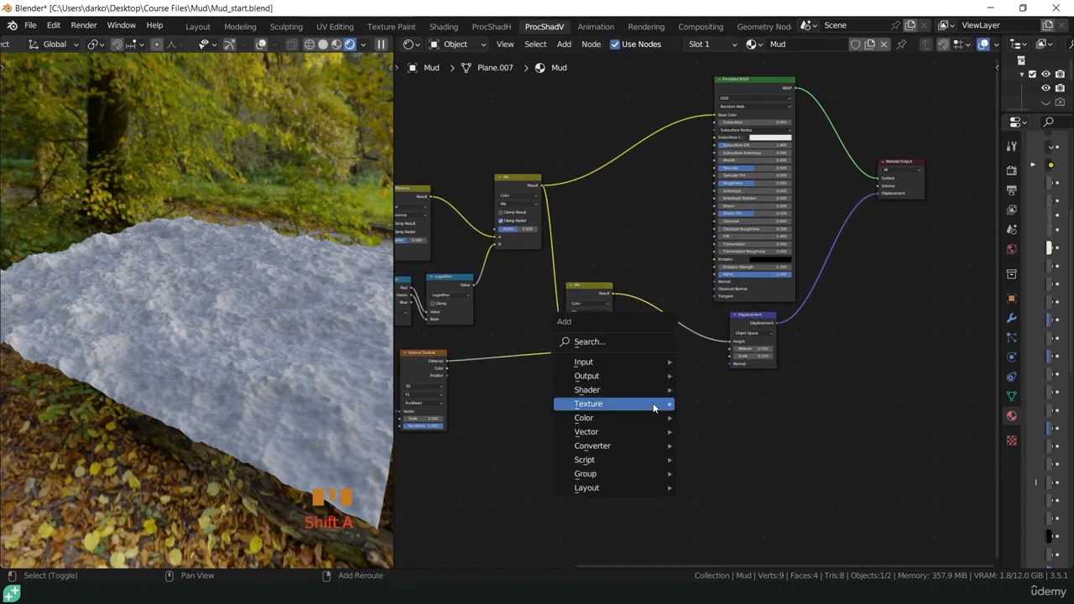
pyautogui.moveTo(614, 448)
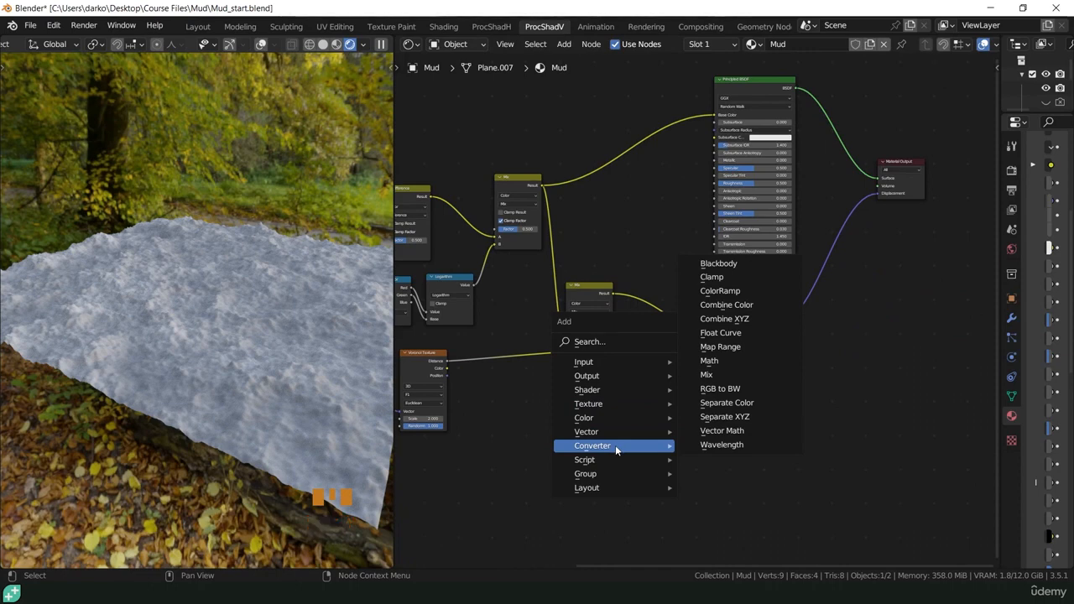
pyautogui.click(709, 359)
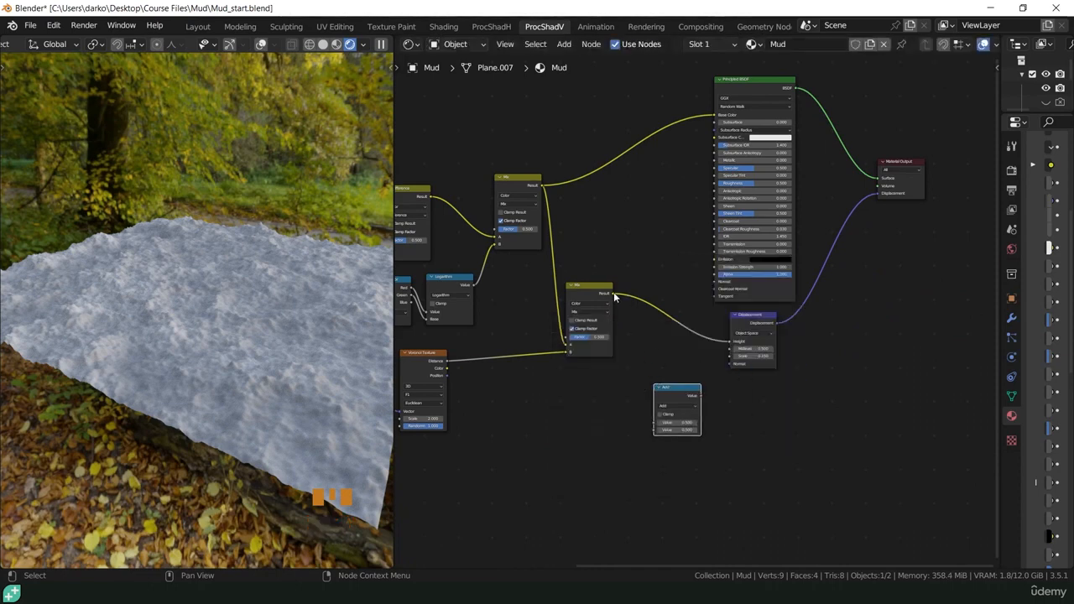
pyautogui.moveTo(613, 293); pyautogui.dragTo(655, 423)
pyautogui.click(691, 407)
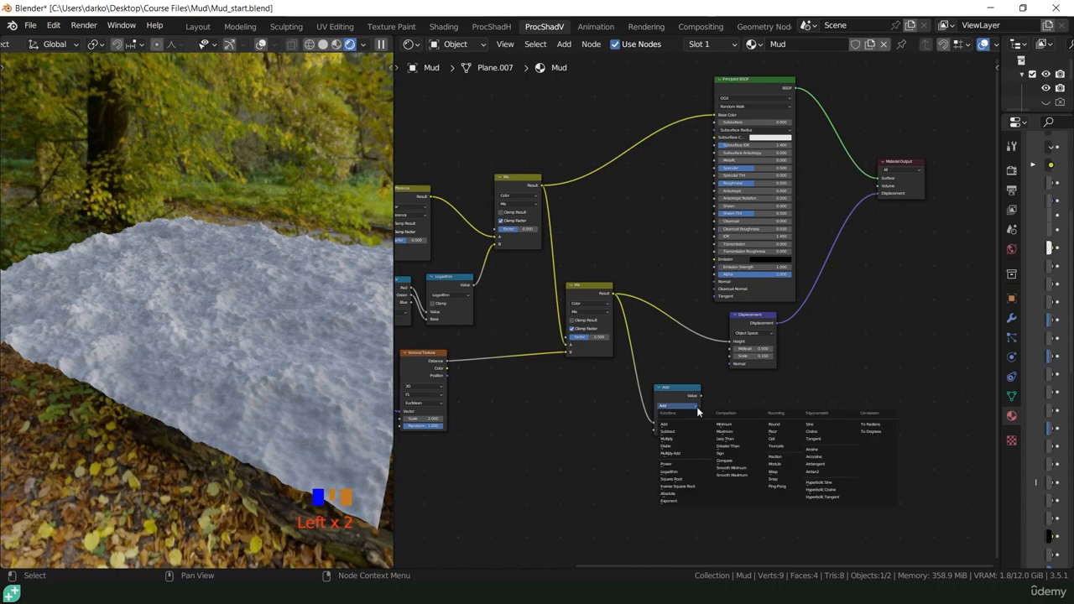
pyautogui.click(735, 439)
pyautogui.keyDown('ctrl'); pyautogui.keyDown('shift'); pyautogui.click(680, 399); pyautogui.keyUp('shift'); pyautogui.keyUp('ctrl')
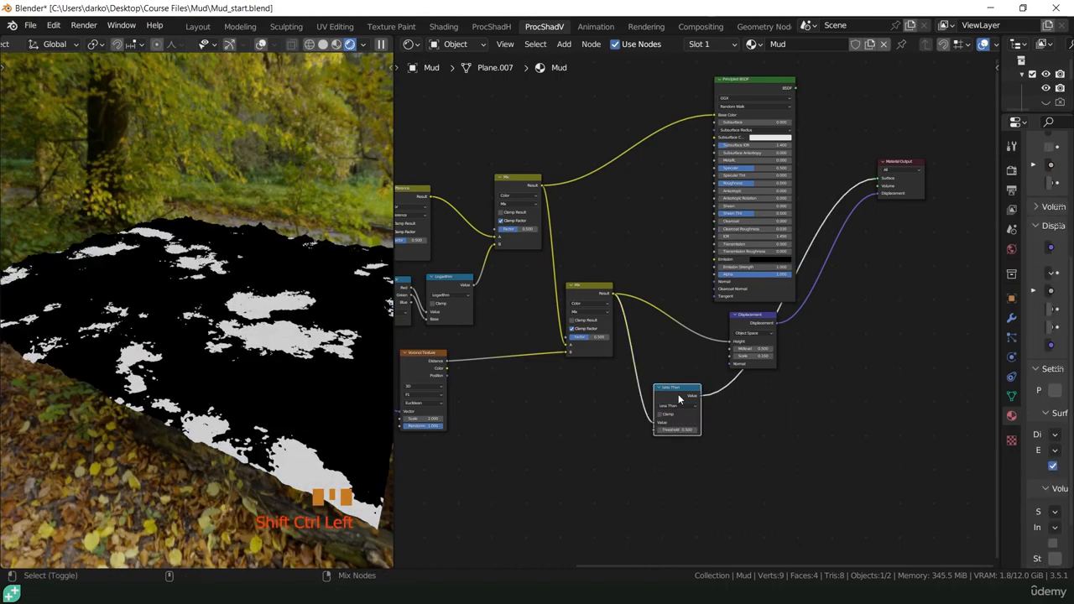
pyautogui.scroll(2, 252, 352)
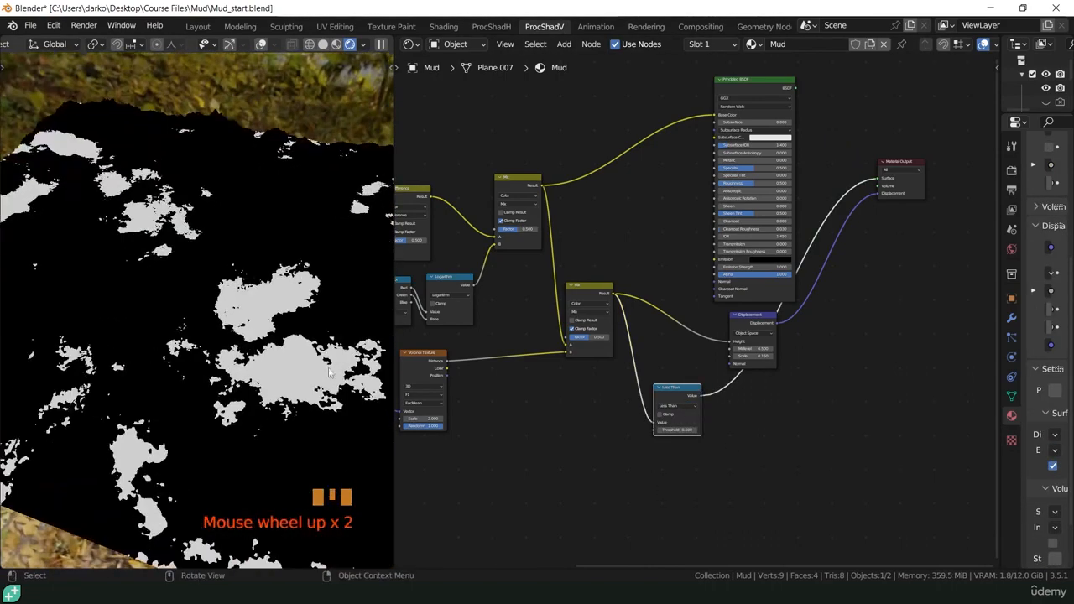
# Step: Try the Less Than node's Threshold at 0.6 and 0.4 and return it to 0.5
pyautogui.click(695, 429)
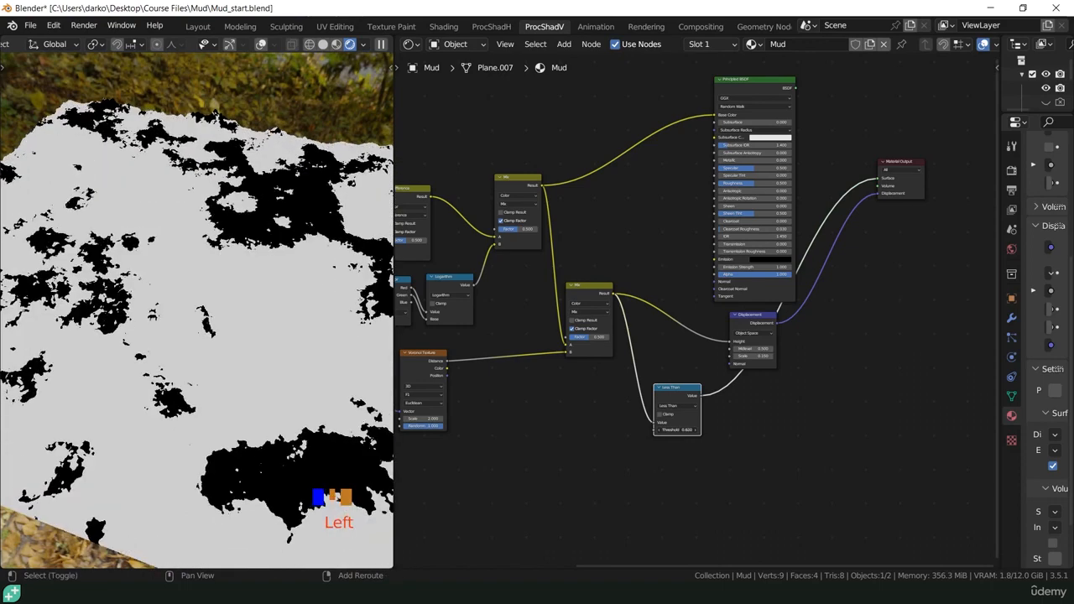
pyautogui.doubleClick(686, 430)
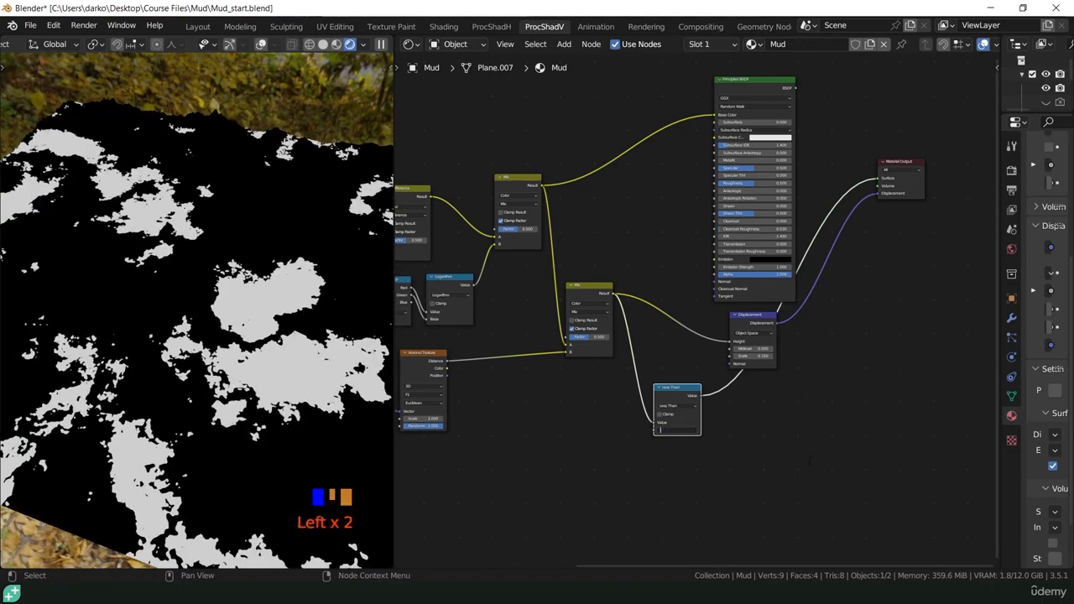
pyautogui.write('0.4')
pyautogui.press('Return')
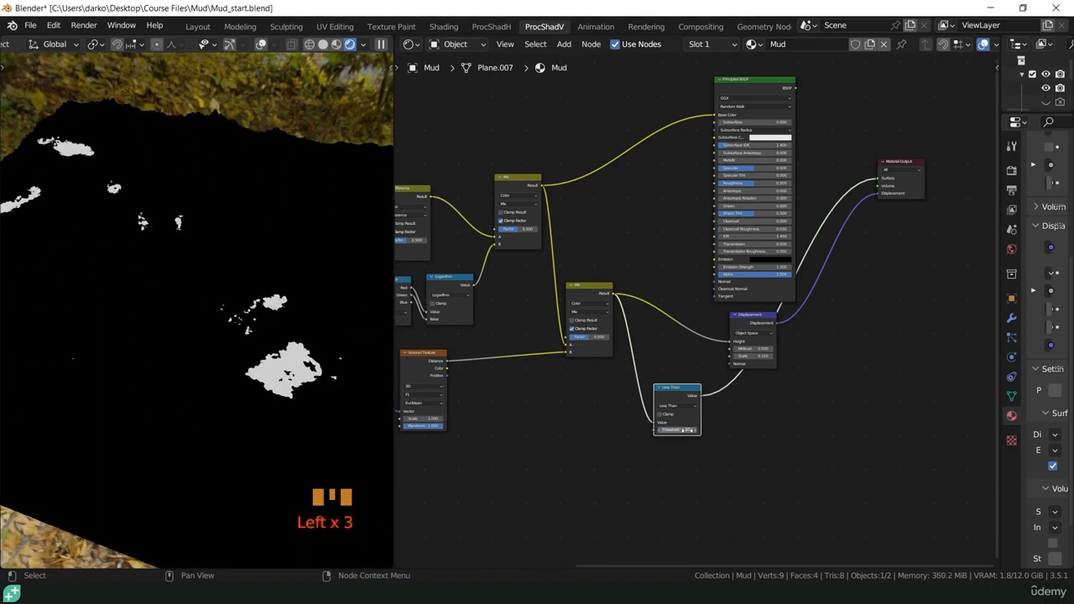
pyautogui.write('0.5')
pyautogui.press('Return')
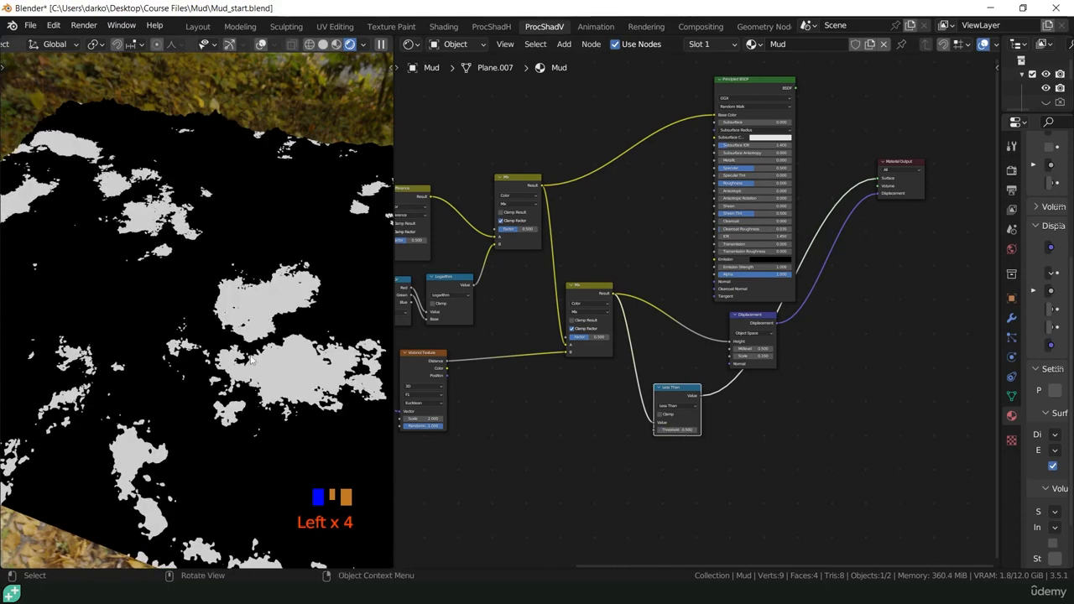
# Step: View the plane from above and set the distorting Noise Texture's Scale to 2.7 and Detail to 8.05
pyautogui.moveTo(250, 356); pyautogui.dragTo(235, 263, button='middle')
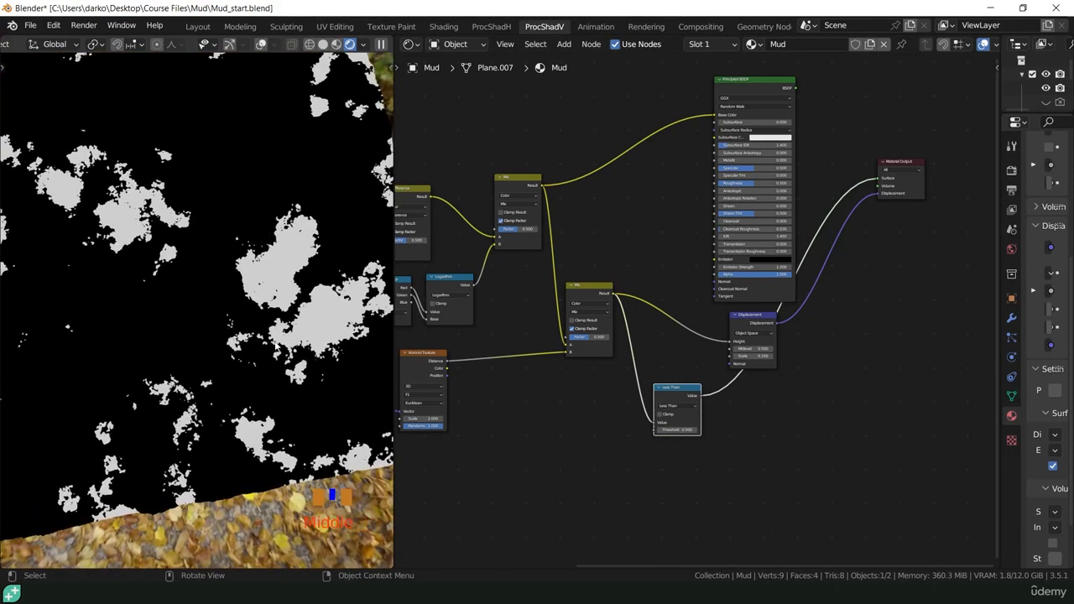
pyautogui.press('KP_7')
pyautogui.scroll(-3, 275, 345)
pyautogui.keyDown('shift'); pyautogui.moveTo(464, 398); pyautogui.dragTo(623, 385, button='middle'); pyautogui.keyUp('shift')
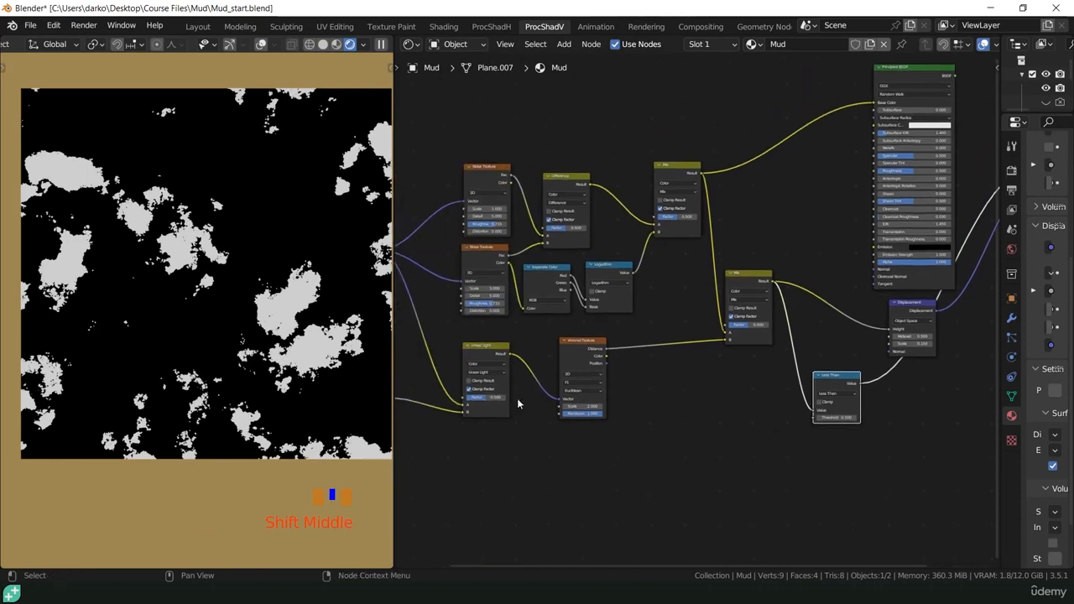
pyautogui.scroll(8, 467, 382)
pyautogui.scroll(-4, 493, 398)
pyautogui.keyDown('shift'); pyautogui.moveTo(468, 401); pyautogui.dragTo(698, 388, button='middle'); pyautogui.keyUp('shift')
pyautogui.scroll(4, 594, 412)
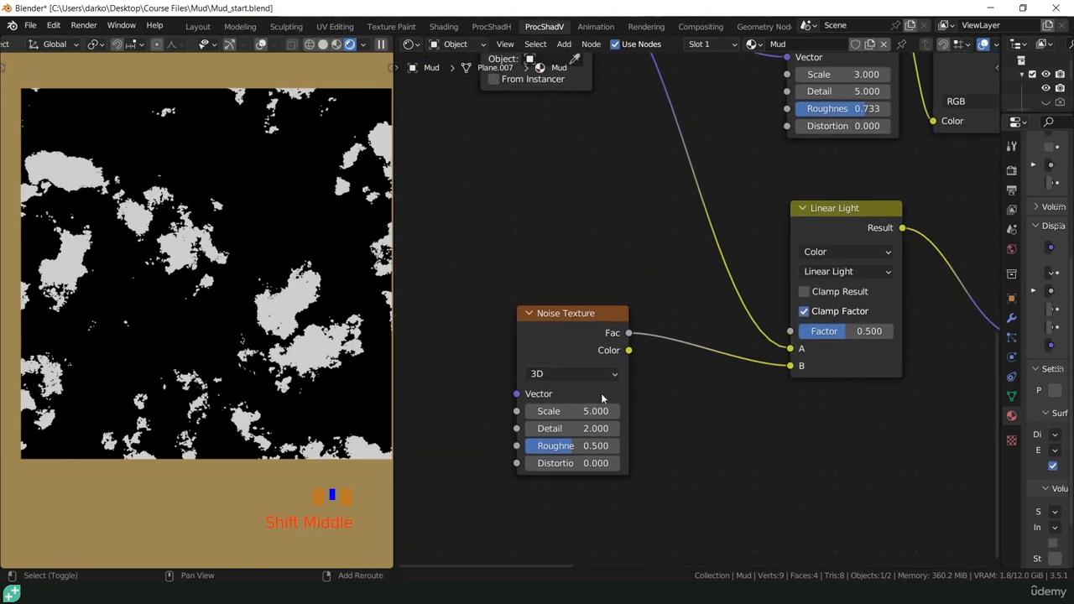
pyautogui.keyDown('shift'); pyautogui.moveTo(601, 392); pyautogui.dragTo(602, 370, button='middle'); pyautogui.keyUp('shift')
pyautogui.scroll(4, 577, 388)
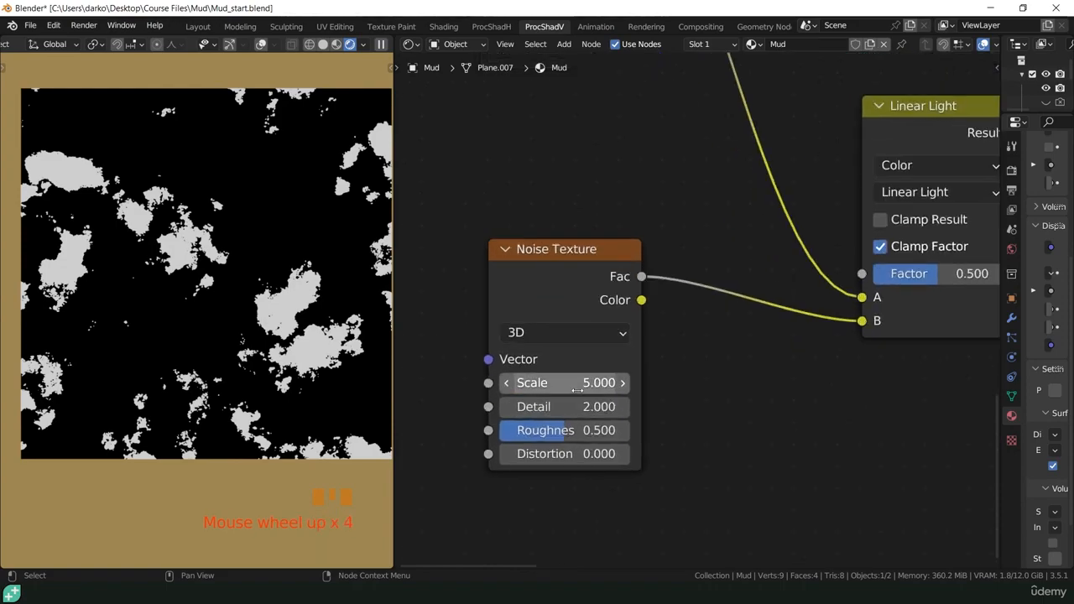
pyautogui.keyDown('shift'); pyautogui.moveTo(577, 388); pyautogui.dragTo(372, 389); pyautogui.keyUp('shift')
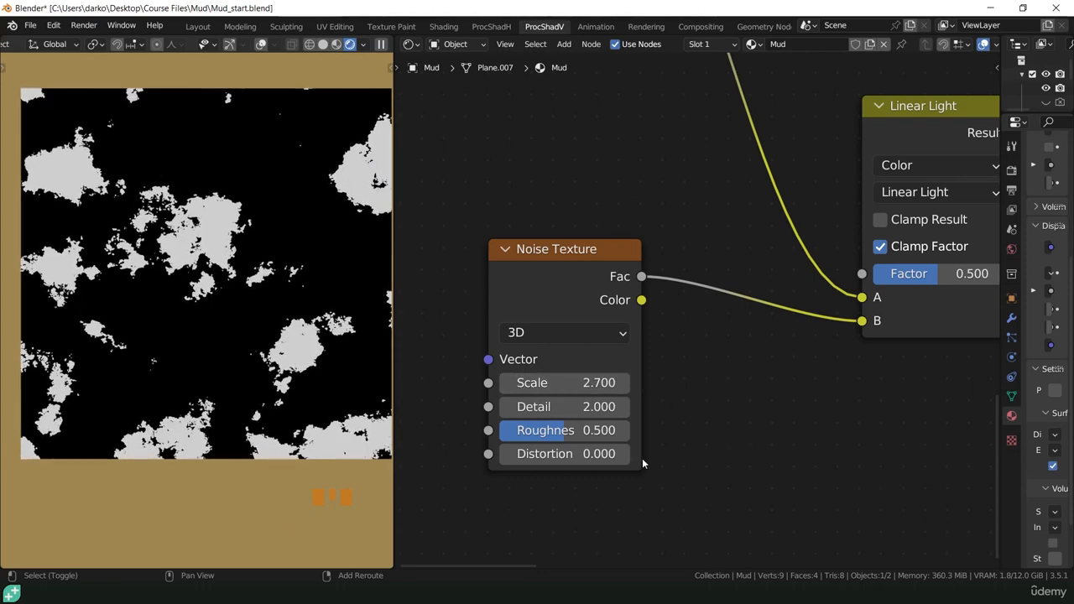
pyautogui.keyDown('shift'); pyautogui.moveTo(564, 407); pyautogui.dragTo(843, 406); pyautogui.keyUp('shift')
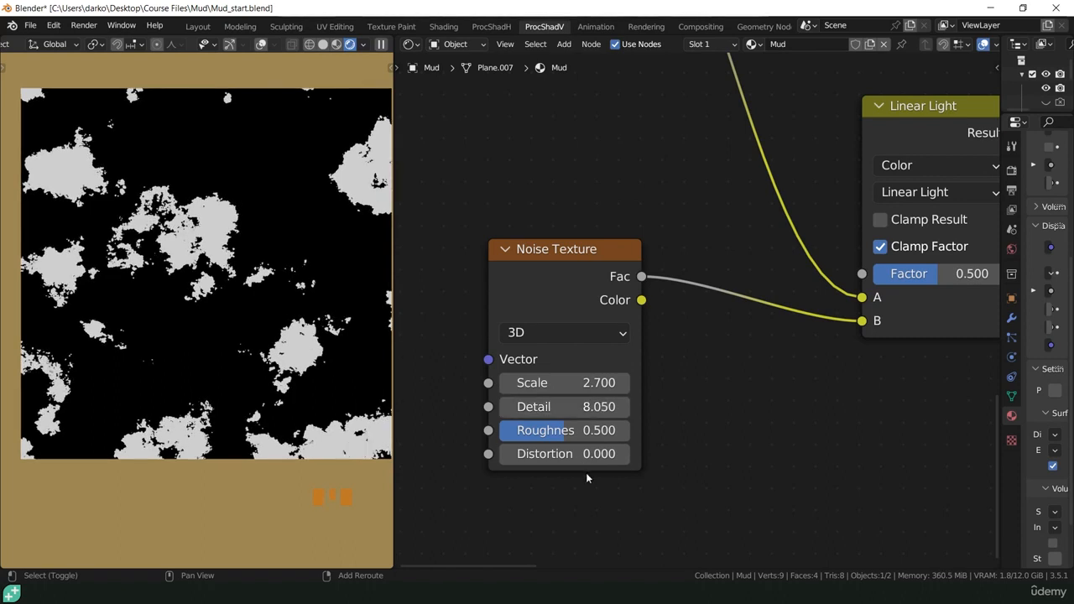
# Step: Set the distorting Noise Texture's Roughness to 0.195 and Distortion to 1.5
pyautogui.keyDown('shift'); pyautogui.moveTo(589, 430); pyautogui.dragTo(500, 430); pyautogui.keyUp('shift')
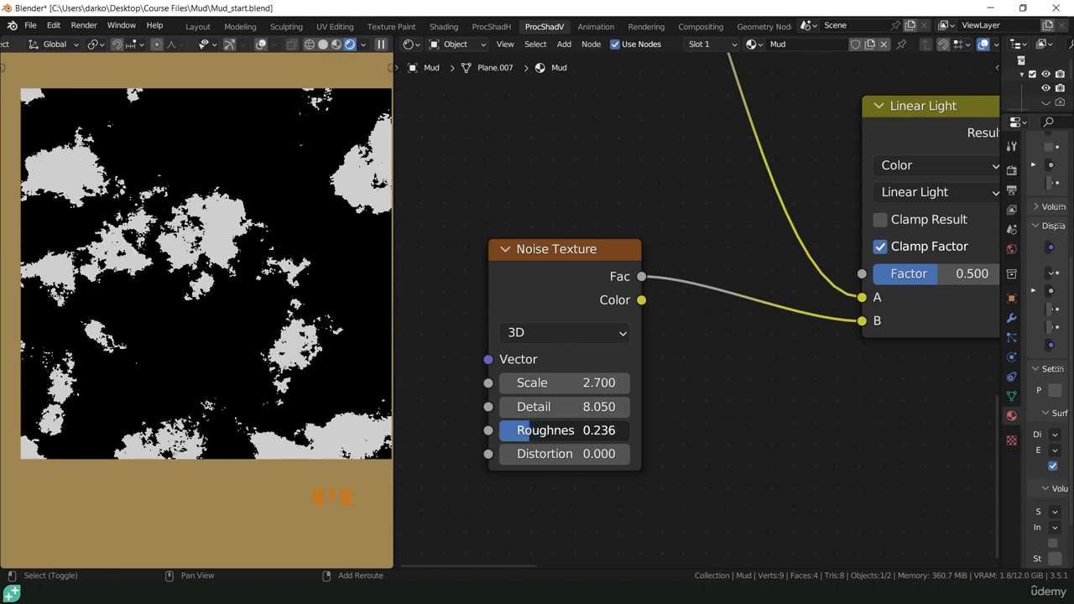
pyautogui.keyDown('shift'); pyautogui.moveTo(428, 430); pyautogui.dragTo(405, 430); pyautogui.keyUp('shift')
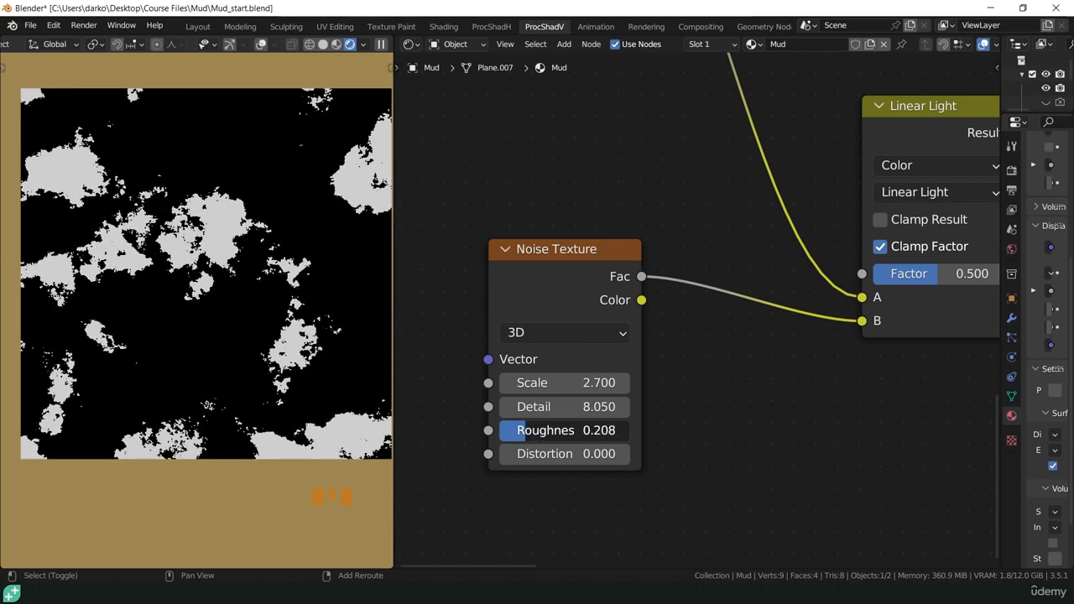
pyautogui.moveTo(587, 454)
pyautogui.mouseDown()
pyautogui.moveTo(780, 454)
pyautogui.moveTo(570, 453)
pyautogui.mouseUp()
pyautogui.click(571, 454)
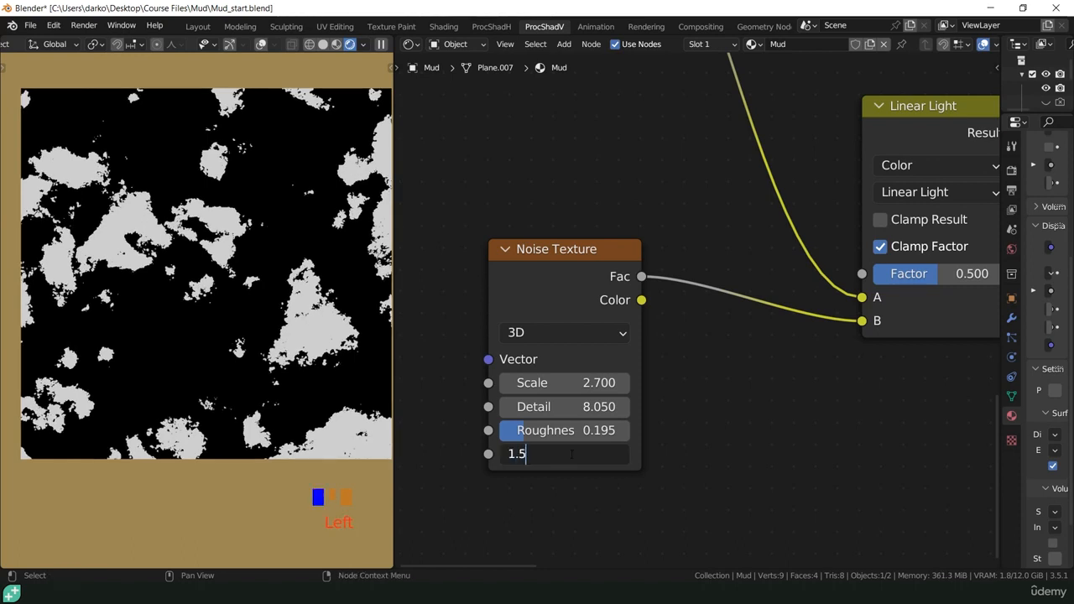
pyautogui.write('1.5')
pyautogui.press('Return')
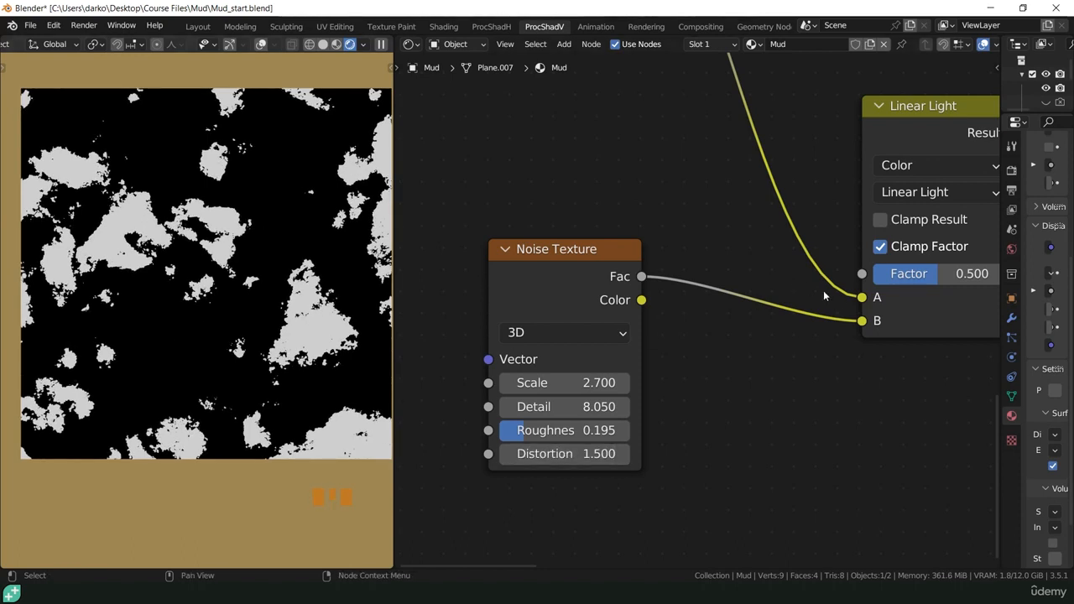
# Step: Connect the Texture Coordinate's Object output to the Vector input of the distorting Noise Texture
pyautogui.scroll(-4, 724, 369)
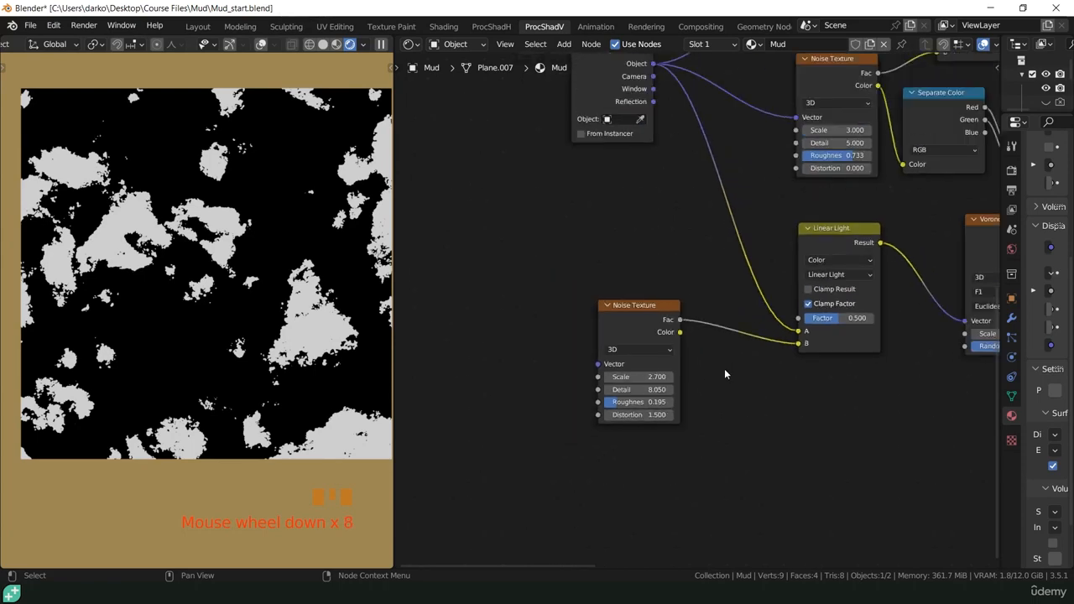
pyautogui.keyDown('shift'); pyautogui.moveTo(773, 368); pyautogui.dragTo(644, 331, button='middle'); pyautogui.keyUp('shift')
pyautogui.moveTo(625, 155); pyautogui.dragTo(617, 404)
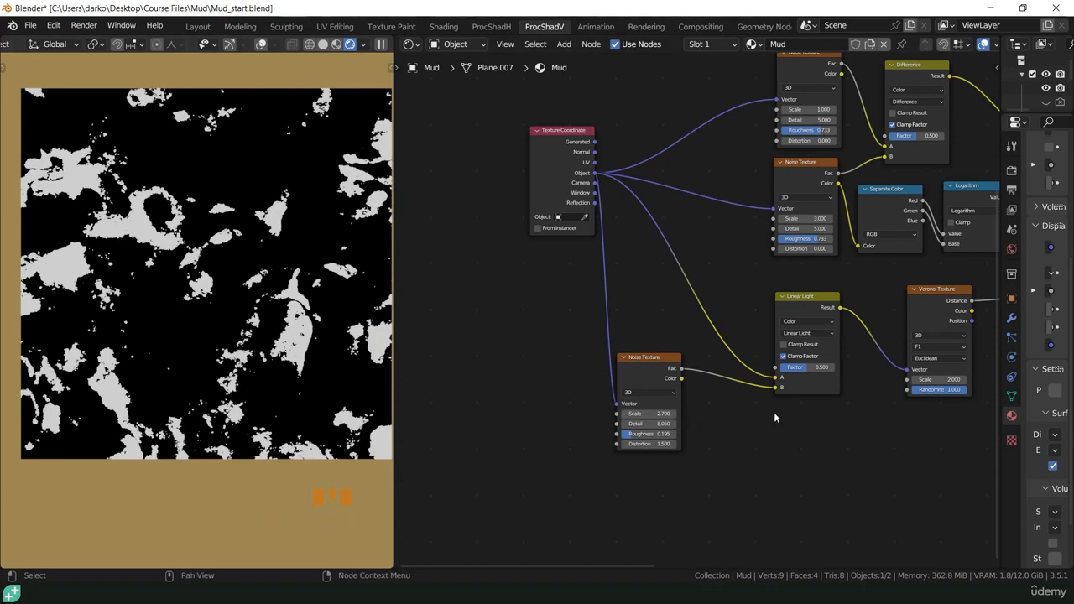
pyautogui.moveTo(865, 404); pyautogui.dragTo(673, 422, button='middle')
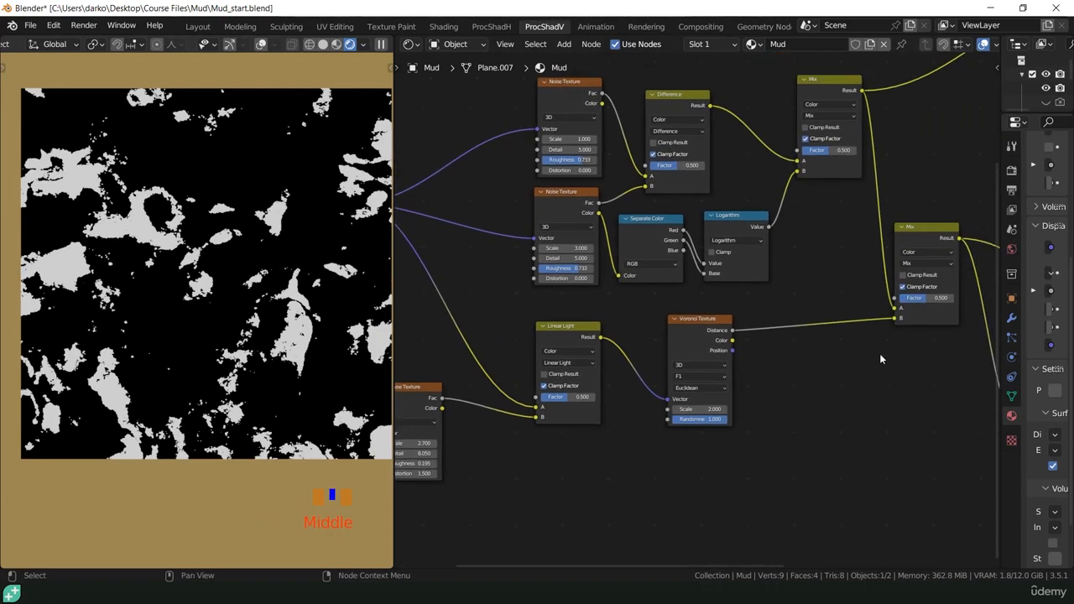
# Step: Restore the Principled BSDF as the material's surface output and examine the displaced plane in perspective
pyautogui.scroll(-3, 704, 411)
pyautogui.keyDown('ctrl'); pyautogui.keyDown('shift'); pyautogui.click(885, 147); pyautogui.keyUp('shift'); pyautogui.keyUp('ctrl')
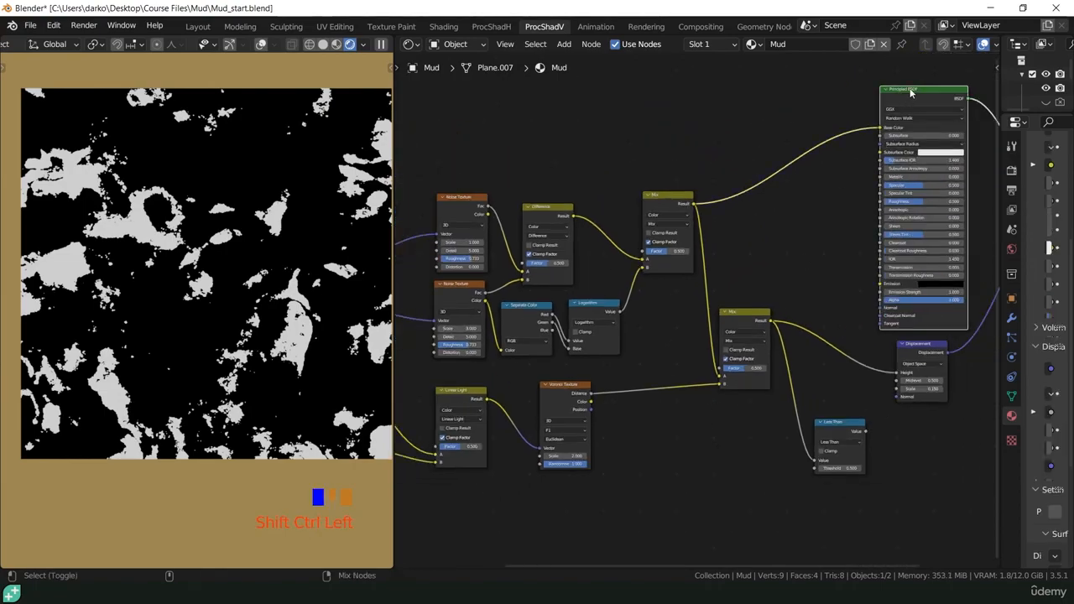
pyautogui.scroll(2, 728, 443)
pyautogui.moveTo(323, 417); pyautogui.dragTo(236, 367, button='middle')
pyautogui.scroll(2, 236, 367)
pyautogui.scroll(1, 252, 361)
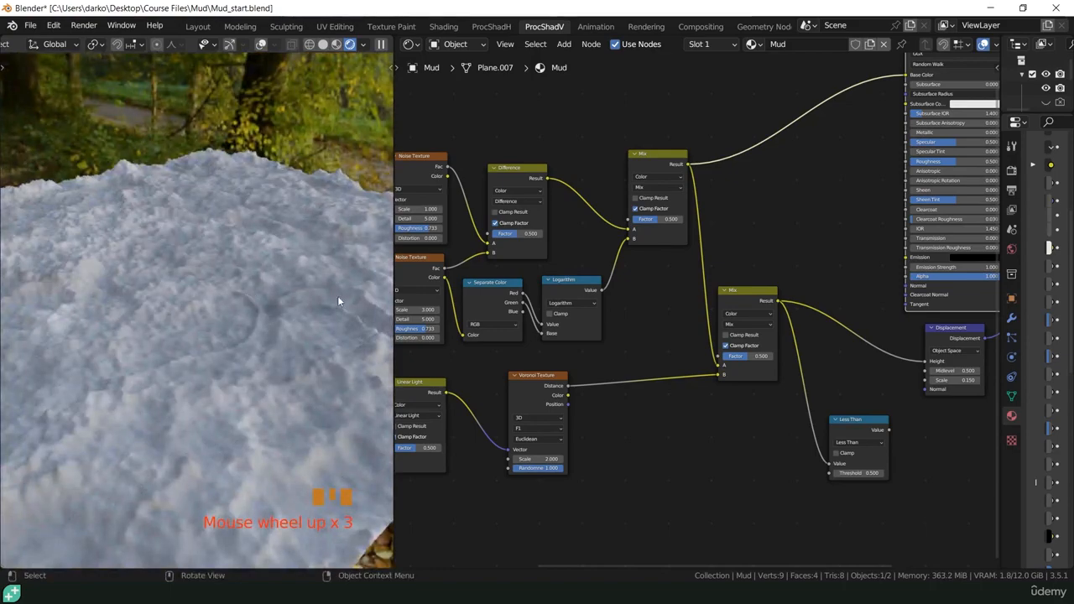
pyautogui.keyDown('shift'); pyautogui.moveTo(182, 407); pyautogui.dragTo(143, 478, button='middle'); pyautogui.keyUp('shift')
# Step: Cut the Object coordinate link to the distorting Noise Texture, compare the plane's surface, and reconnect the link
pyautogui.keyDown('shift'); pyautogui.moveTo(507, 445); pyautogui.dragTo(687, 416, button='middle'); pyautogui.keyUp('shift')
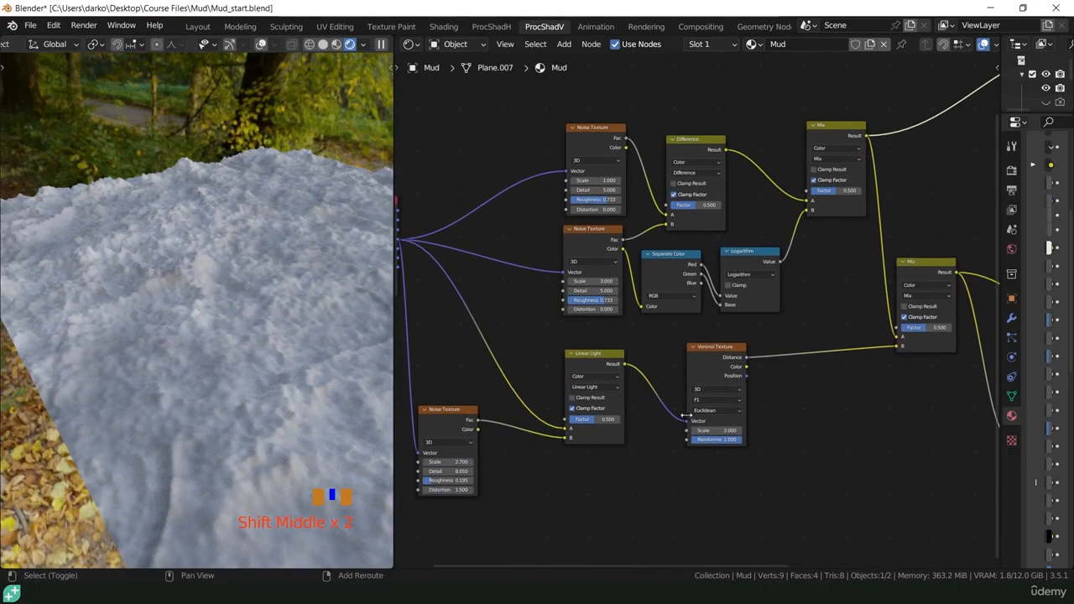
pyautogui.keyDown('shift'); pyautogui.moveTo(513, 407); pyautogui.dragTo(599, 421, button='middle'); pyautogui.keyUp('shift')
pyautogui.keyDown('ctrl'); pyautogui.moveTo(467, 385); pyautogui.dragTo(513, 401, button='right'); pyautogui.keyUp('ctrl')
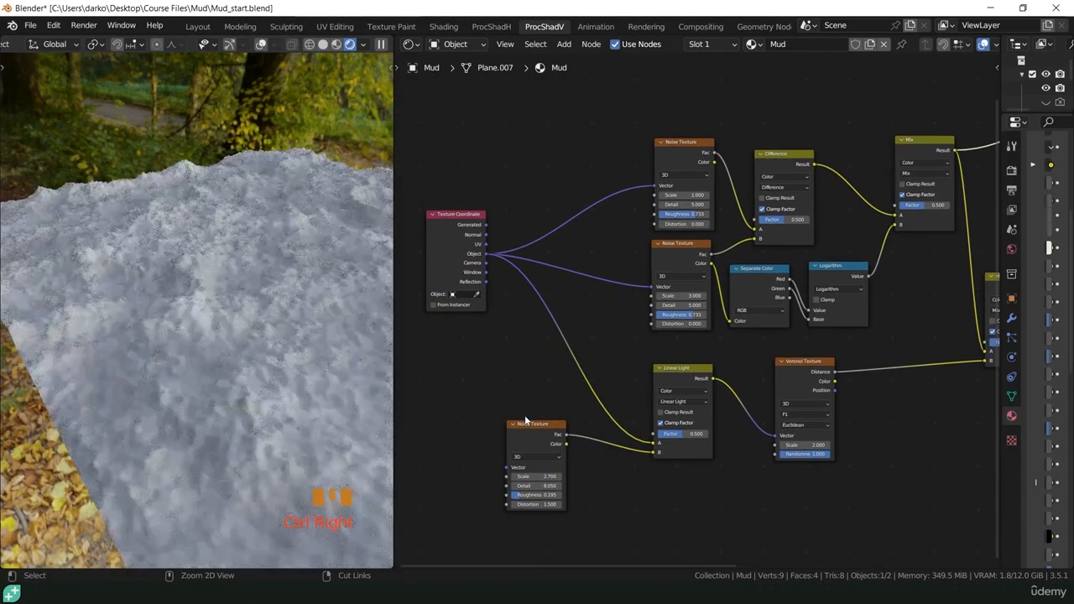
pyautogui.moveTo(271, 385); pyautogui.dragTo(297, 366, button='middle')
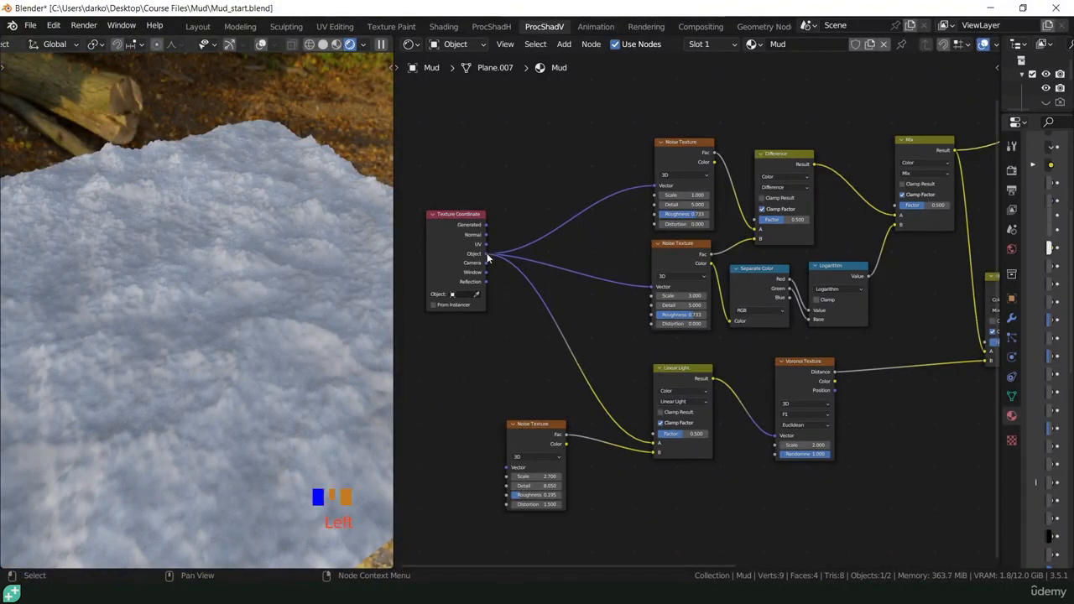
pyautogui.moveTo(486, 253); pyautogui.dragTo(517, 475)
# Step: Set the distorting Noise Texture's Scale to 1.63 and the Linear Light node's Factor to 0.44
pyautogui.scroll(3, 575, 484)
pyautogui.scroll(-4, 706, 465)
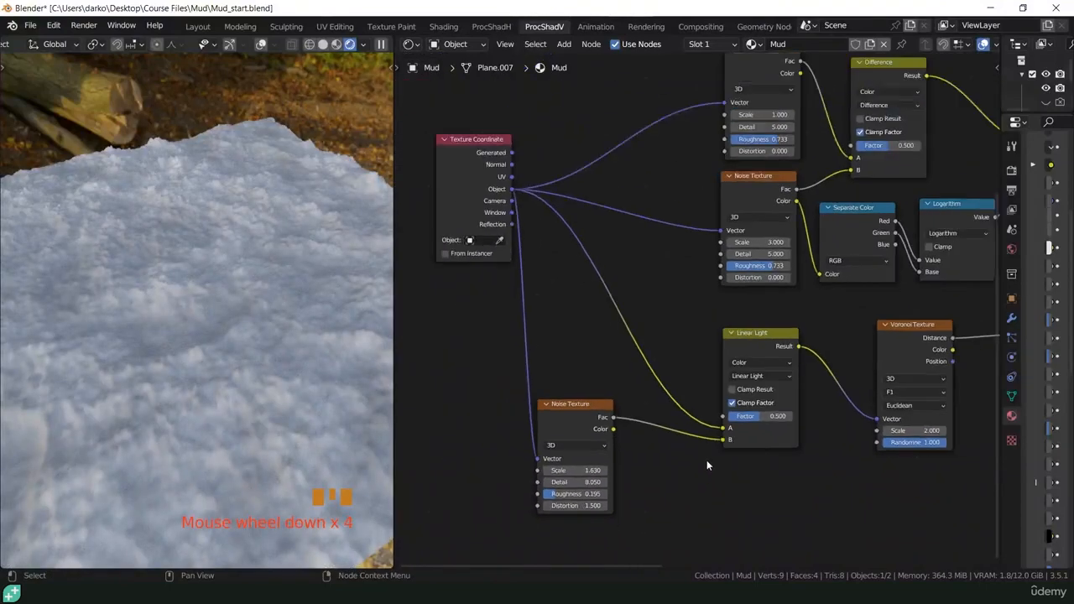
pyautogui.scroll(-2, 707, 465)
pyautogui.scroll(3, 753, 420)
pyautogui.moveTo(752, 421)
pyautogui.mouseDown()
pyautogui.moveTo(790, 420)
pyautogui.moveTo(731, 420)
pyautogui.moveTo(750, 420)
pyautogui.mouseUp()
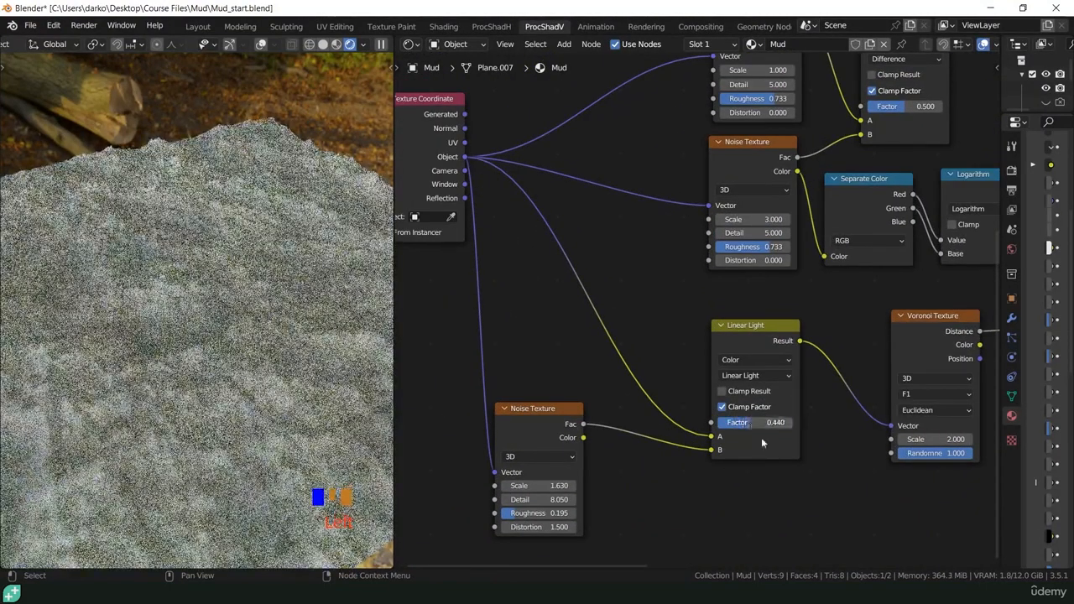
# Step: Try a Factor of 1 on the Mix node that feeds the displacement and examine the plane
pyautogui.keyDown('shift'); pyautogui.moveTo(774, 430); pyautogui.dragTo(642, 421, button='middle'); pyautogui.keyUp('shift')
pyautogui.scroll(3, 641, 421)
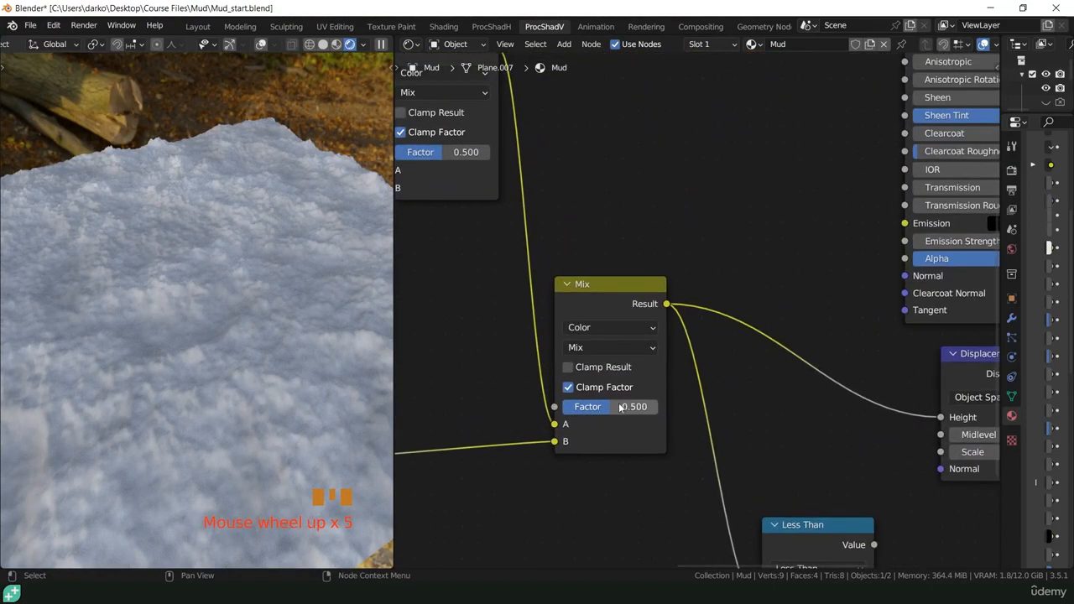
pyautogui.moveTo(608, 408); pyautogui.dragTo(669, 408)
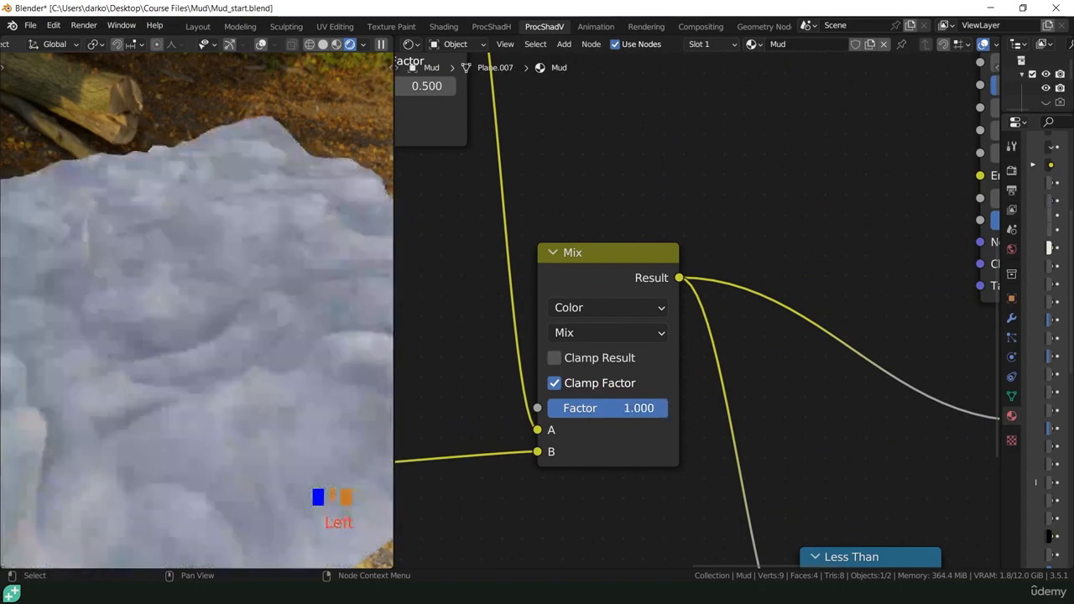
pyautogui.scroll(-4, 265, 395)
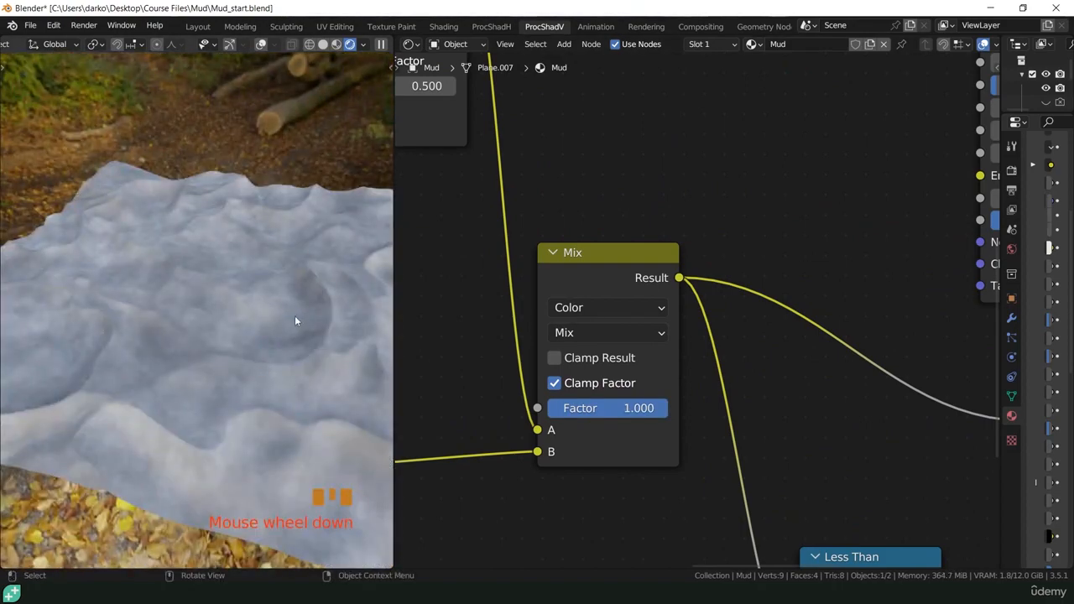
# Step: Change the displacement's Mix node to Multiply with a Factor of 0.88 and inspect the plane from other angles
pyautogui.moveTo(630, 408); pyautogui.dragTo(606, 258)
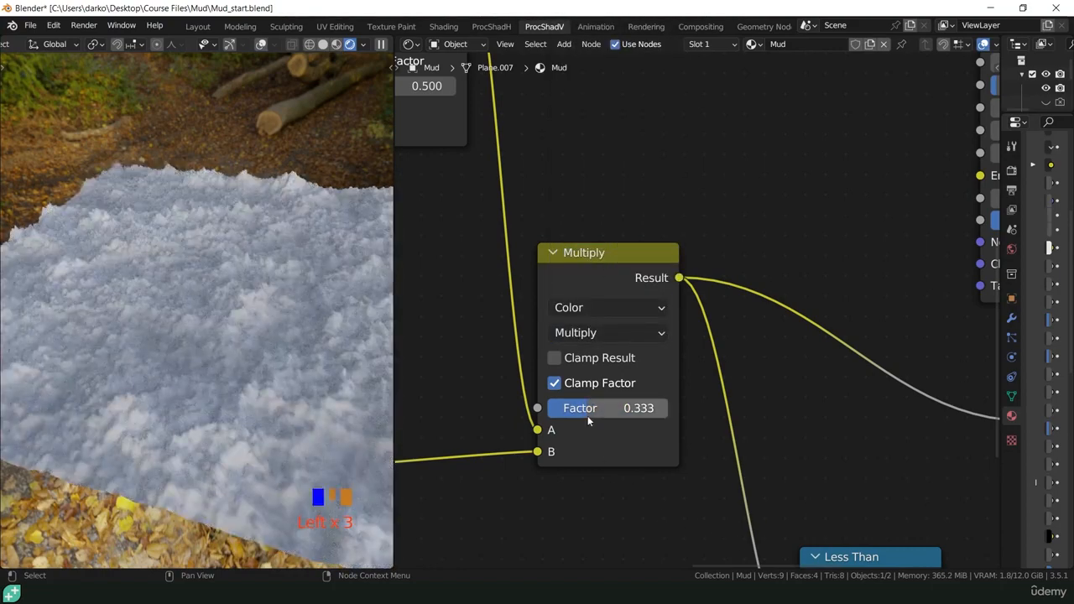
pyautogui.moveTo(587, 409); pyautogui.dragTo(650, 408)
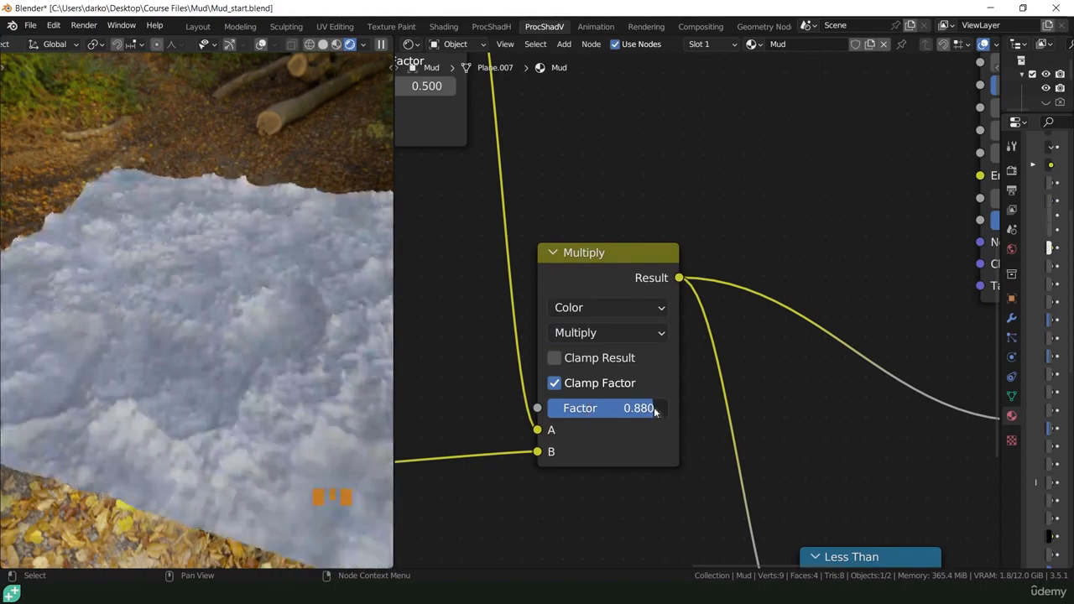
pyautogui.moveTo(259, 422); pyautogui.dragTo(193, 411, button='middle')
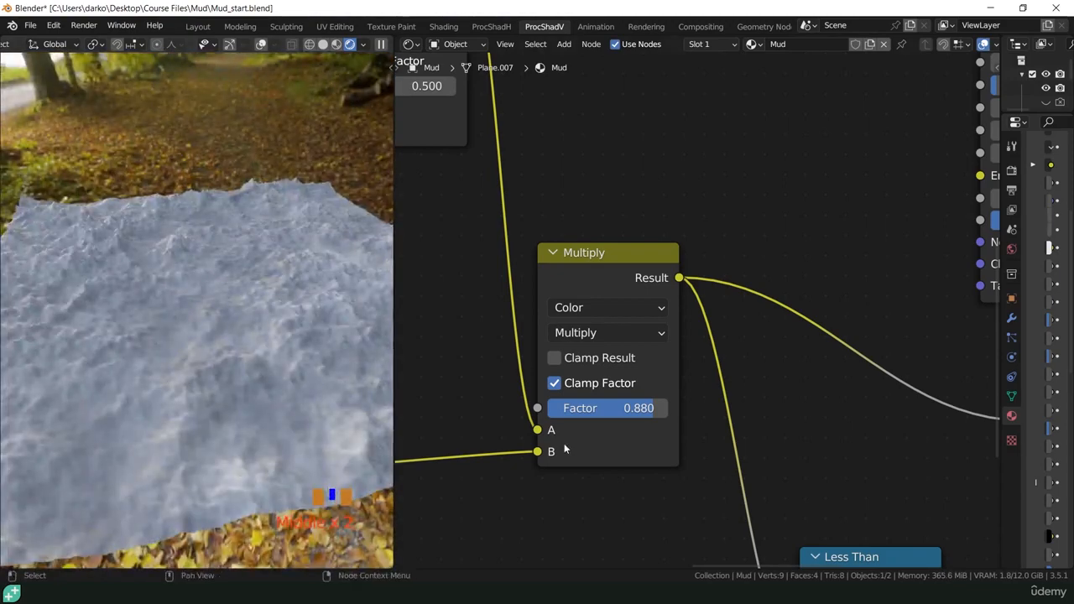
pyautogui.scroll(-2, 563, 443)
pyautogui.keyDown('shift'); pyautogui.moveTo(767, 491); pyautogui.dragTo(744, 438, button='middle'); pyautogui.keyUp('shift')
pyautogui.scroll(-6, 657, 341)
pyautogui.moveTo(184, 338); pyautogui.dragTo(175, 289, button='middle')
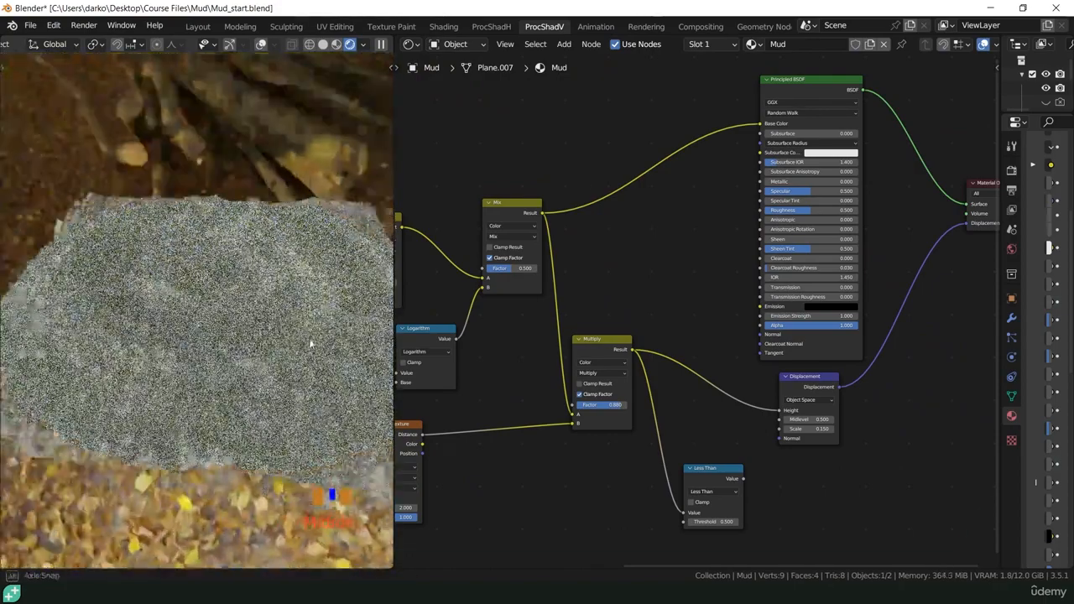